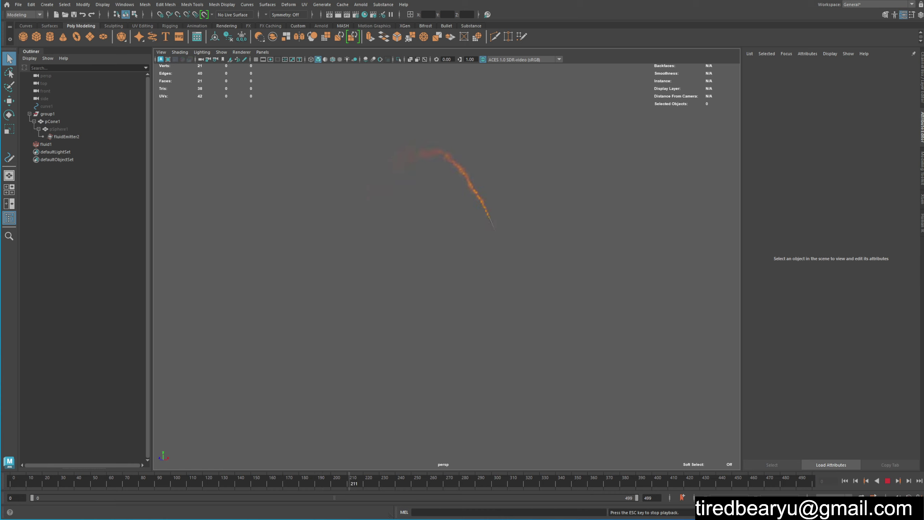
Stop and replay the smoke-trail animation, then select the fluid container fluid1.
{"action": "left_click", "coordinate": [887, 481]}
{"action": "left_click", "coordinate": [845, 480]}
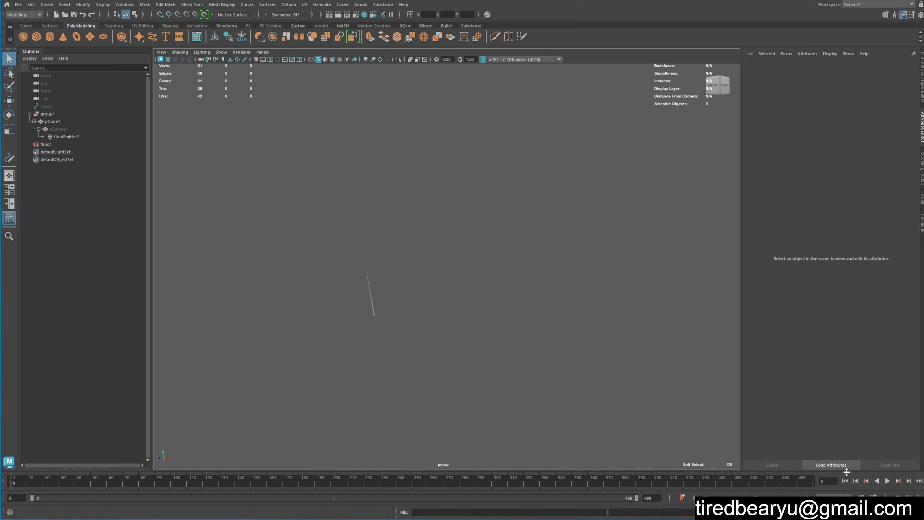
{"action": "left_click", "coordinate": [886, 480]}
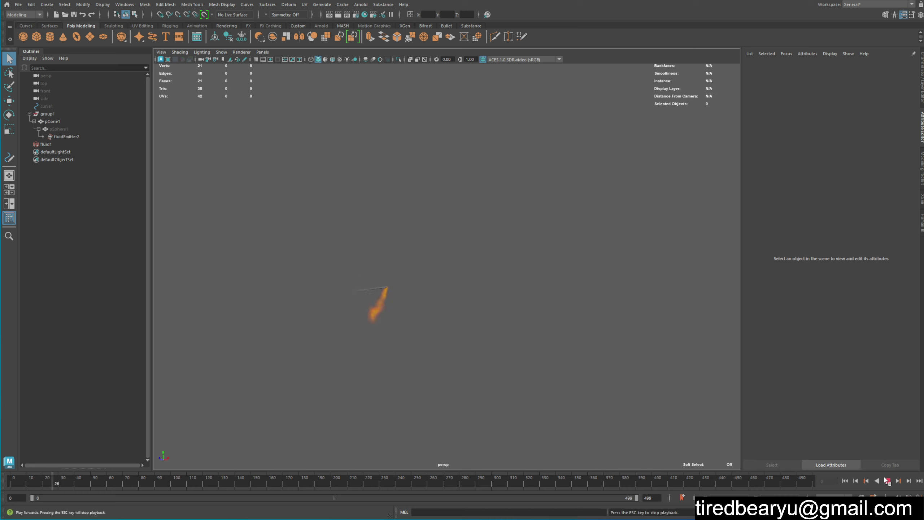
{"action": "left_click", "coordinate": [372, 294]}
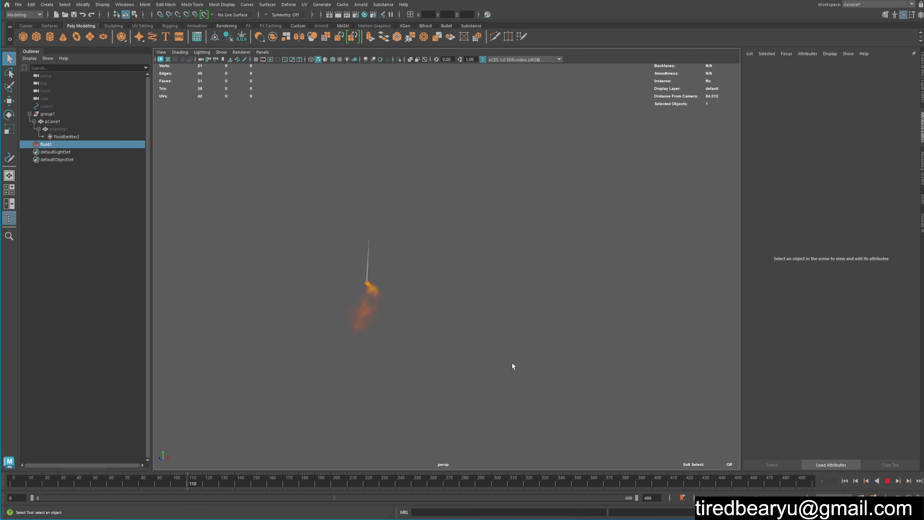
Start a new empty scene, discarding the old demo without saving.
{"action": "left_click", "coordinate": [889, 482]}
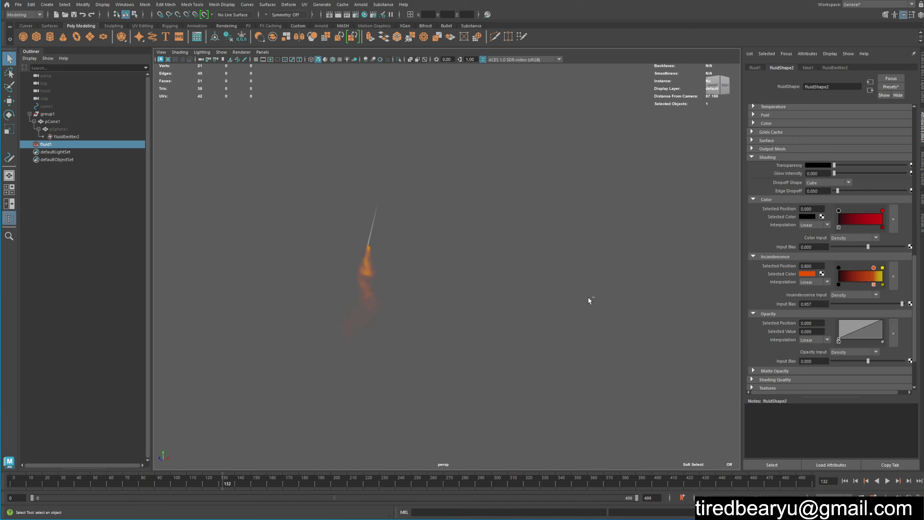
{"action": "key", "text": "ctrl+n"}
{"action": "left_click", "coordinate": [553, 271]}
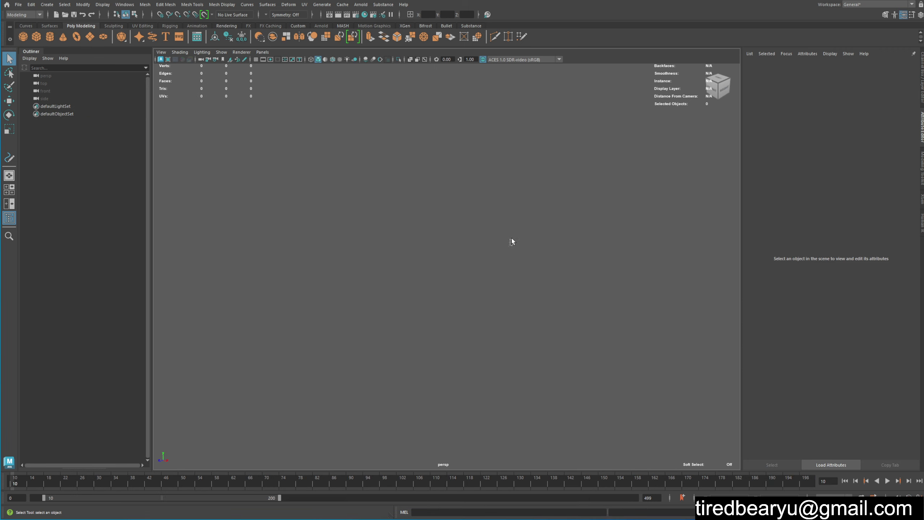
Create a trial polygon cylinder and scale it into a thin, tall column.
{"action": "left_click", "coordinate": [50, 26]}
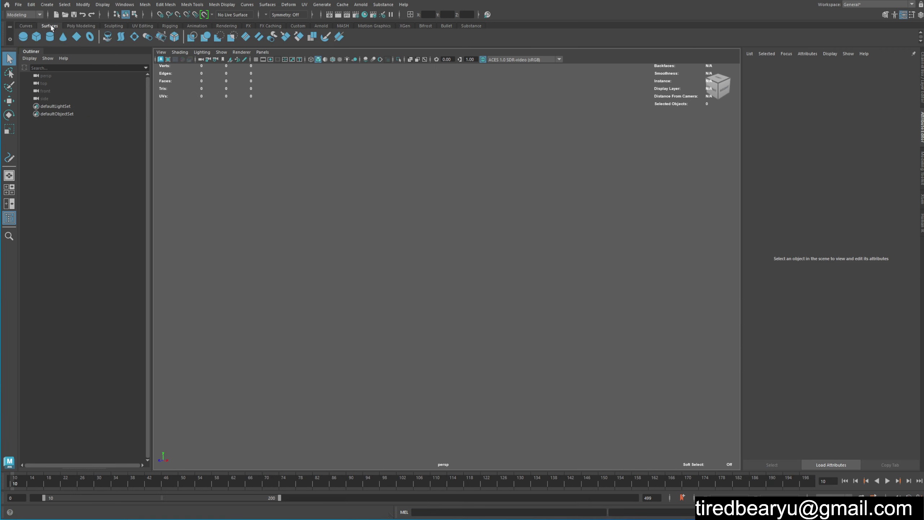
{"action": "left_click", "coordinate": [79, 26]}
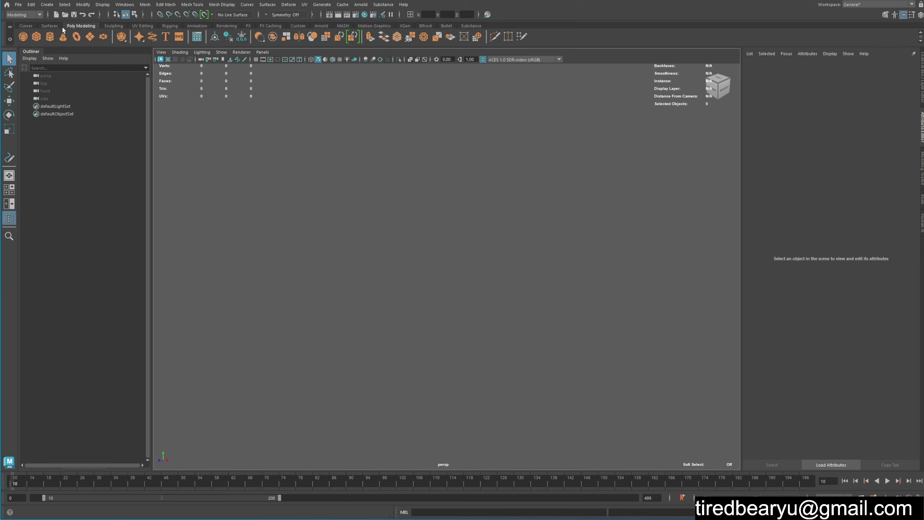
{"action": "left_click", "coordinate": [50, 37]}
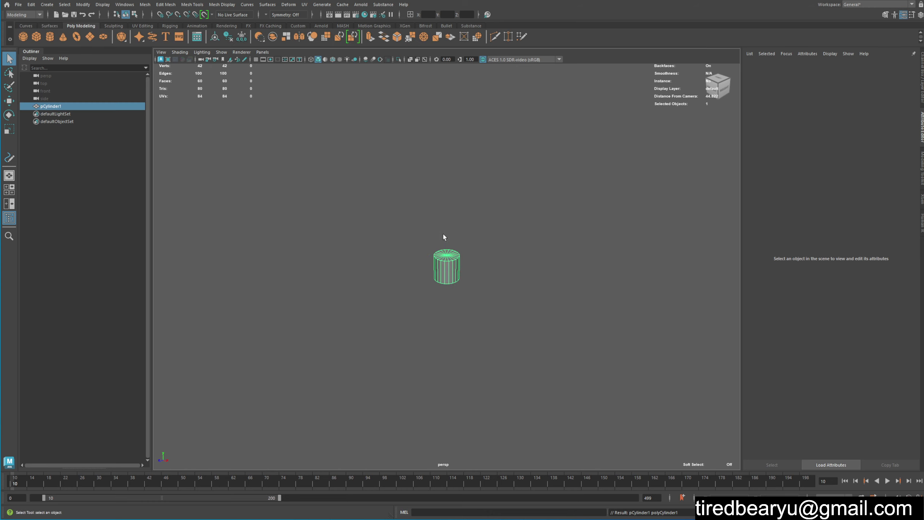
{"action": "key", "text": "r"}
{"action": "left_click_drag", "start_coordinate": [447, 264], "coordinate": [423, 264]}
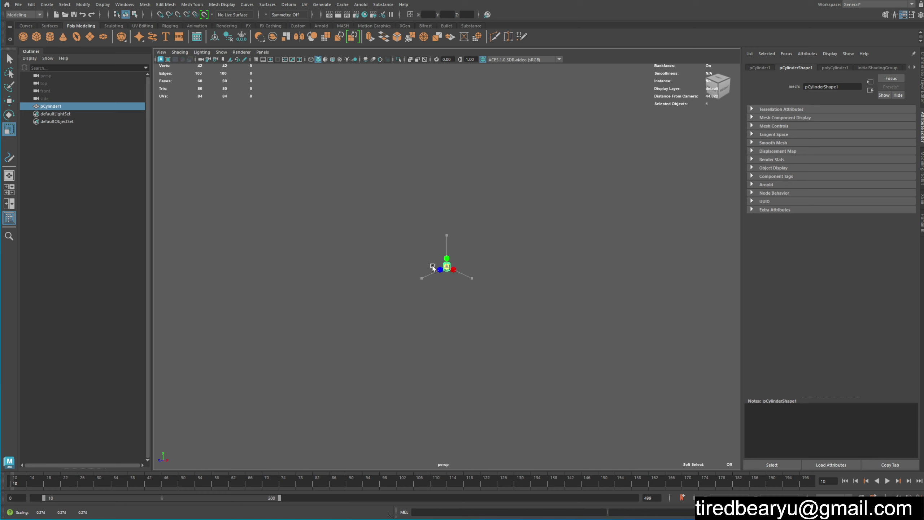
{"action": "left_click_drag", "start_coordinate": [447, 234], "coordinate": [446, 204]}
{"action": "middle_click_drag", "start_coordinate": [596, 375], "coordinate": [577, 213]}
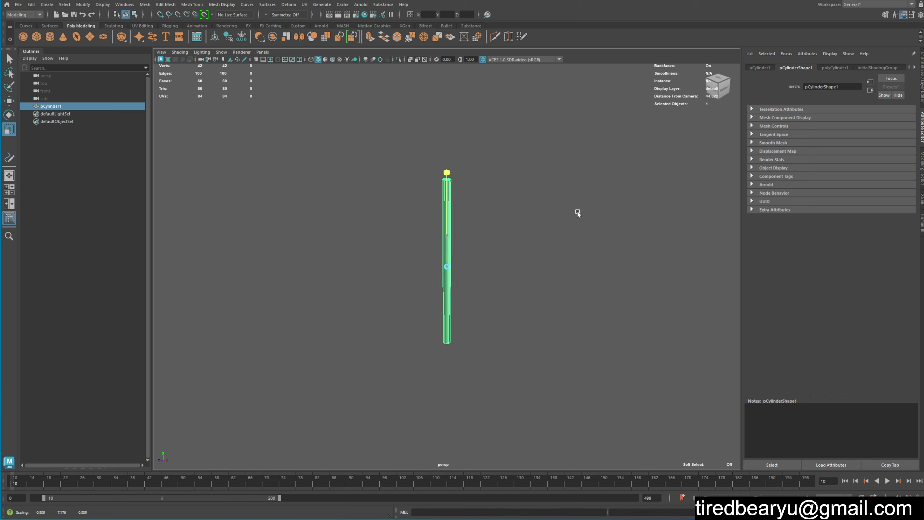
Undo the cylinder entirely and maximize the side view.
{"action": "key", "text": "ctrl+z"}
{"action": "key", "text": "ctrl+z"}
{"action": "key", "text": "ctrl+z"}
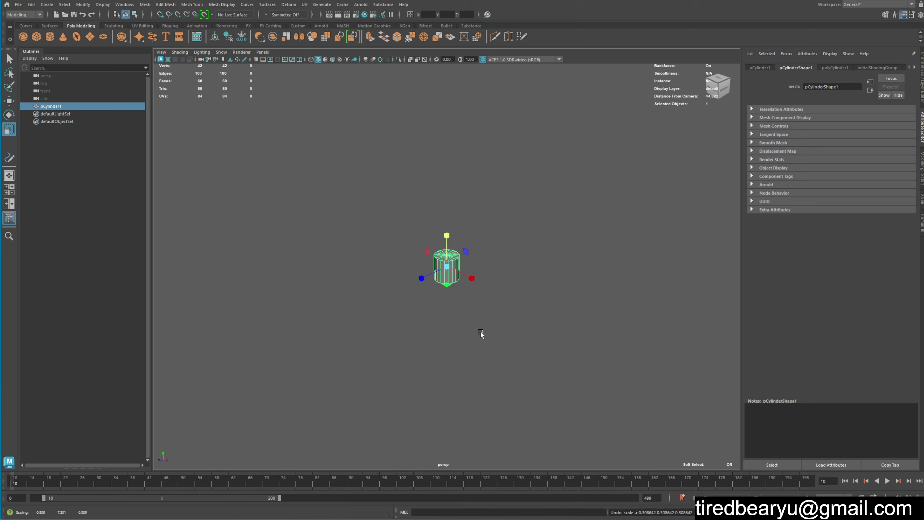
{"action": "key", "text": "ctrl+z"}
{"action": "key", "text": "space"}
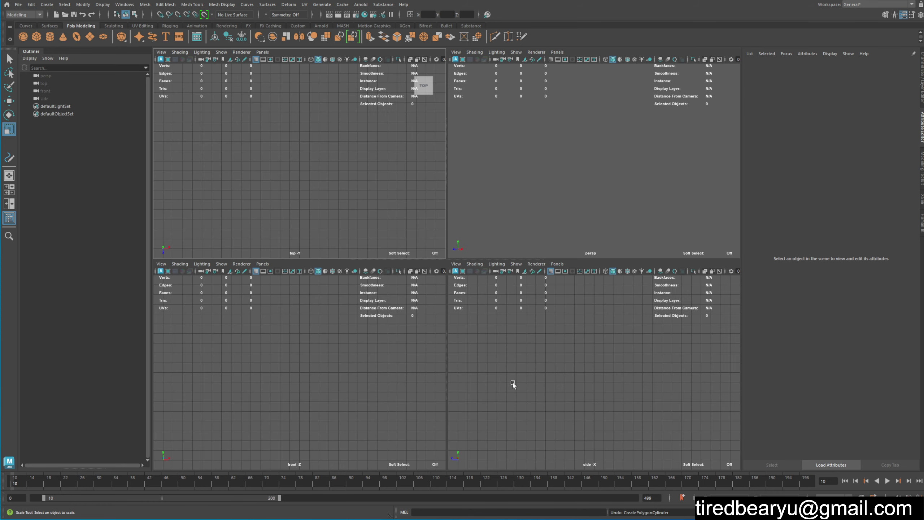
{"action": "key", "text": "space"}
Browse the NURBS, Polygon and Sculpting shelves, ending on the Curves shelf.
{"action": "key", "text": "q"}
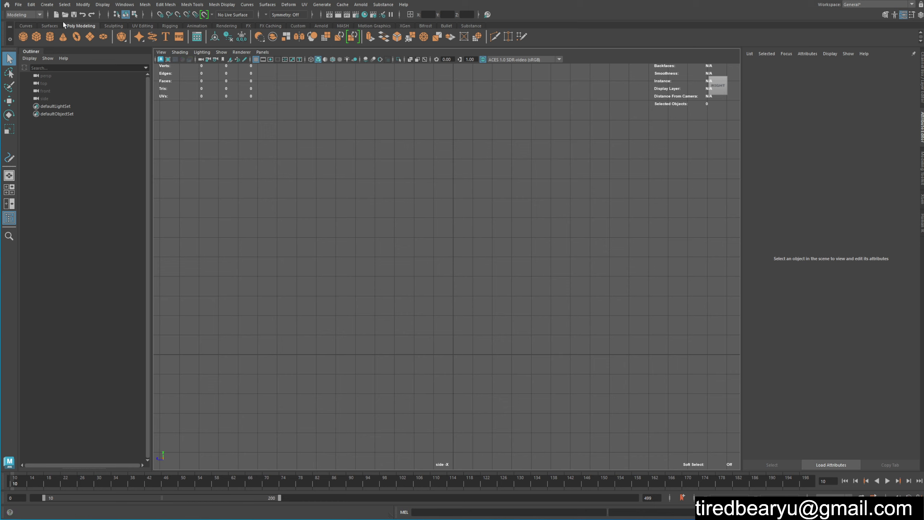
{"action": "left_click", "coordinate": [49, 26]}
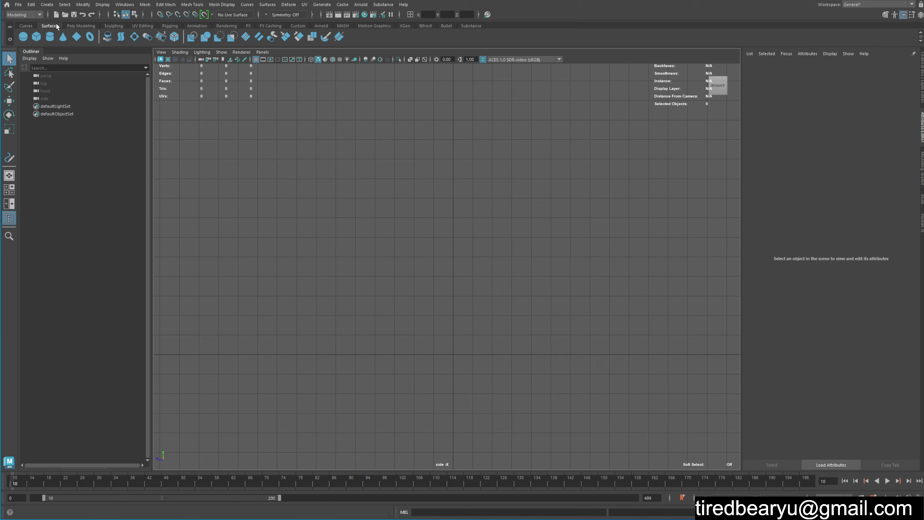
{"action": "left_click", "coordinate": [87, 27]}
{"action": "left_click", "coordinate": [116, 26]}
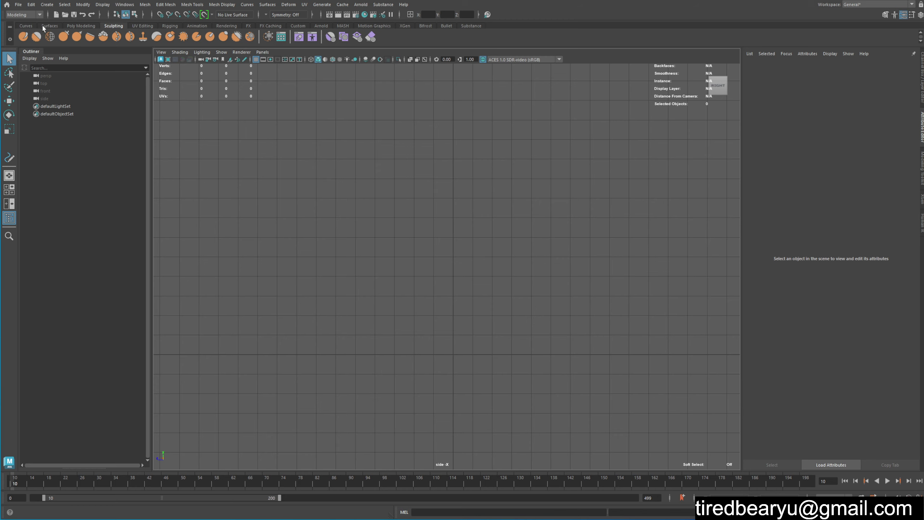
{"action": "left_click", "coordinate": [74, 27]}
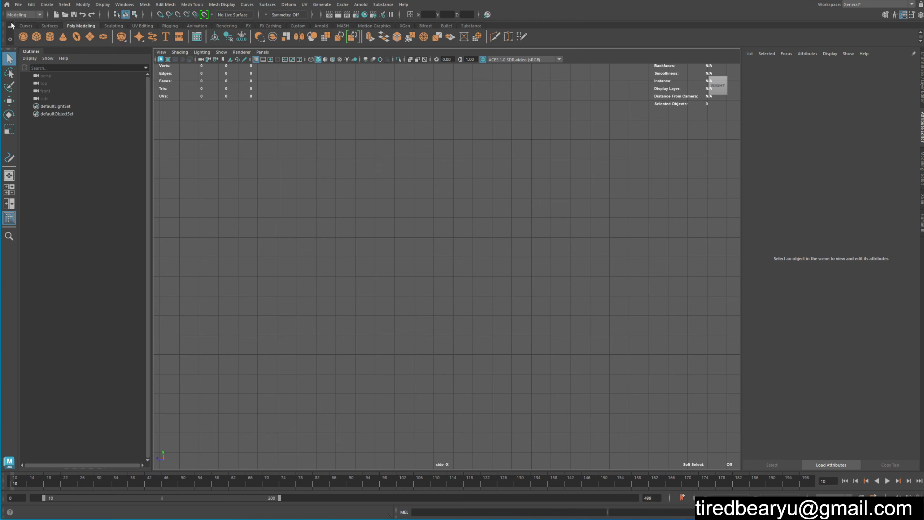
{"action": "left_click", "coordinate": [27, 26]}
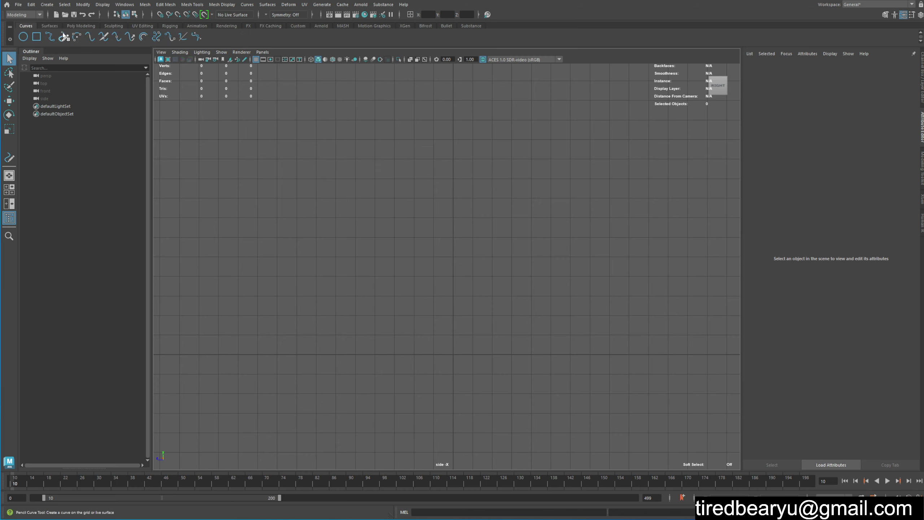
Draw an EP profile curve from the rocket's pointed tip down to a narrow stem.
{"action": "left_click", "coordinate": [47, 36]}
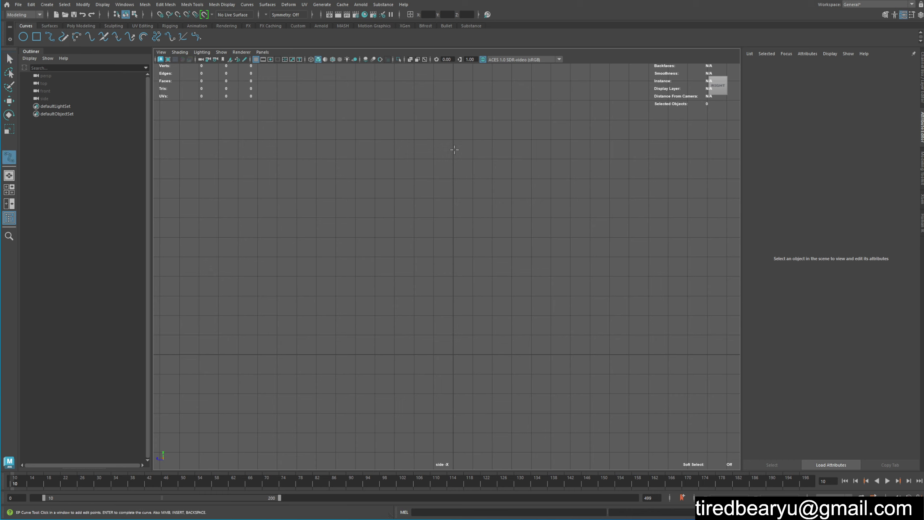
{"action": "left_click", "coordinate": [452, 101]}
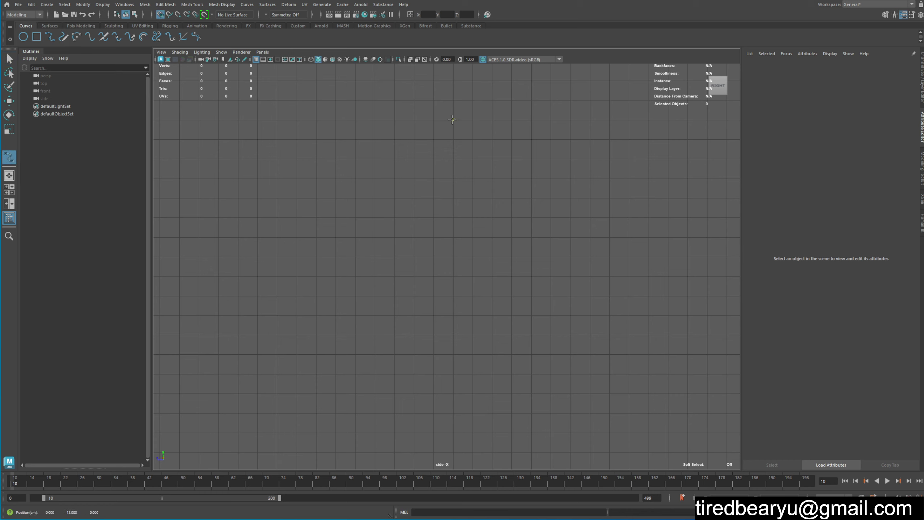
{"action": "left_click_drag", "start_coordinate": [452, 119], "coordinate": [470, 171]}
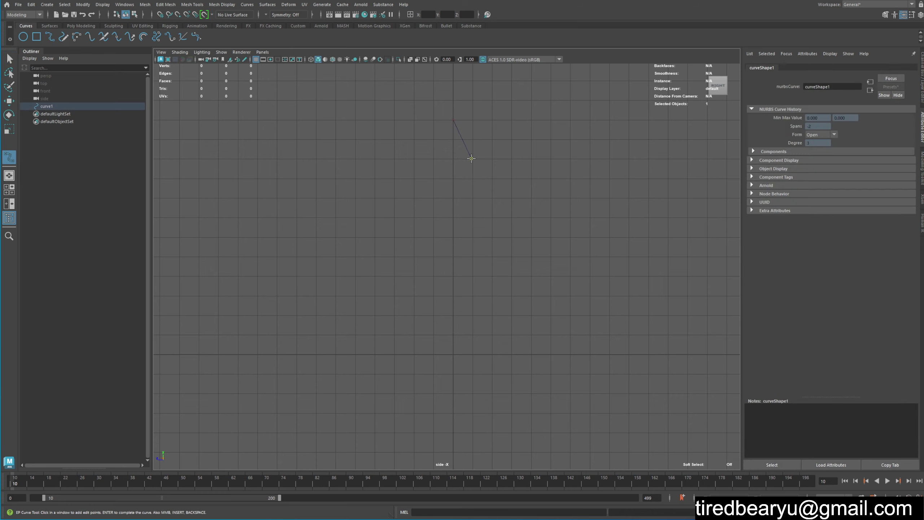
{"action": "left_click", "coordinate": [471, 189]}
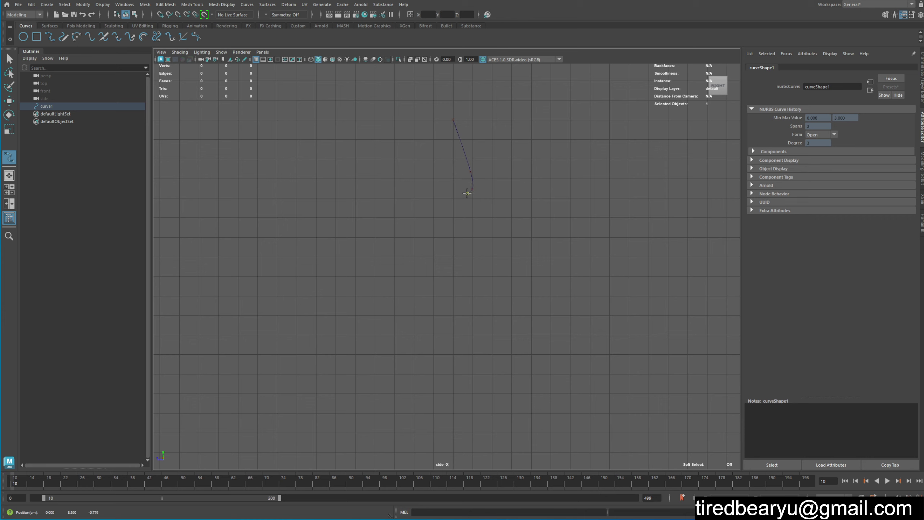
{"action": "left_click", "coordinate": [457, 217]}
{"action": "key", "text": "Return"}
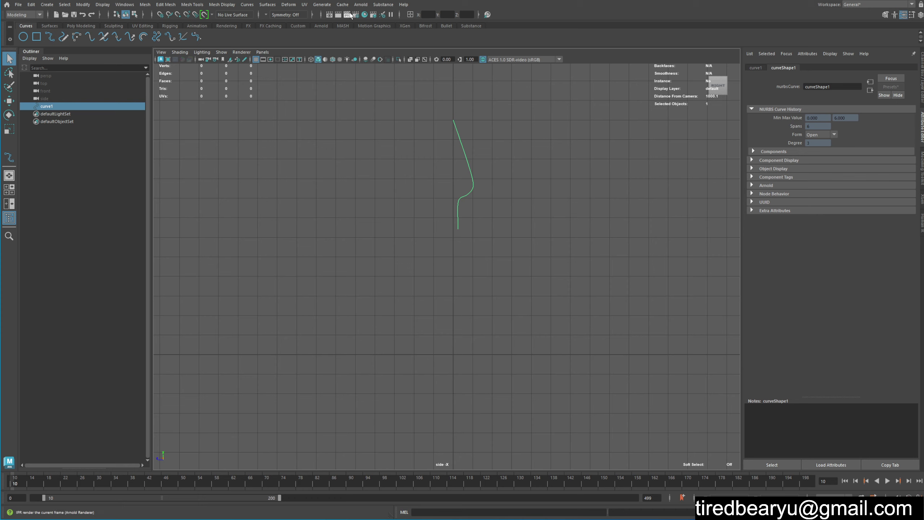
Revolve curve1 into a rocket-shaped surface with Surfaces > Revolve.
{"action": "left_click", "coordinate": [23, 15]}
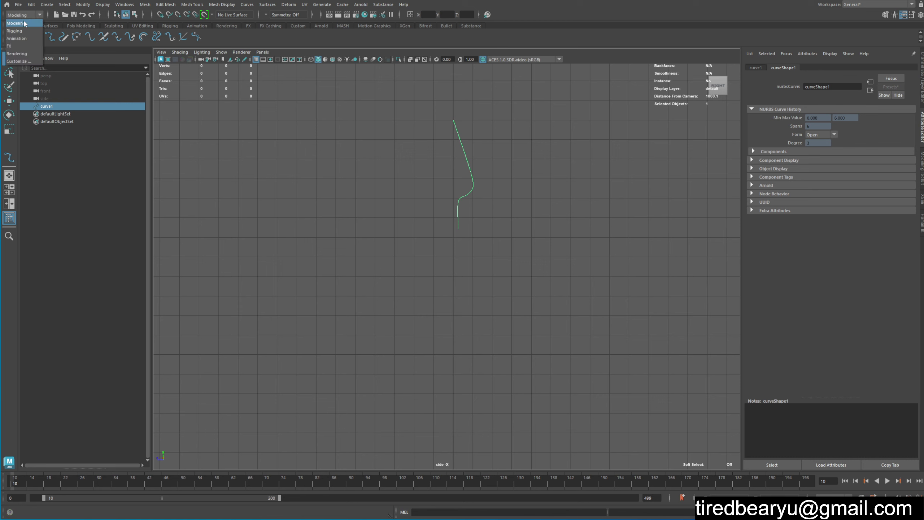
{"action": "left_click", "coordinate": [21, 20]}
{"action": "left_click", "coordinate": [268, 5]}
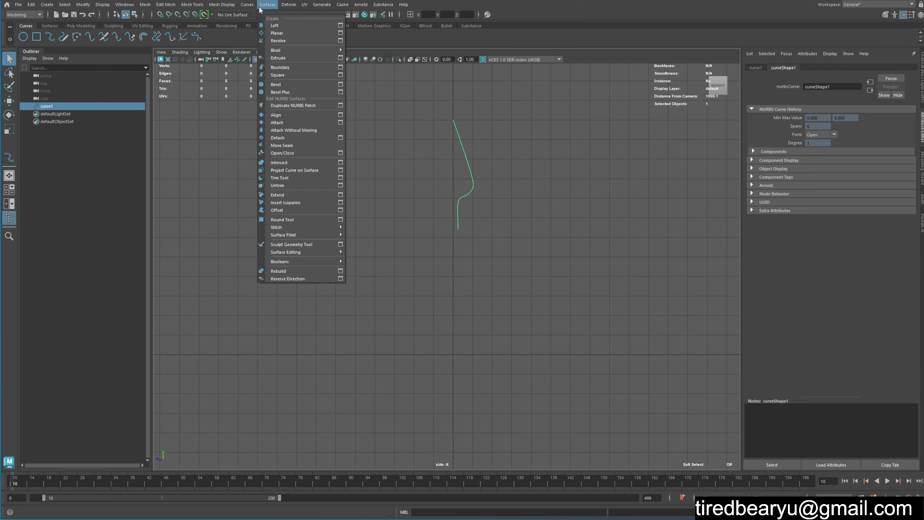
{"action": "left_click", "coordinate": [290, 41]}
Switch to a full-size perspective view of the rocket and deselect it.
{"action": "left_click", "coordinate": [527, 198]}
{"action": "left_click_drag", "start_coordinate": [415, 110], "coordinate": [539, 223]}
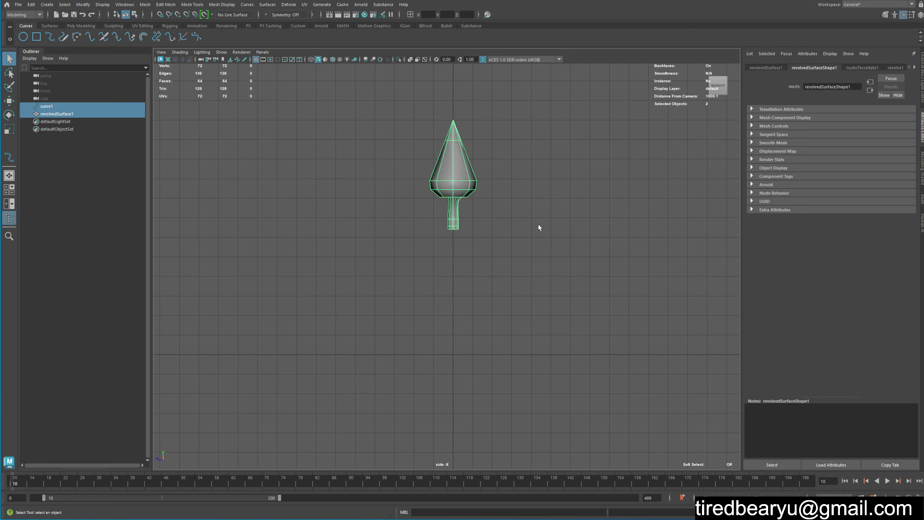
{"action": "key", "text": "space"}
{"action": "key", "text": "space"}
{"action": "left_click", "coordinate": [542, 174]}
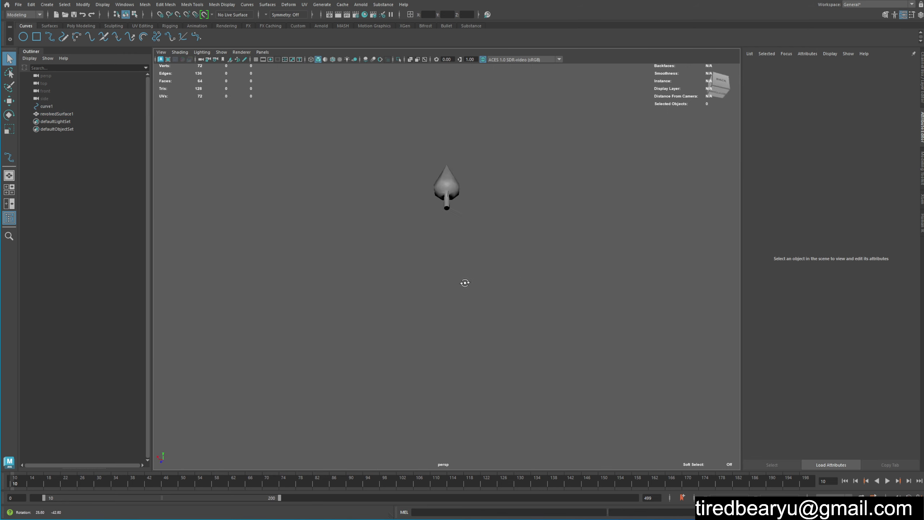
{"action": "left_click_drag", "start_coordinate": [411, 86], "coordinate": [558, 133]}
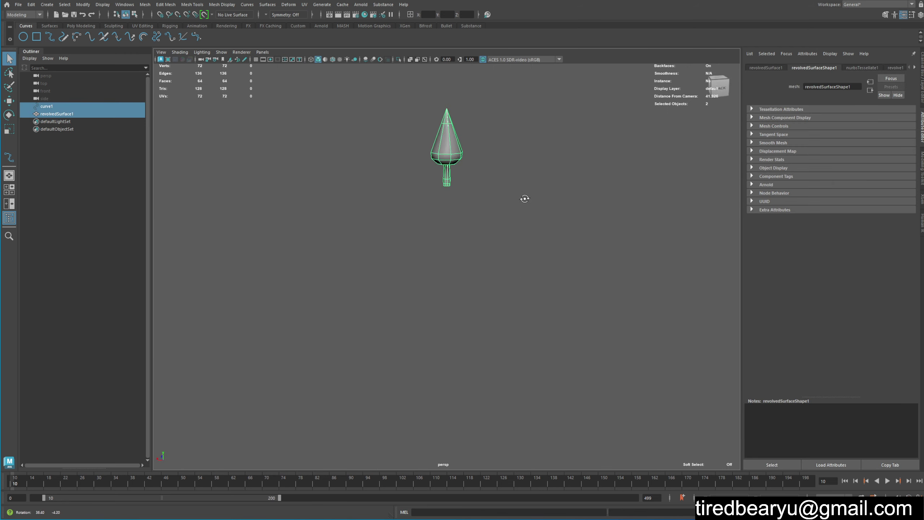
{"action": "left_click", "coordinate": [427, 178]}
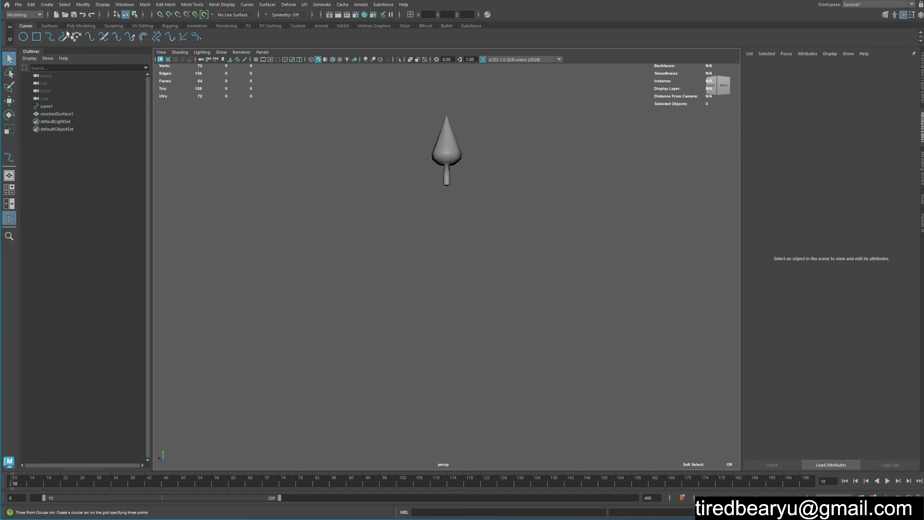
{"action": "left_click", "coordinate": [51, 24]}
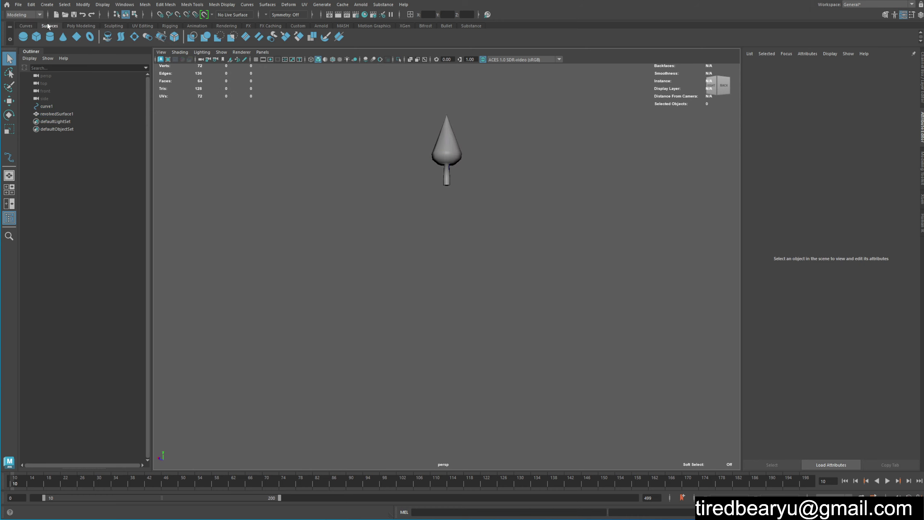
Create a polygon cylinder, stretch it tall in Y, and move it below the cone.
{"action": "left_click", "coordinate": [77, 26]}
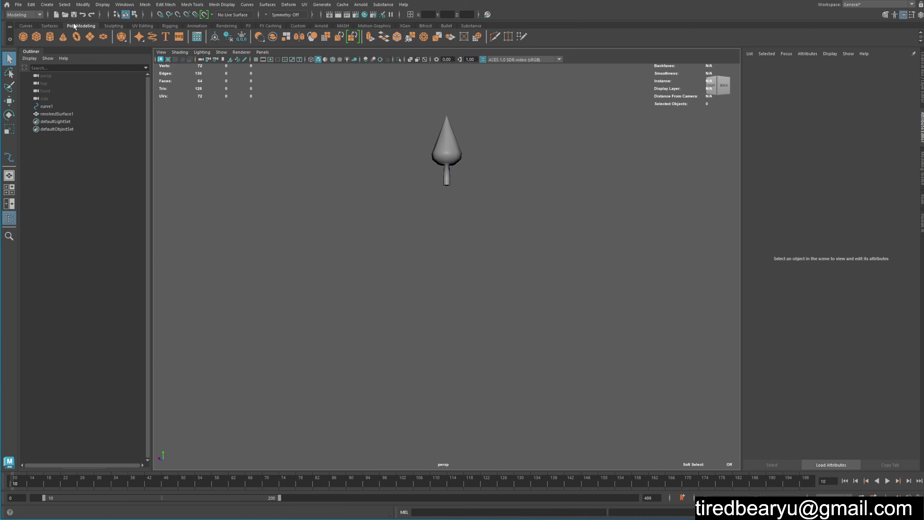
{"action": "left_click", "coordinate": [51, 40]}
{"action": "key", "text": "r"}
{"action": "left_click_drag", "start_coordinate": [447, 232], "coordinate": [455, 26]}
{"action": "scroll", "coordinate": [472, 274], "scroll_direction": "down", "scroll_amount": 3}
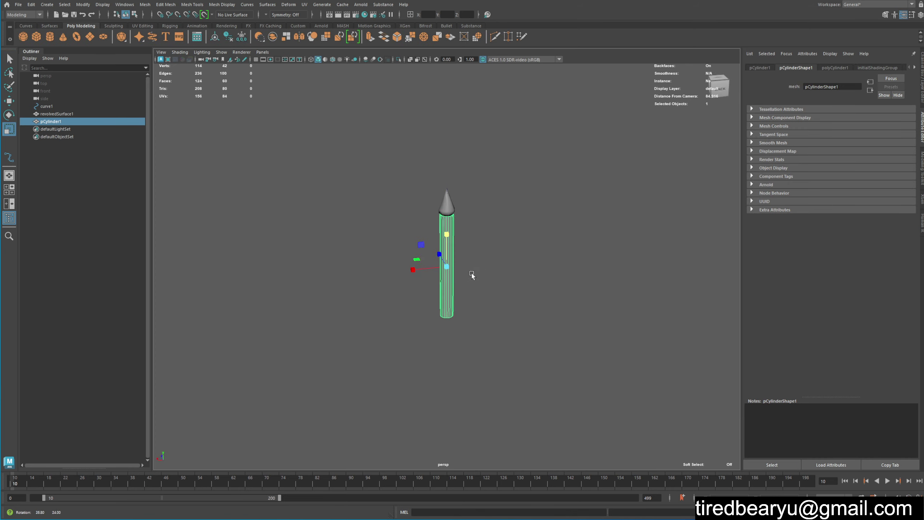
{"action": "key", "text": "w"}
{"action": "left_click_drag", "start_coordinate": [444, 232], "coordinate": [444, 337]}
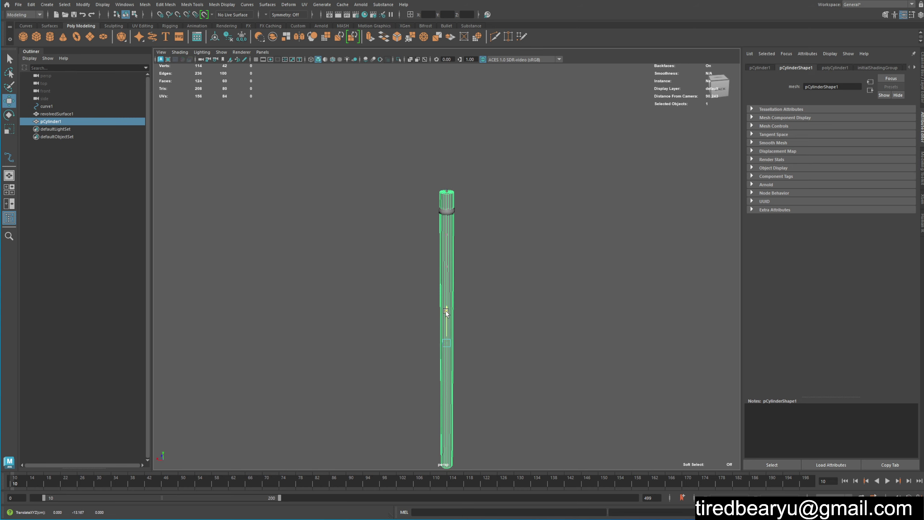
Shorten the stick slightly and reframe the view on the whole upright pole.
{"action": "middle_click_drag", "start_coordinate": [468, 334], "coordinate": [508, 221], "text": "alt"}
{"action": "key", "text": "r"}
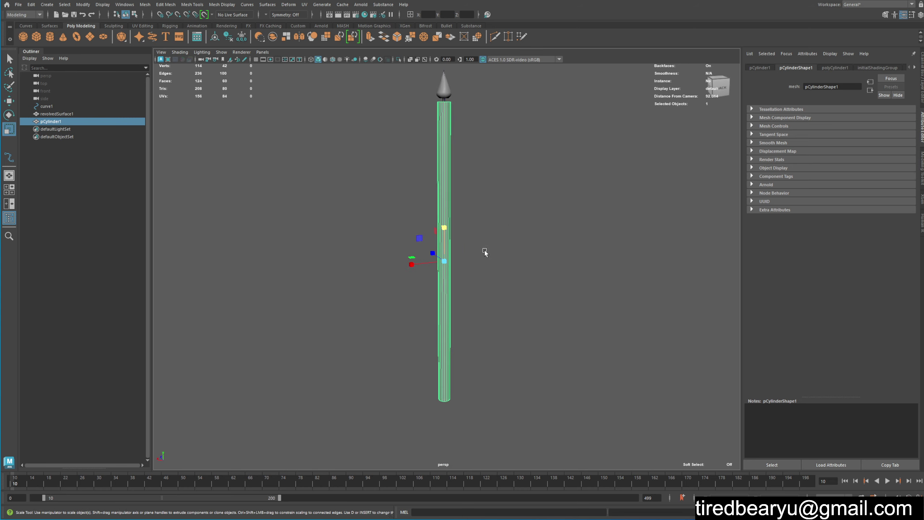
{"action": "left_click_drag", "start_coordinate": [444, 228], "coordinate": [443, 230]}
{"action": "key", "text": "w"}
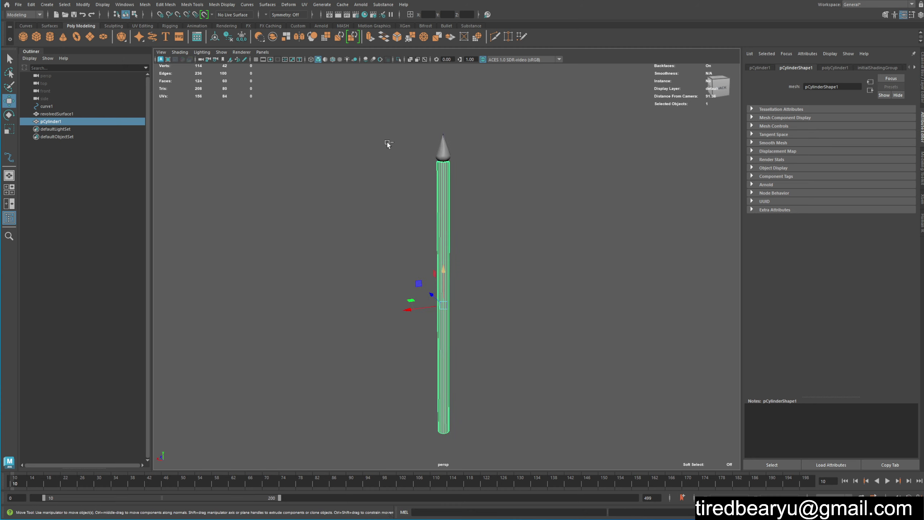
{"action": "mouse_move", "coordinate": [387, 144]}
{"action": "right_mouse_down", "text": "alt"}
{"action": "mouse_move", "coordinate": [521, 200]}
{"action": "mouse_move", "coordinate": [404, 233]}
{"action": "right_mouse_up", "text": "alt"}
{"action": "left_click", "coordinate": [597, 330]}
{"action": "right_click_drag", "start_coordinate": [371, 328], "coordinate": [355, 258], "text": "alt"}
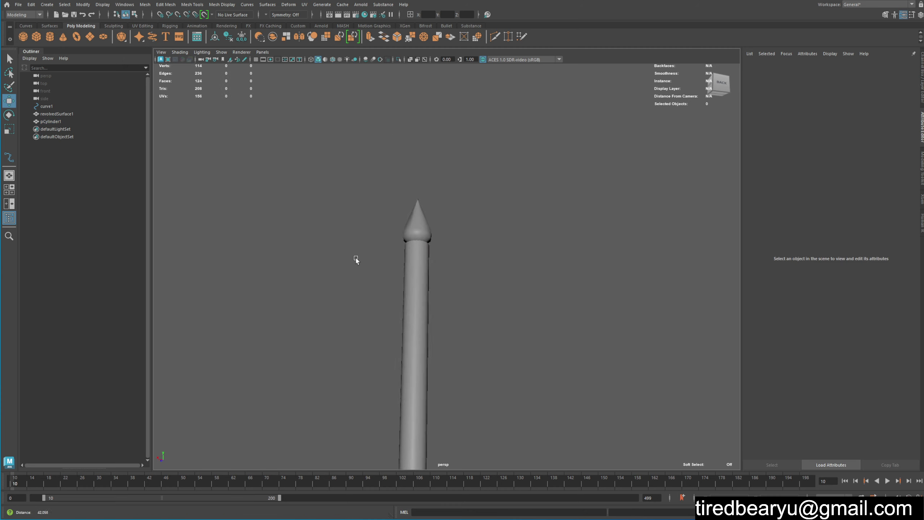
{"action": "middle_click_drag", "start_coordinate": [355, 257], "coordinate": [538, 180], "text": "alt"}
{"action": "left_click_drag", "start_coordinate": [538, 180], "coordinate": [498, 45], "text": "alt"}
{"action": "left_click", "coordinate": [495, 37]}
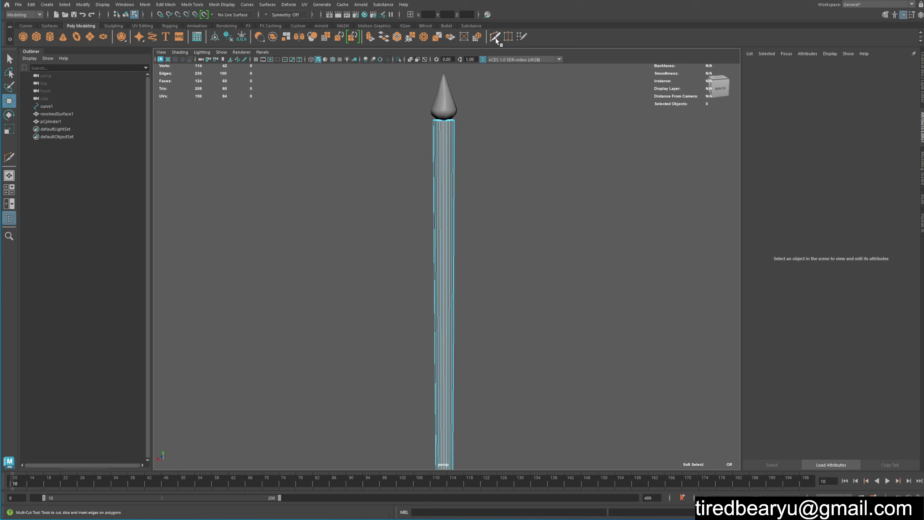
Insert three edge loops near the top of pCylinder1.
{"action": "left_click", "coordinate": [451, 143], "text": "ctrl"}
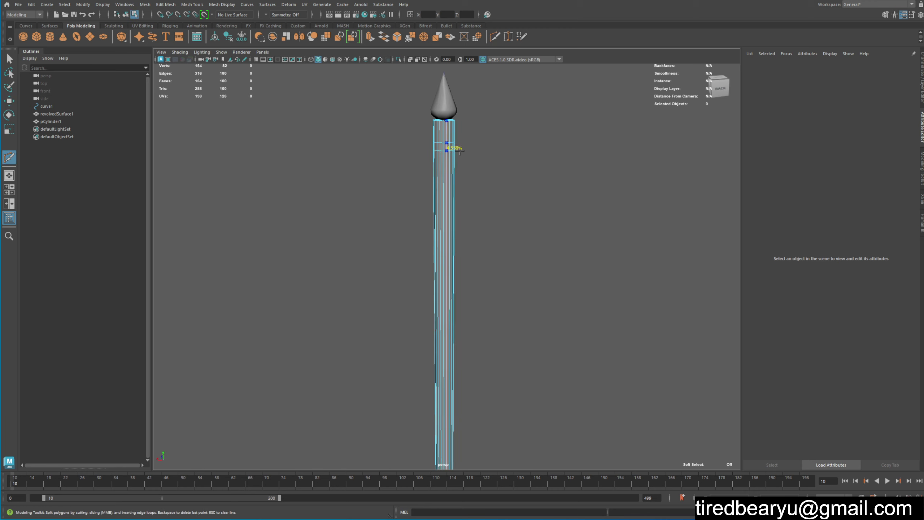
{"action": "mouse_move", "coordinate": [450, 147]}
{"action": "right_mouse_down", "text": "alt"}
{"action": "mouse_move", "coordinate": [624, 192]}
{"action": "mouse_move", "coordinate": [506, 237]}
{"action": "right_mouse_up", "text": "alt"}
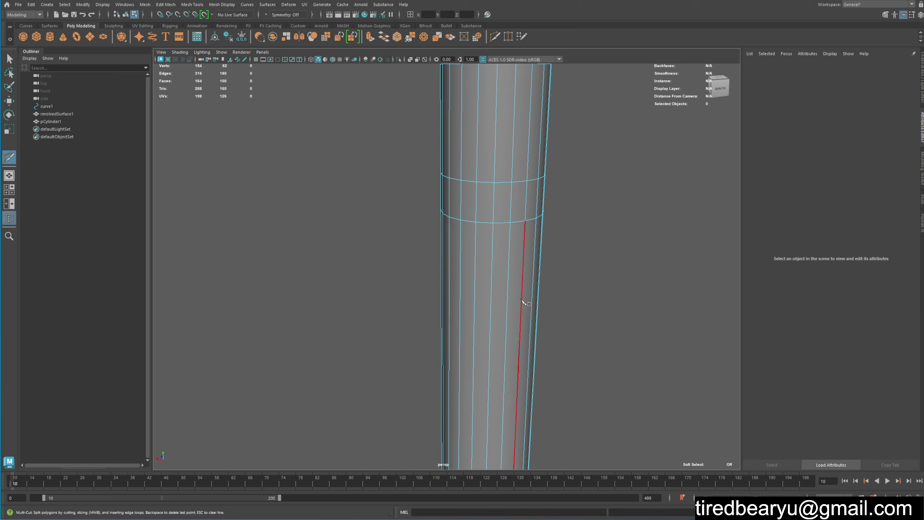
{"action": "left_click", "coordinate": [500, 199], "text": "ctrl"}
{"action": "left_click", "coordinate": [498, 215], "text": "ctrl"}
{"action": "middle_click_drag", "start_coordinate": [499, 215], "coordinate": [500, 153], "text": "alt"}
{"action": "key", "text": "w"}
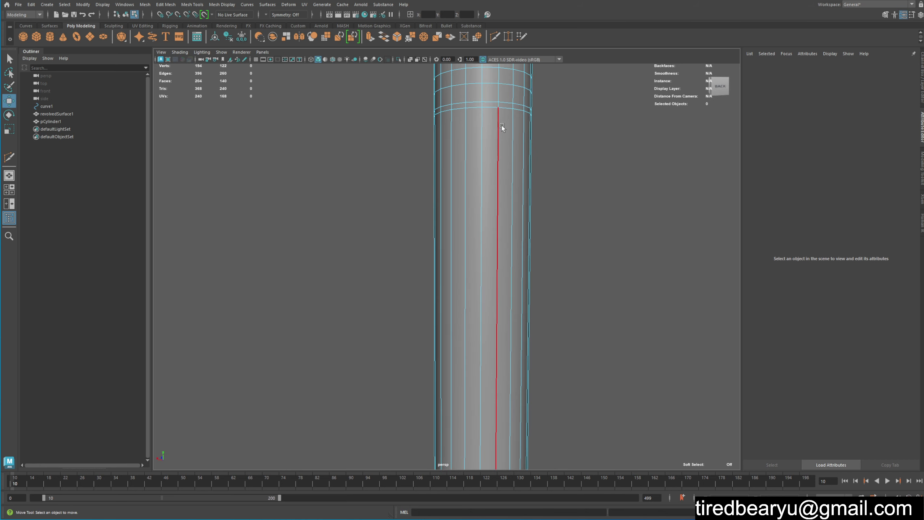
{"action": "left_click_drag", "start_coordinate": [500, 145], "coordinate": [494, 171], "text": "alt"}
{"action": "right_click_drag", "start_coordinate": [495, 171], "coordinate": [463, 217]}
Scale two edge loops below the cone inward to pinch a waist.
{"action": "double_click", "coordinate": [463, 216]}
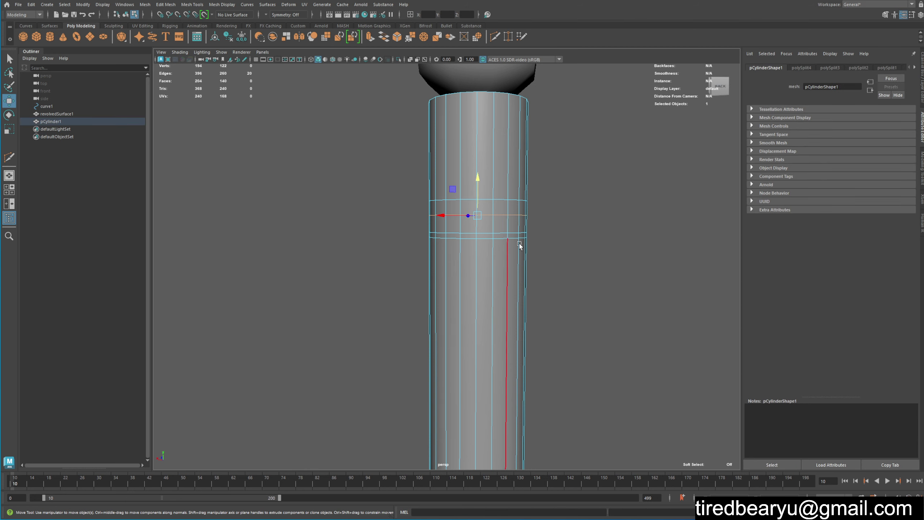
{"action": "double_click", "coordinate": [502, 233], "text": "shift"}
{"action": "key", "text": "r"}
{"action": "middle_click_drag", "start_coordinate": [581, 237], "coordinate": [562, 233]}
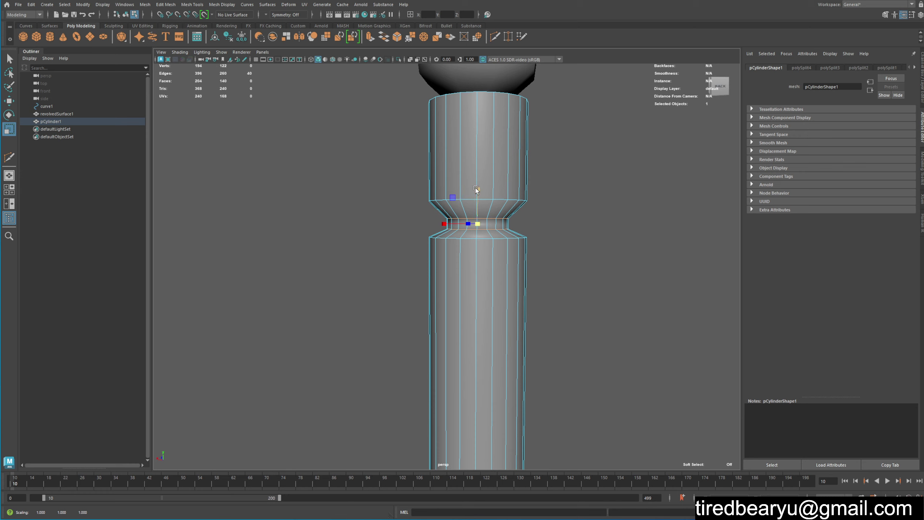
{"action": "left_click_drag", "start_coordinate": [475, 188], "coordinate": [478, 146]}
{"action": "right_click_drag", "start_coordinate": [478, 145], "coordinate": [584, 134]}
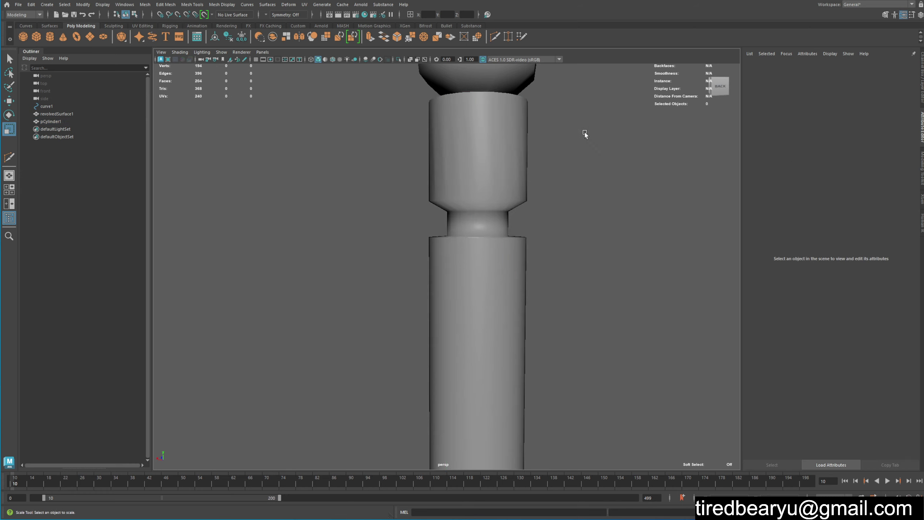
Select the stick's bottom vertices and scale them inward to taper the end.
{"action": "scroll", "coordinate": [585, 134], "scroll_direction": "down", "scroll_amount": 5}
{"action": "mouse_move", "coordinate": [494, 221]}
{"action": "left_mouse_down"}
{"action": "mouse_move", "coordinate": [561, 241]}
{"action": "mouse_move", "coordinate": [472, 355]}
{"action": "left_mouse_up"}
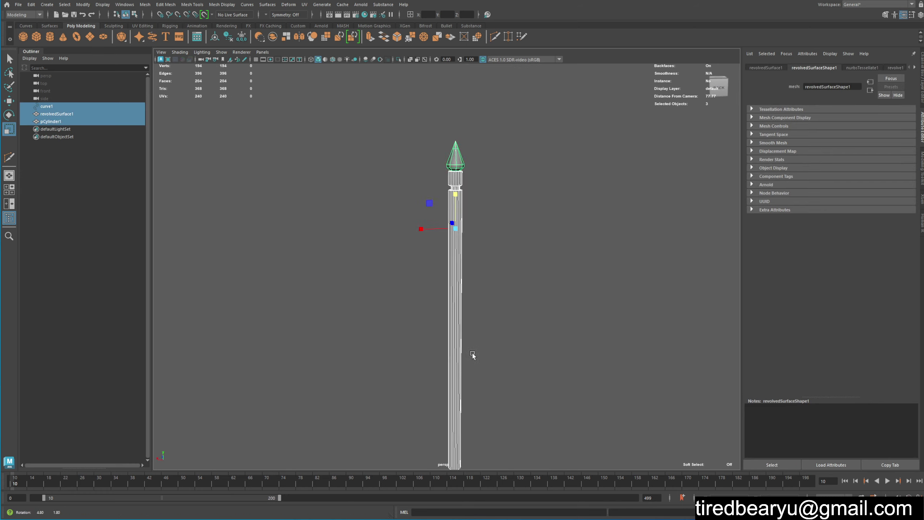
{"action": "left_click", "coordinate": [472, 354]}
{"action": "mouse_move", "coordinate": [551, 361]}
{"action": "left_mouse_down", "text": "alt"}
{"action": "mouse_move", "coordinate": [419, 360]}
{"action": "mouse_move", "coordinate": [423, 398]}
{"action": "mouse_move", "coordinate": [550, 236]}
{"action": "mouse_move", "coordinate": [518, 336]}
{"action": "left_mouse_up", "text": "alt"}
{"action": "left_click_drag", "start_coordinate": [449, 315], "coordinate": [501, 373]}
{"action": "right_click_drag", "start_coordinate": [615, 256], "coordinate": [551, 252]}
{"action": "left_click_drag", "start_coordinate": [457, 354], "coordinate": [541, 437]}
{"action": "middle_click_drag", "start_coordinate": [685, 374], "coordinate": [651, 365]}
{"action": "left_click", "coordinate": [651, 365]}
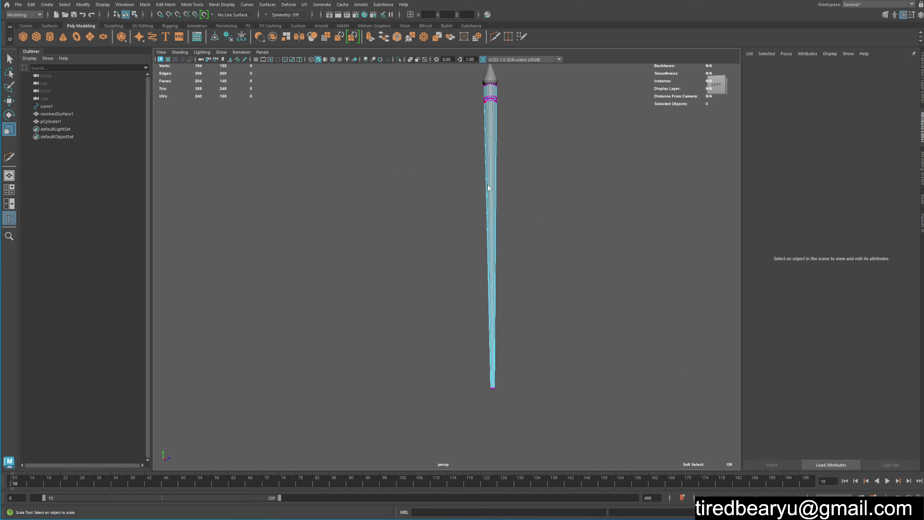
{"action": "right_click_drag", "start_coordinate": [488, 187], "coordinate": [596, 167]}
{"action": "scroll", "coordinate": [477, 244], "scroll_direction": "down", "scroll_amount": 3}
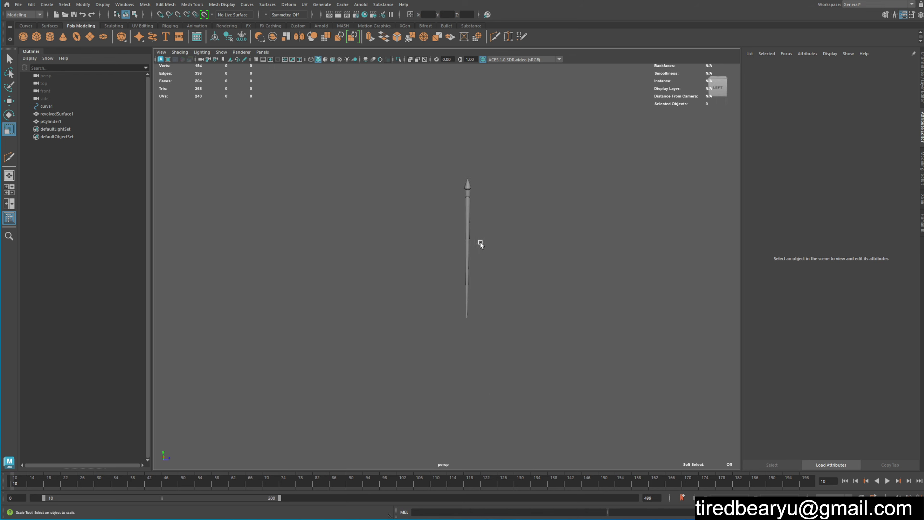
Delete the profile curve curve1, selected in the Outliner.
{"action": "left_click_drag", "start_coordinate": [443, 127], "coordinate": [571, 304]}
{"action": "left_click", "coordinate": [570, 303]}
{"action": "left_click_drag", "start_coordinate": [556, 316], "coordinate": [521, 324], "text": "alt"}
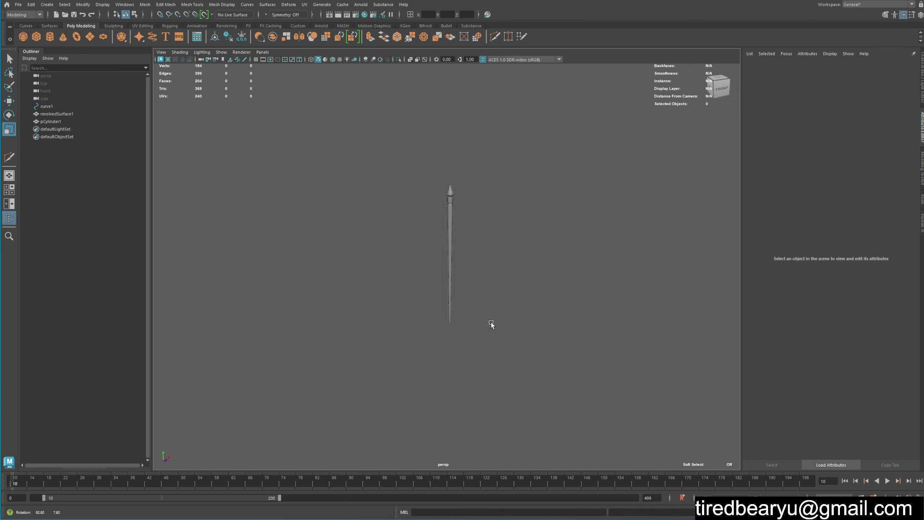
{"action": "left_click_drag", "start_coordinate": [437, 164], "coordinate": [577, 289]}
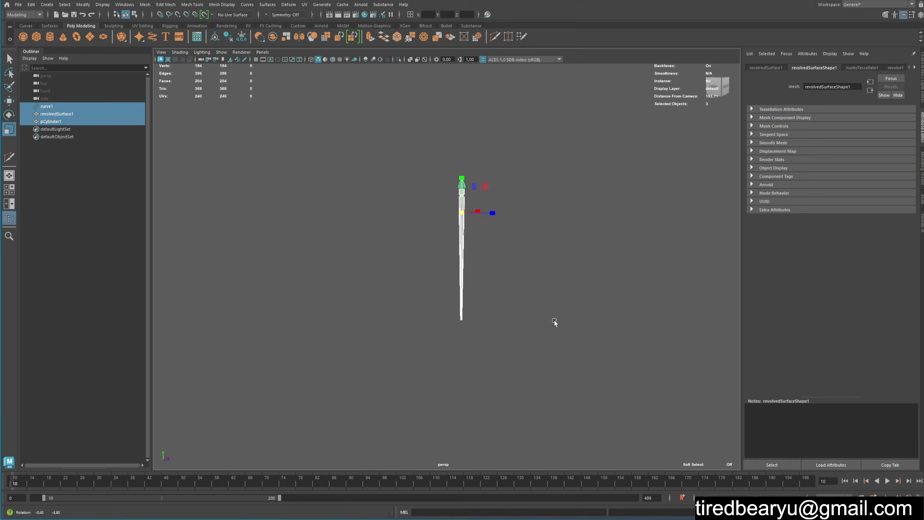
{"action": "left_click_drag", "start_coordinate": [553, 319], "coordinate": [600, 316], "text": "alt"}
{"action": "left_click", "coordinate": [595, 327]}
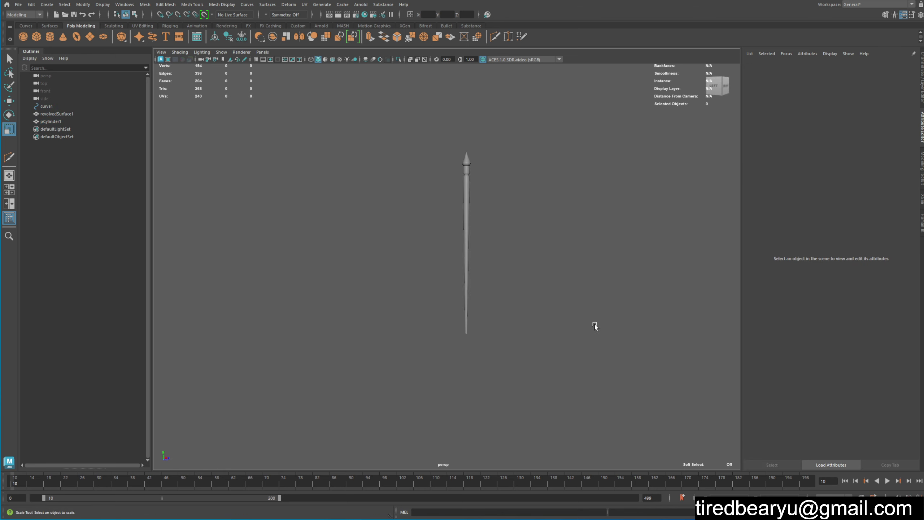
{"action": "left_click_drag", "start_coordinate": [421, 138], "coordinate": [512, 209]}
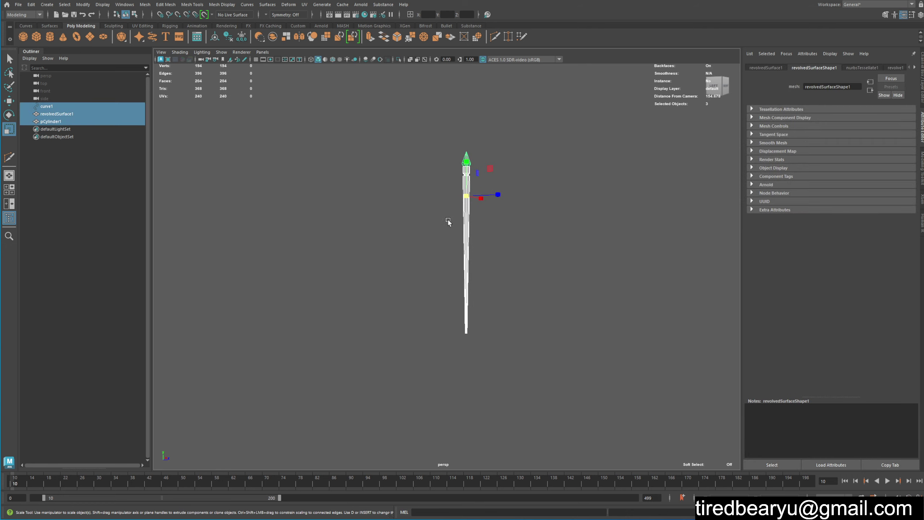
{"action": "left_click", "coordinate": [58, 121]}
{"action": "left_click", "coordinate": [61, 106]}
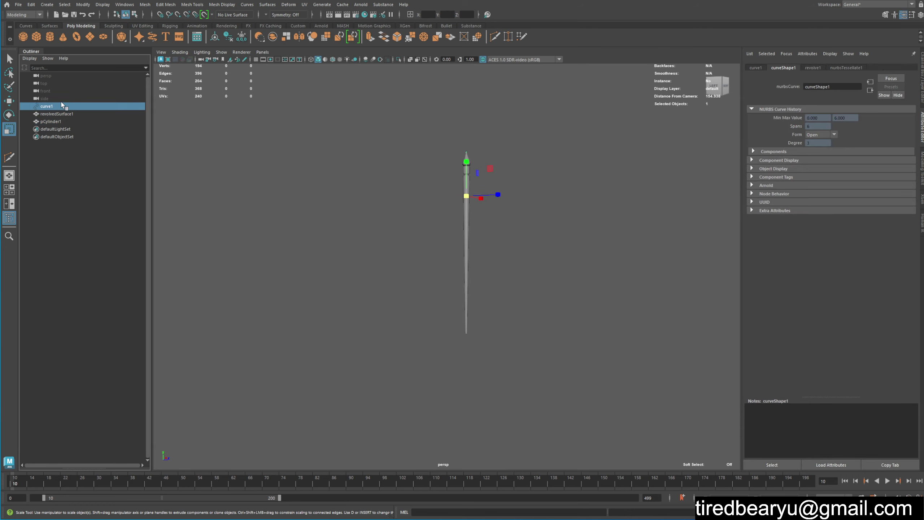
{"action": "key", "text": "Delete"}
Select revolvedSurface1 and pCylinder1, try Mesh > Combine, then undo it.
{"action": "left_click_drag", "start_coordinate": [60, 105], "coordinate": [61, 114]}
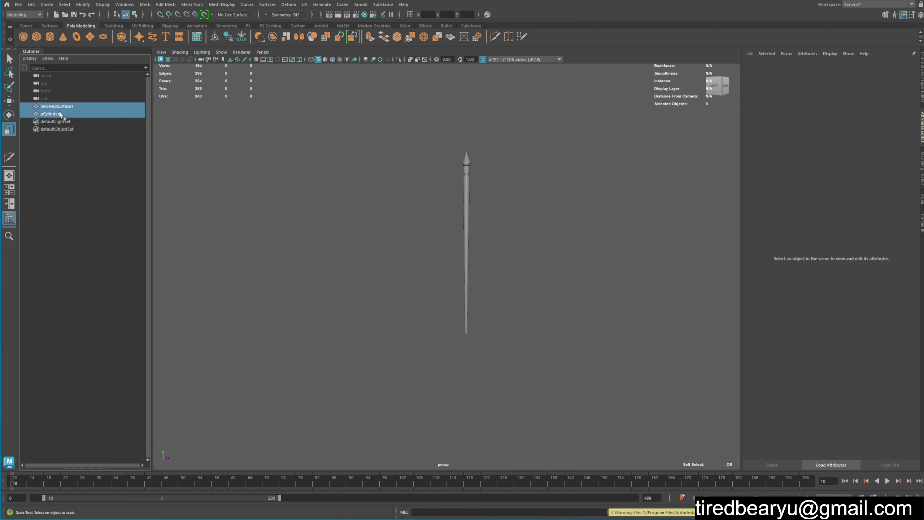
{"action": "left_click", "coordinate": [144, 4]}
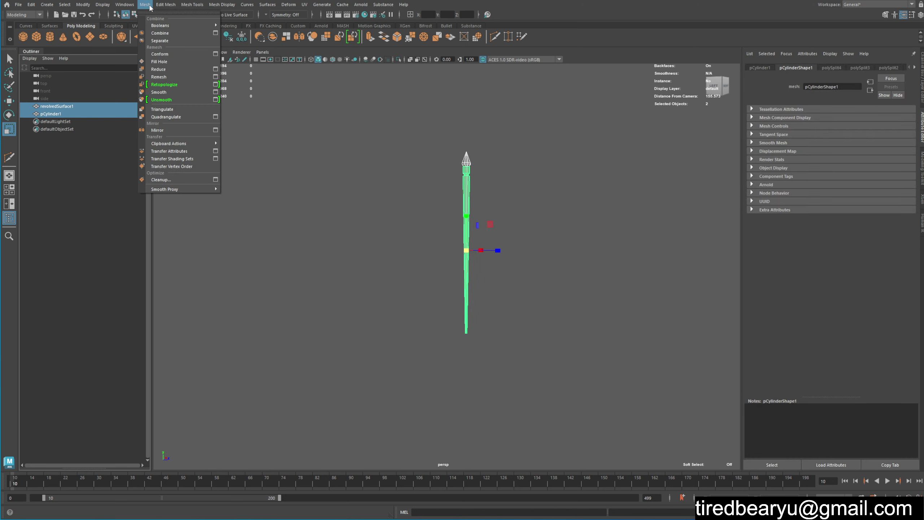
{"action": "left_click", "coordinate": [160, 34]}
{"action": "left_click_drag", "start_coordinate": [394, 122], "coordinate": [470, 165]}
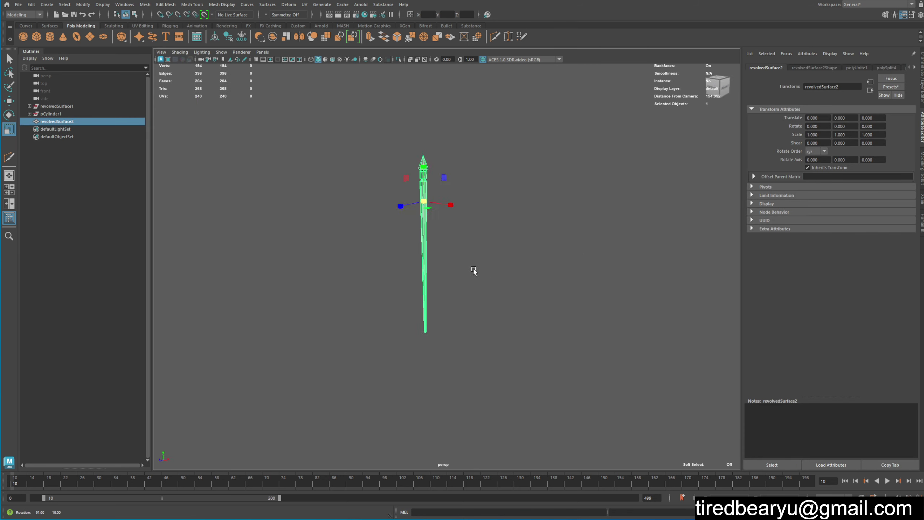
{"action": "left_click", "coordinate": [502, 275]}
{"action": "left_click_drag", "start_coordinate": [319, 165], "coordinate": [472, 248]}
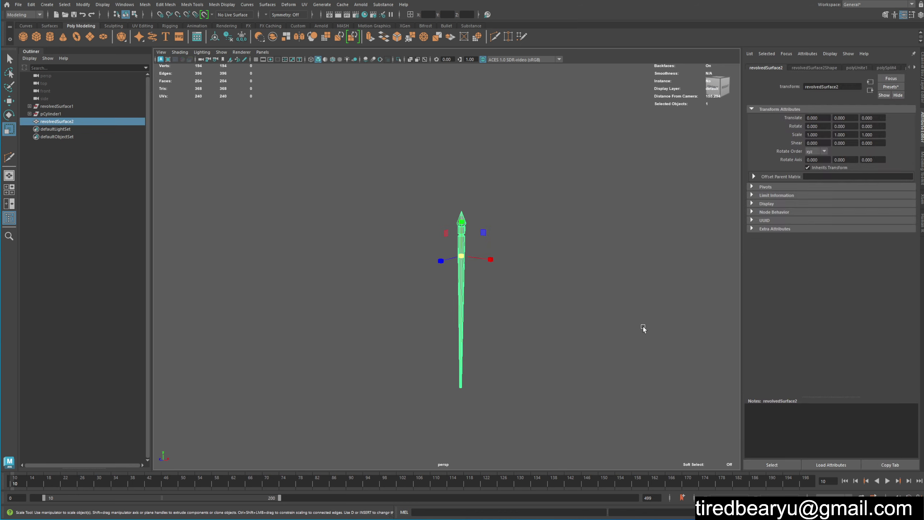
{"action": "key", "text": "ctrl+z"}
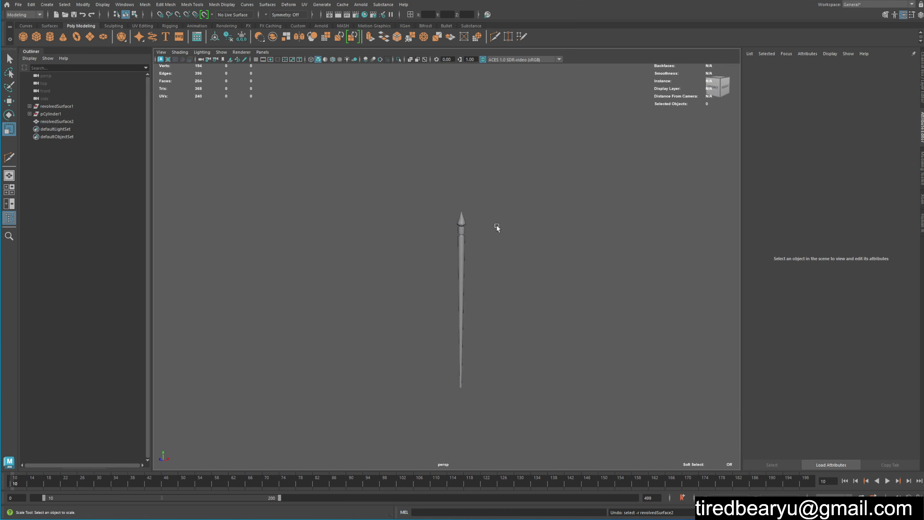
{"action": "key", "text": "ctrl+z"}
{"action": "key", "text": "ctrl+z"}
{"action": "key", "text": "ctrl+z"}
{"action": "key", "text": "ctrl+z"}
Group the cone and stick into group1, undoing a trial move.
{"action": "key", "text": "ctrl+g"}
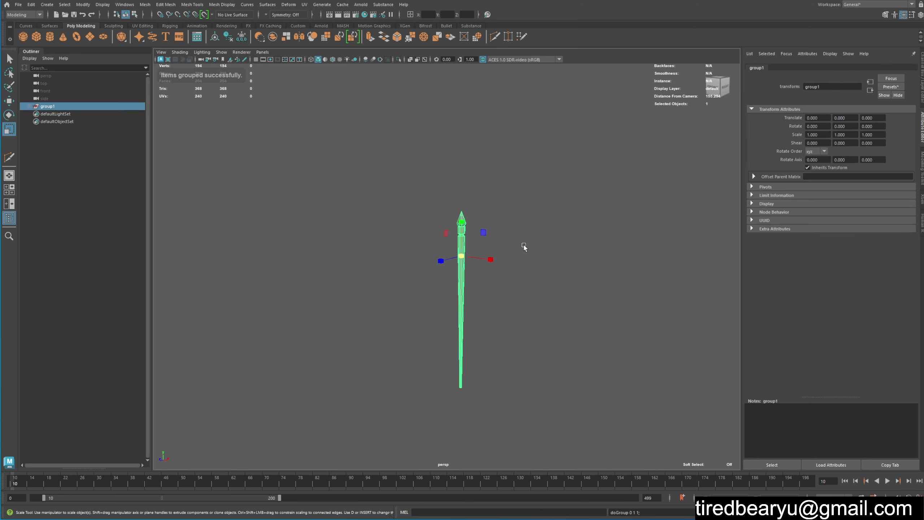
{"action": "key", "text": "w"}
{"action": "mouse_move", "coordinate": [544, 315]}
{"action": "middle_mouse_down"}
{"action": "mouse_move", "coordinate": [621, 279]}
{"action": "mouse_move", "coordinate": [537, 245]}
{"action": "mouse_move", "coordinate": [582, 237]}
{"action": "middle_mouse_up"}
{"action": "key", "text": "ctrl+z"}
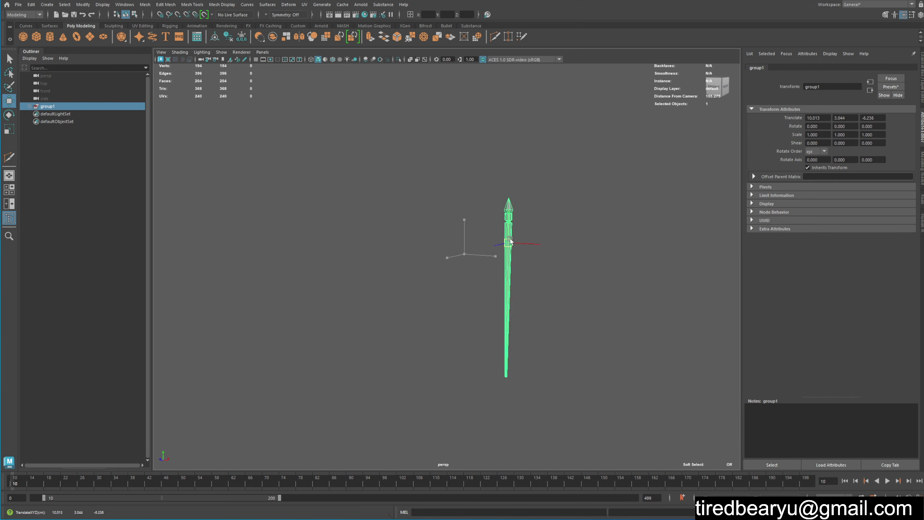
{"action": "key", "text": "ctrl+z"}
{"action": "left_click_drag", "start_coordinate": [451, 210], "coordinate": [484, 220]}
{"action": "key", "text": "q"}
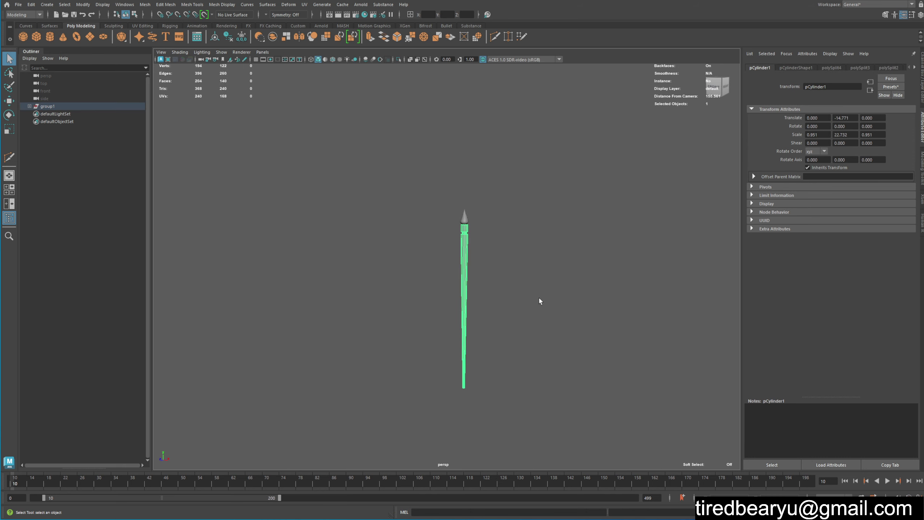
{"action": "scroll", "coordinate": [545, 276], "scroll_direction": "up", "scroll_amount": 5}
Assign a new Arnold aiStandardSurface material to the rocket's cone tip.
{"action": "left_click", "coordinate": [426, 157]}
{"action": "left_click", "coordinate": [472, 207]}
{"action": "right_click", "coordinate": [552, 157]}
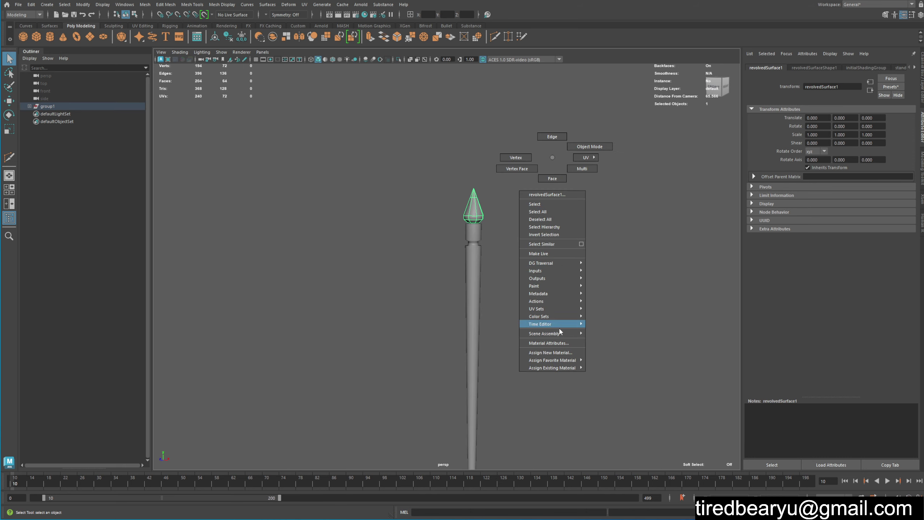
{"action": "left_click", "coordinate": [550, 352]}
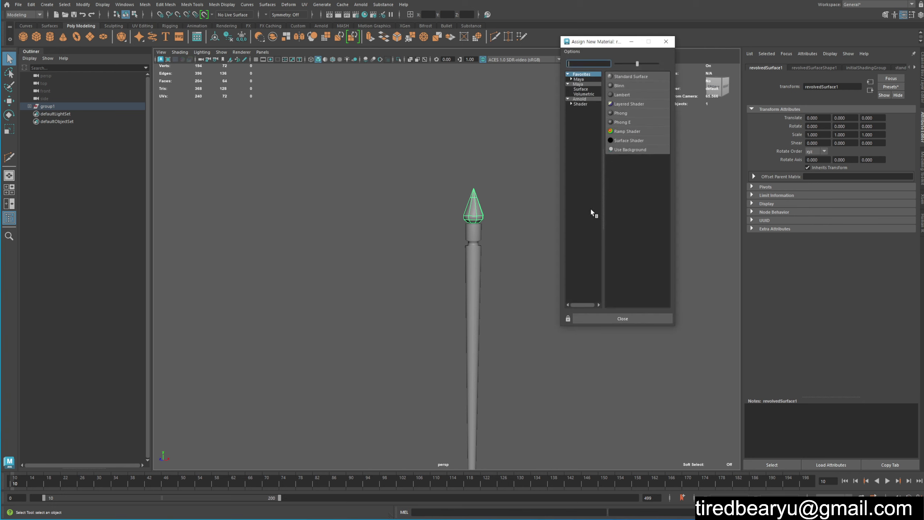
{"action": "left_click", "coordinate": [581, 104]}
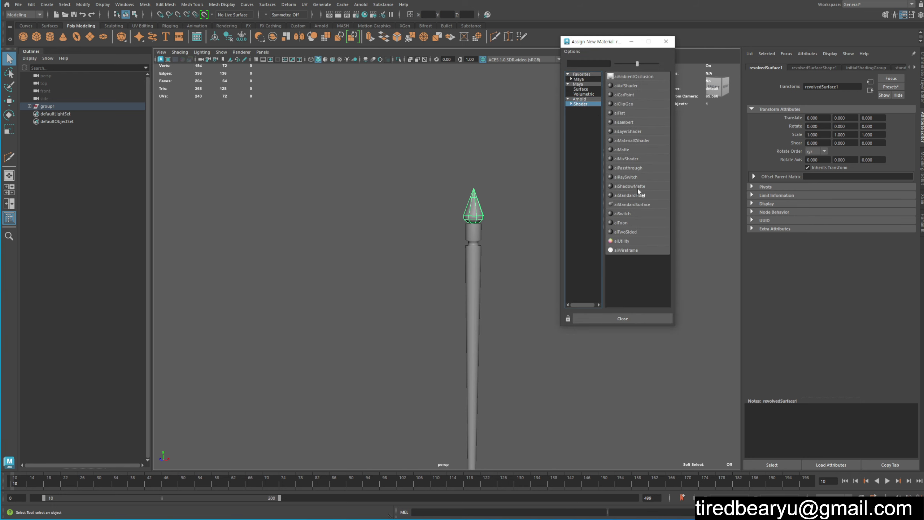
{"action": "left_click", "coordinate": [632, 204]}
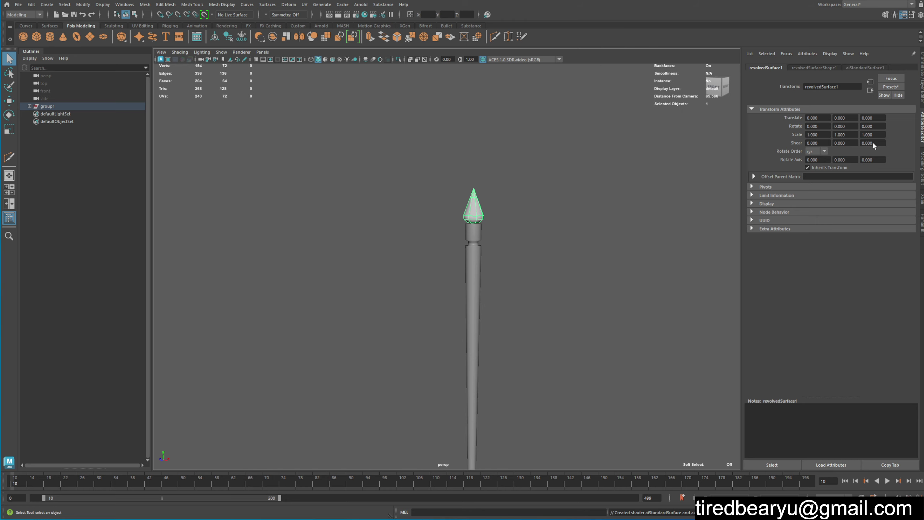
Raise the tip material's Metalness to 1 and select the shaft.
{"action": "left_click", "coordinate": [860, 67]}
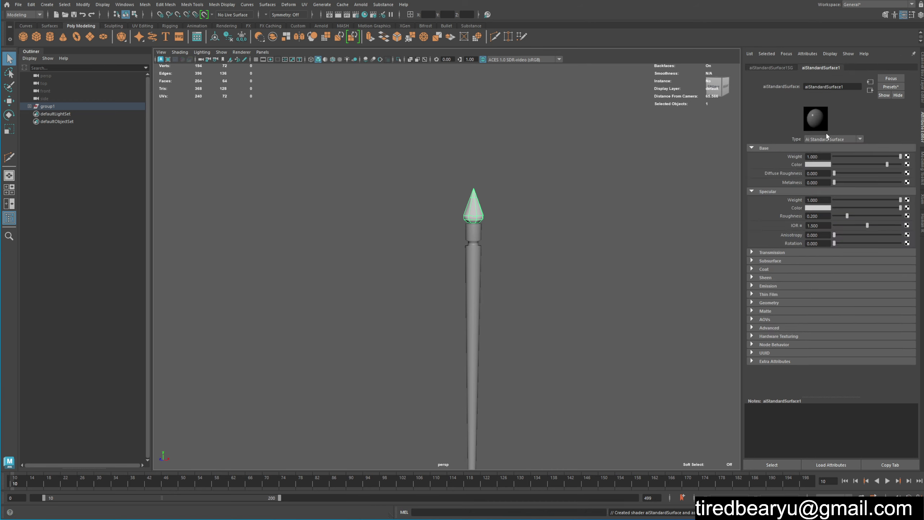
{"action": "left_click_drag", "start_coordinate": [834, 183], "coordinate": [902, 182]}
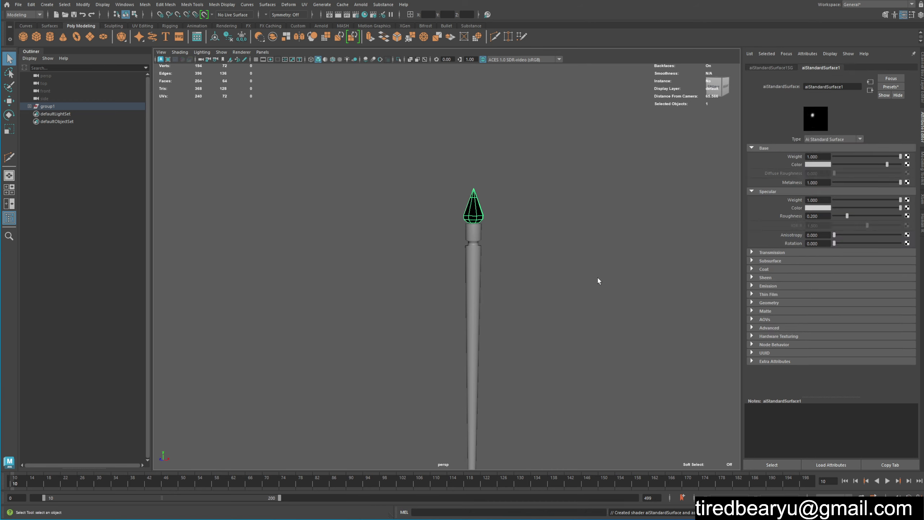
{"action": "left_click", "coordinate": [457, 328]}
{"action": "right_click_drag", "start_coordinate": [585, 129], "coordinate": [589, 346]}
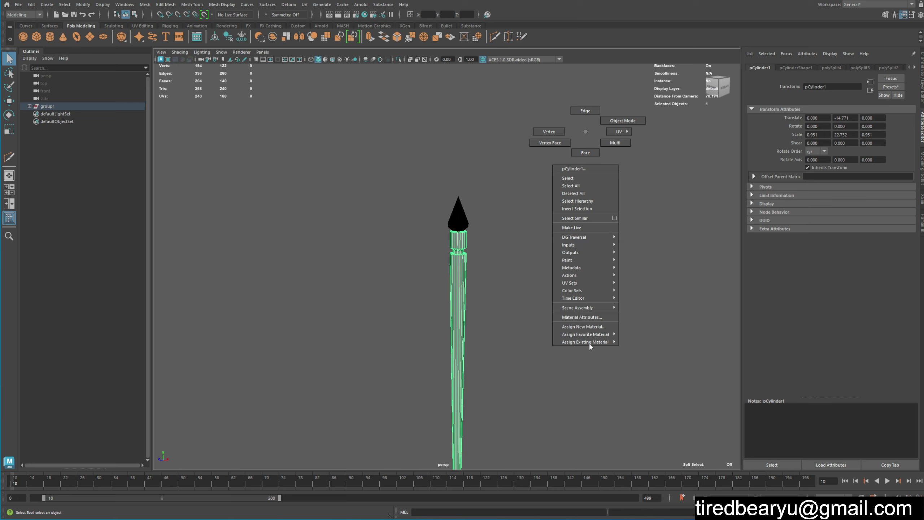
Give the shaft a new aiStandardSurface with a yellow base colour (H 40, S 1, V 1.5).
{"action": "left_click", "coordinate": [584, 326]}
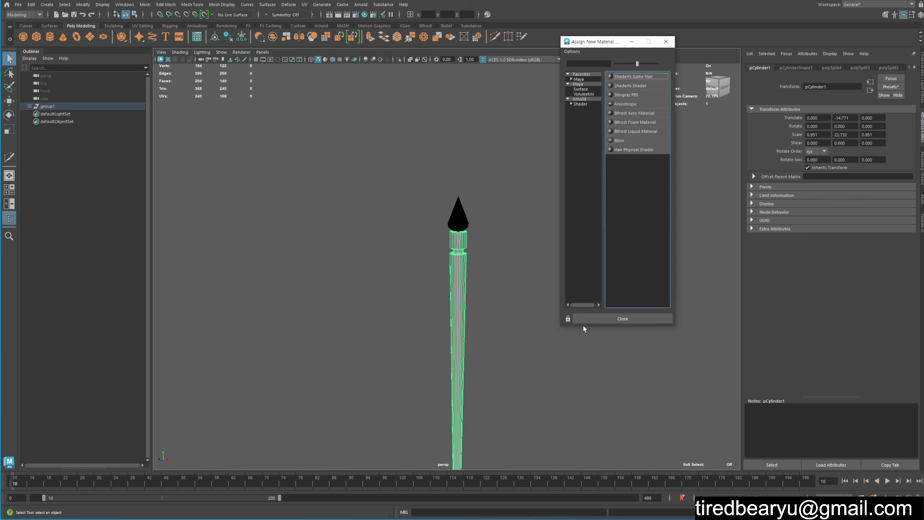
{"action": "left_click", "coordinate": [582, 104]}
{"action": "left_click", "coordinate": [645, 203]}
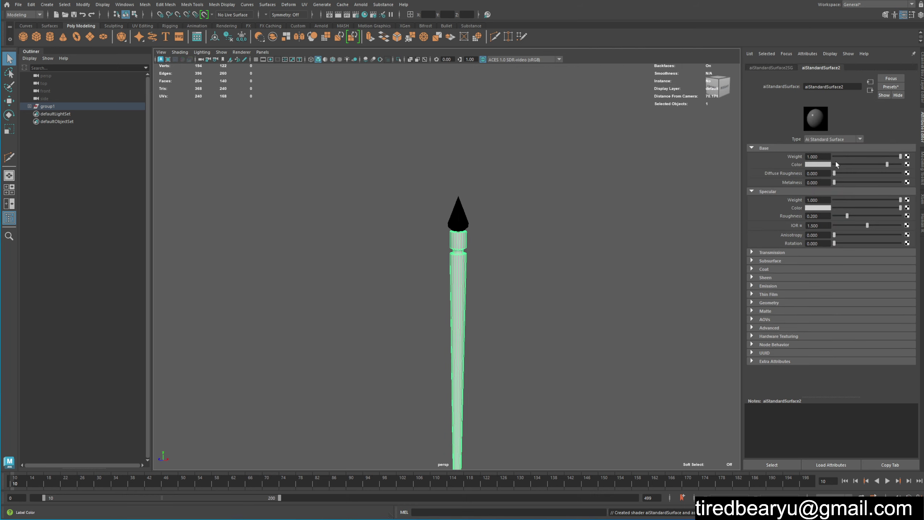
{"action": "left_click", "coordinate": [856, 165]}
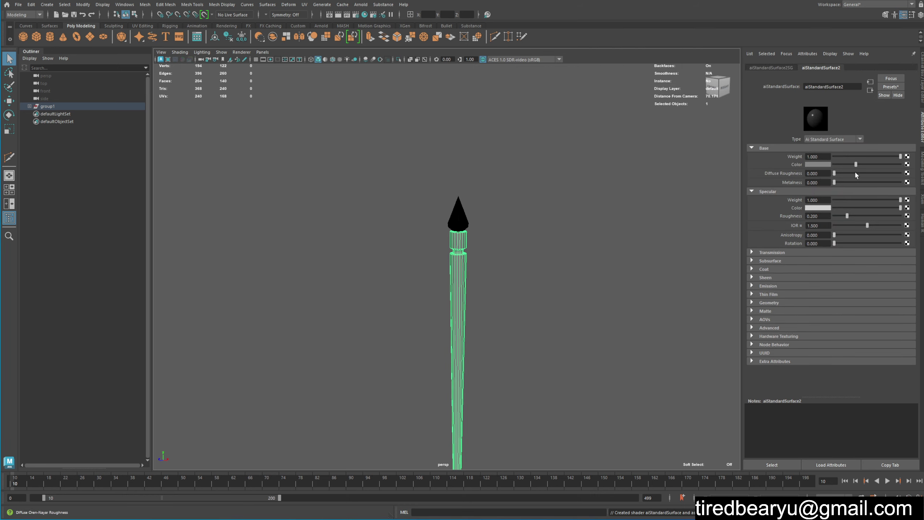
{"action": "left_click", "coordinate": [815, 164]}
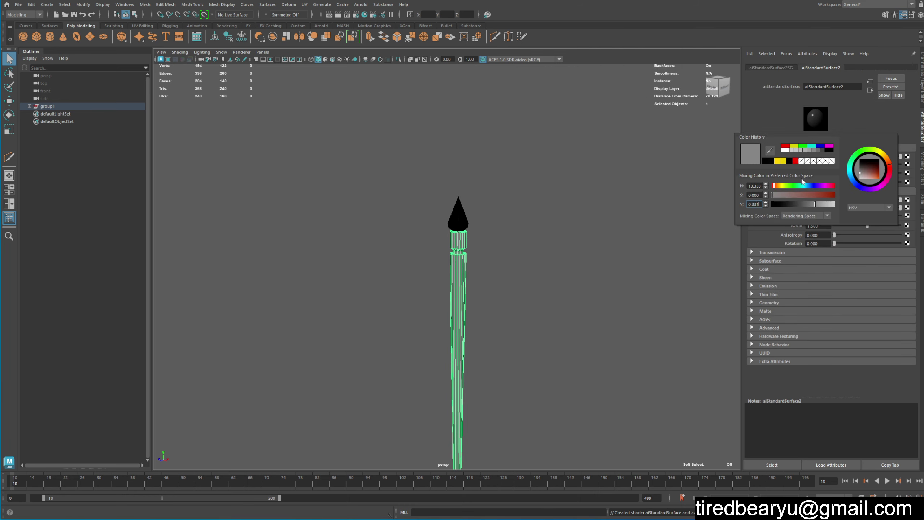
{"action": "left_click", "coordinate": [783, 161]}
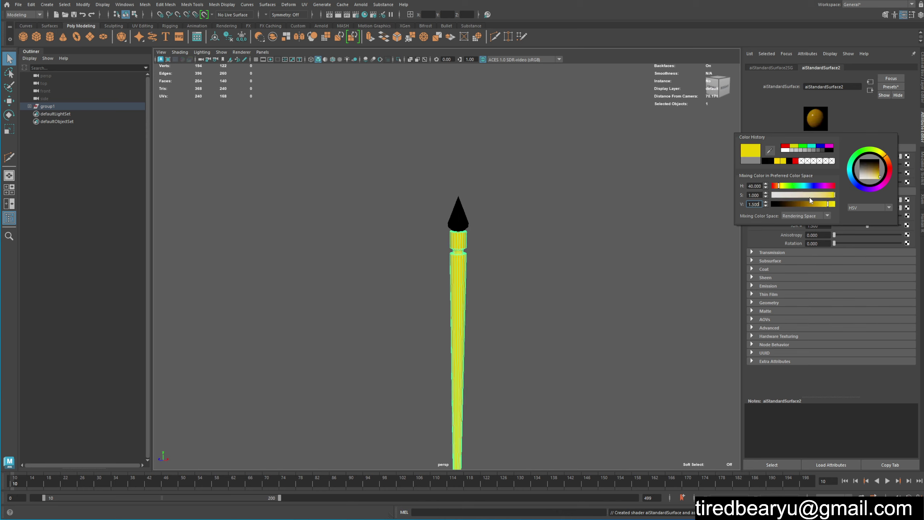
{"action": "left_click", "coordinate": [175, 274]}
Select the whole group1 rocket and switch to the Move tool.
{"action": "scroll", "coordinate": [175, 275], "scroll_direction": "down", "scroll_amount": 5}
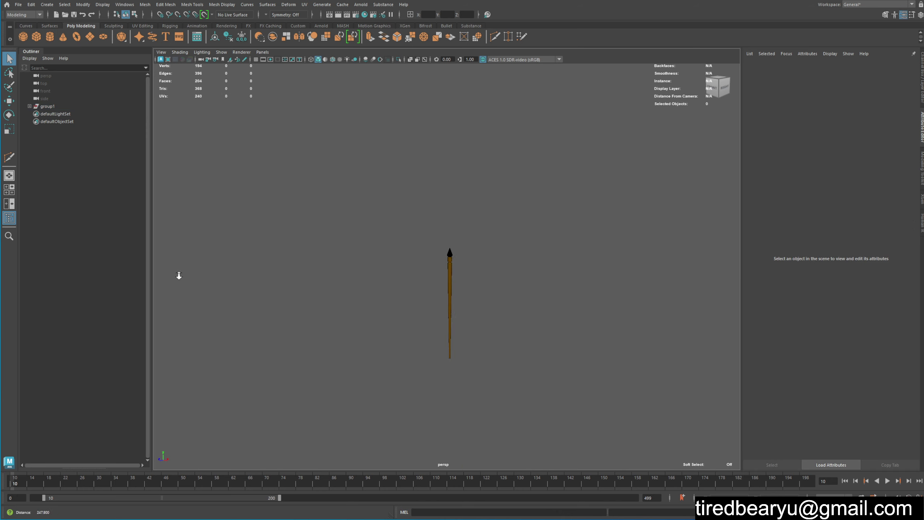
{"action": "left_click_drag", "start_coordinate": [432, 230], "coordinate": [591, 407]}
{"action": "left_click", "coordinate": [588, 358]}
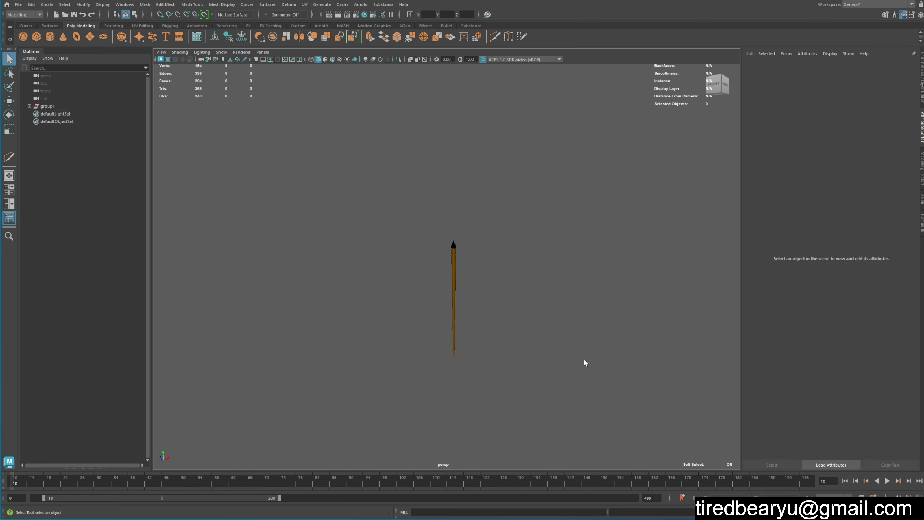
{"action": "left_click_drag", "start_coordinate": [432, 230], "coordinate": [678, 392]}
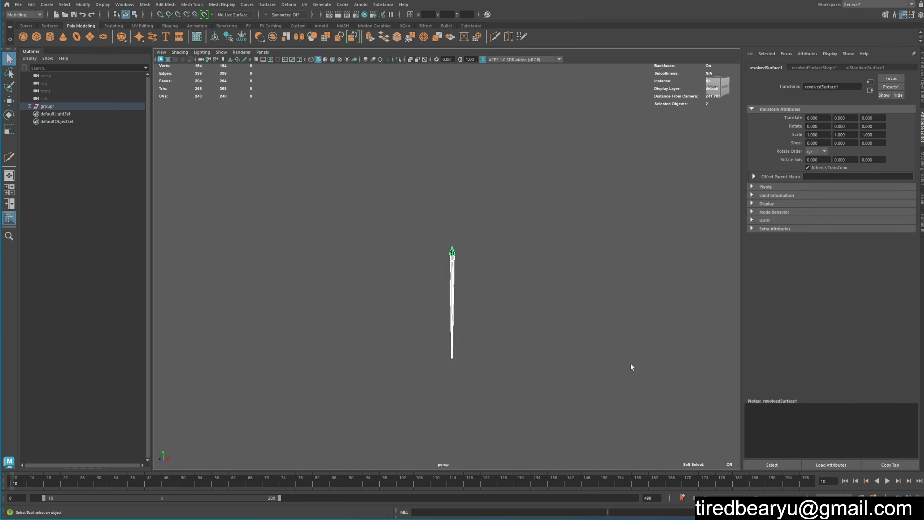
{"action": "left_click_drag", "start_coordinate": [336, 185], "coordinate": [610, 317]}
{"action": "middle_click_drag", "start_coordinate": [611, 318], "coordinate": [592, 333], "text": "alt"}
{"action": "left_click", "coordinate": [592, 334]}
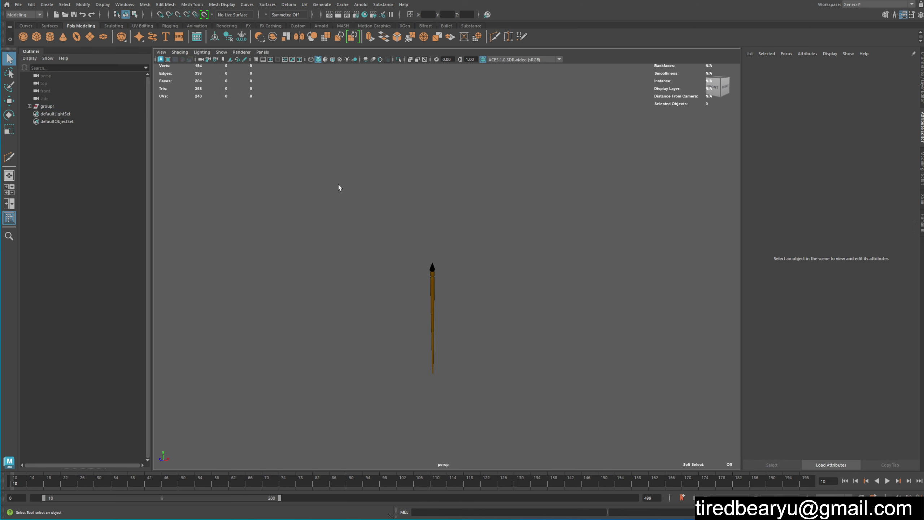
{"action": "left_click_drag", "start_coordinate": [338, 187], "coordinate": [581, 360]}
{"action": "left_click", "coordinate": [47, 106]}
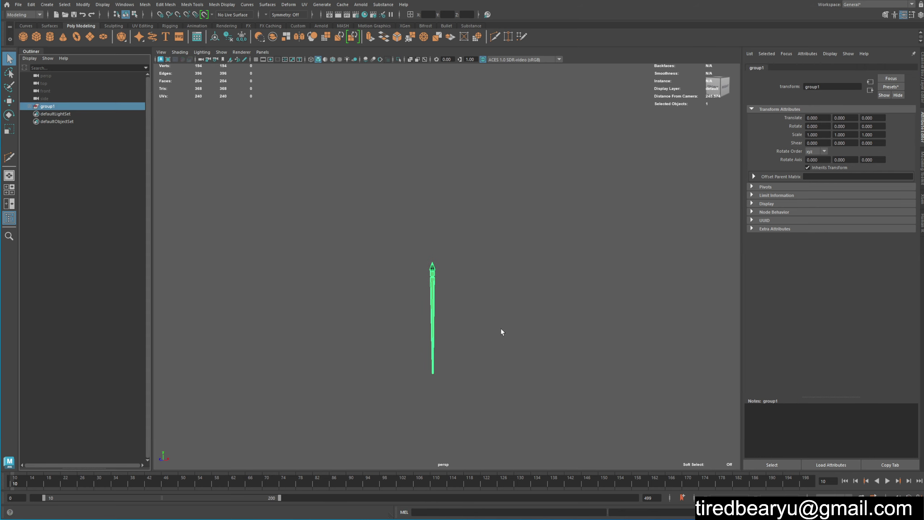
{"action": "key", "text": "w"}
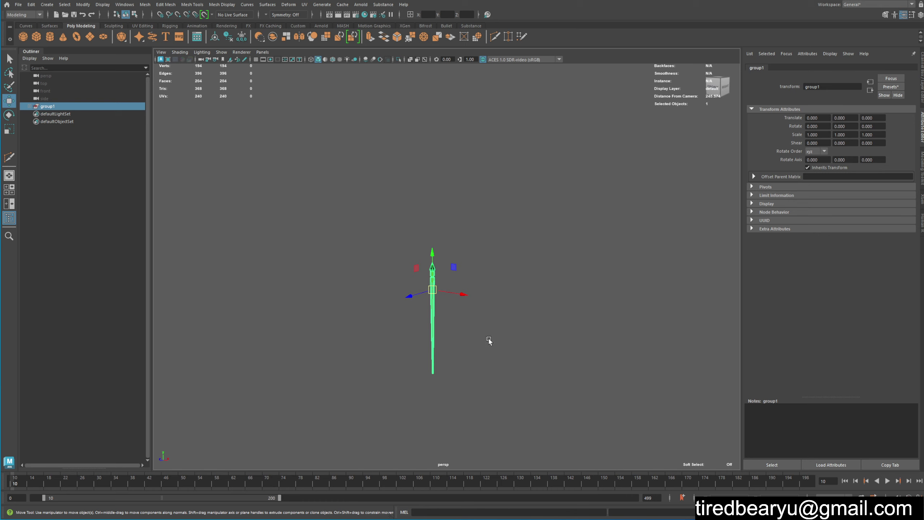
Pick the EP Curve tool from the Curves shelf in the four-view layout.
{"action": "right_click_drag", "start_coordinate": [505, 289], "coordinate": [360, 313], "text": "alt"}
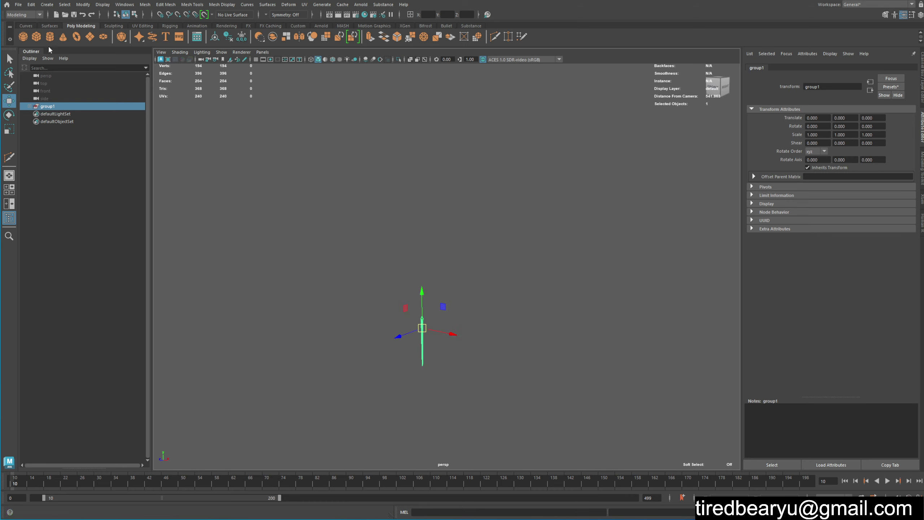
{"action": "left_click", "coordinate": [47, 26]}
{"action": "left_click", "coordinate": [114, 26]}
{"action": "left_click", "coordinate": [26, 26]}
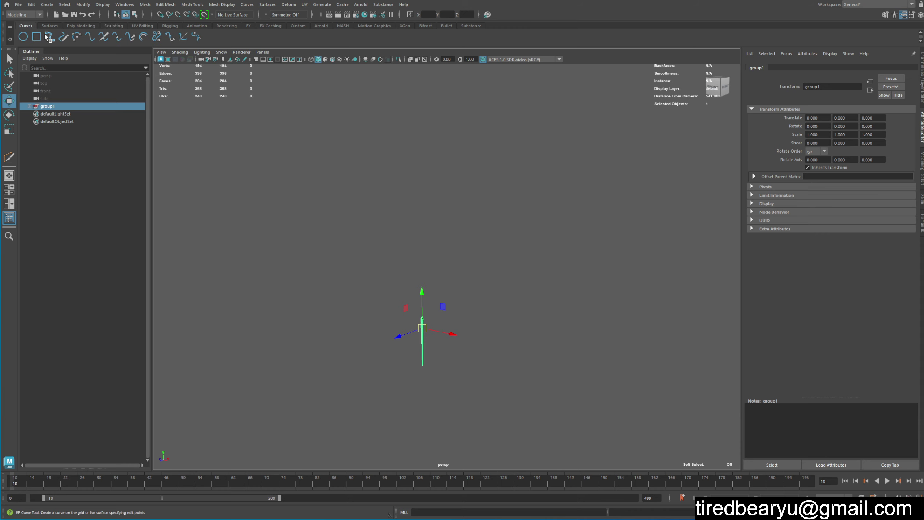
{"action": "left_click", "coordinate": [49, 36]}
{"action": "key", "text": "space"}
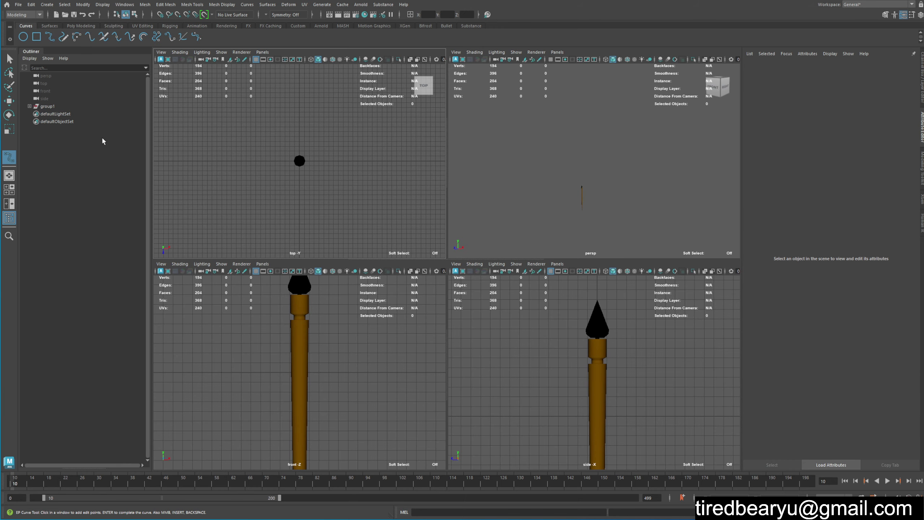
Draw the looping flight path curve1 with eight edit points.
{"action": "left_click", "coordinate": [255, 179]}
{"action": "left_click", "coordinate": [289, 116]}
{"action": "left_click", "coordinate": [367, 128]}
{"action": "key", "text": "Return"}
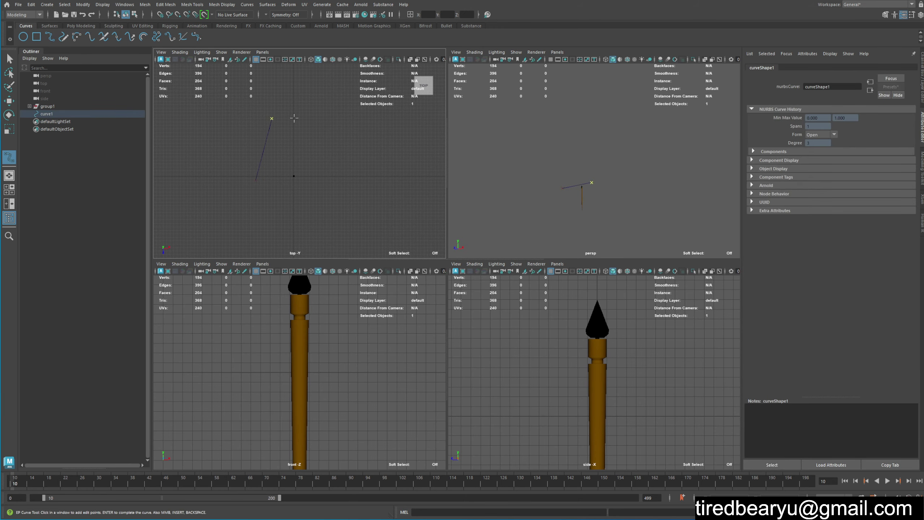
{"action": "left_click", "coordinate": [339, 213]}
{"action": "left_click", "coordinate": [285, 237]}
{"action": "left_click", "coordinate": [194, 181]}
{"action": "left_click", "coordinate": [306, 147]}
{"action": "left_click", "coordinate": [398, 208]}
{"action": "key", "text": "Return"}
Maximize the perspective view and orbit around to inspect the new curve.
{"action": "key", "text": "w"}
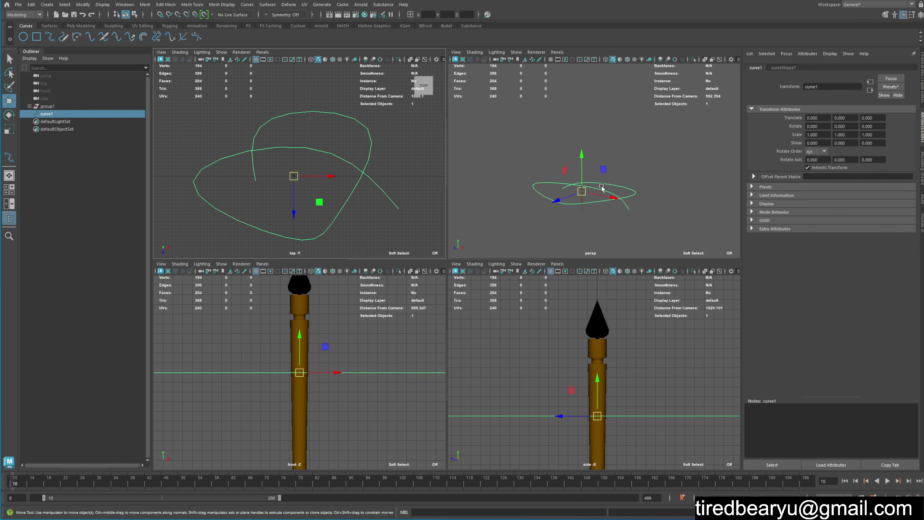
{"action": "key", "text": "space"}
{"action": "mouse_move", "coordinate": [604, 191]}
{"action": "left_mouse_down", "text": "alt"}
{"action": "mouse_move", "coordinate": [594, 217]}
{"action": "mouse_move", "coordinate": [483, 340]}
{"action": "mouse_move", "coordinate": [466, 277]}
{"action": "left_mouse_up", "text": "alt"}
{"action": "key", "text": "space"}
{"action": "key", "text": "space"}
{"action": "scroll", "coordinate": [565, 219], "scroll_direction": "up", "scroll_amount": 5}
Raise a control vertex near curve1's end high upward.
{"action": "key", "text": "g"}
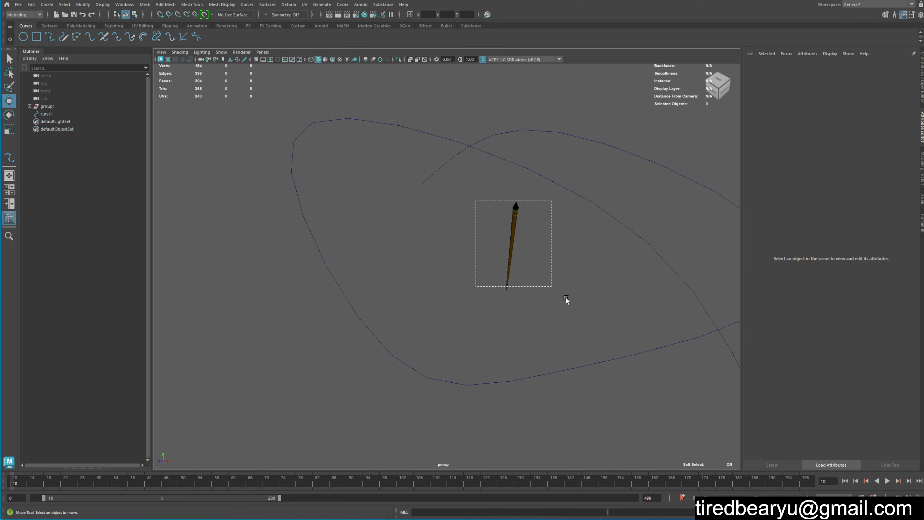
{"action": "left_click", "coordinate": [256, 59]}
{"action": "left_click_drag", "start_coordinate": [557, 311], "coordinate": [592, 302], "text": "alt"}
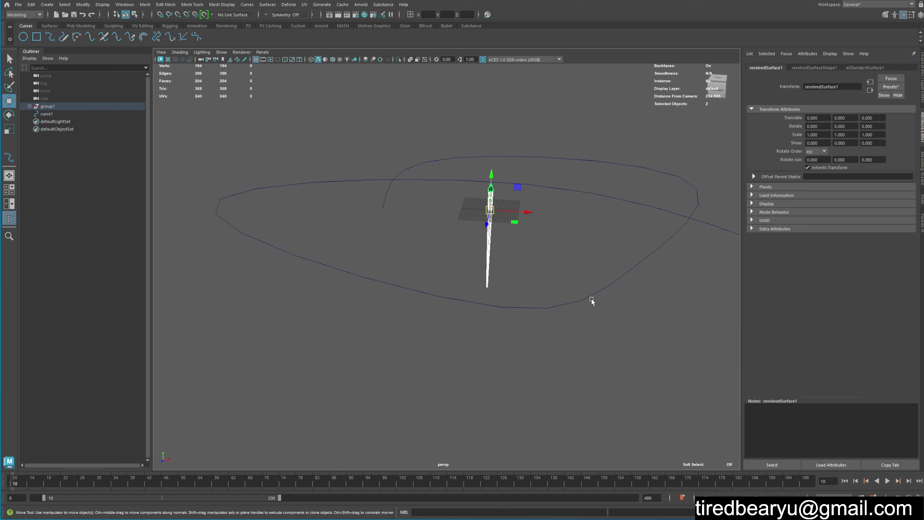
{"action": "left_click", "coordinate": [711, 289]}
{"action": "left_click_drag", "start_coordinate": [711, 289], "coordinate": [515, 337], "text": "alt"}
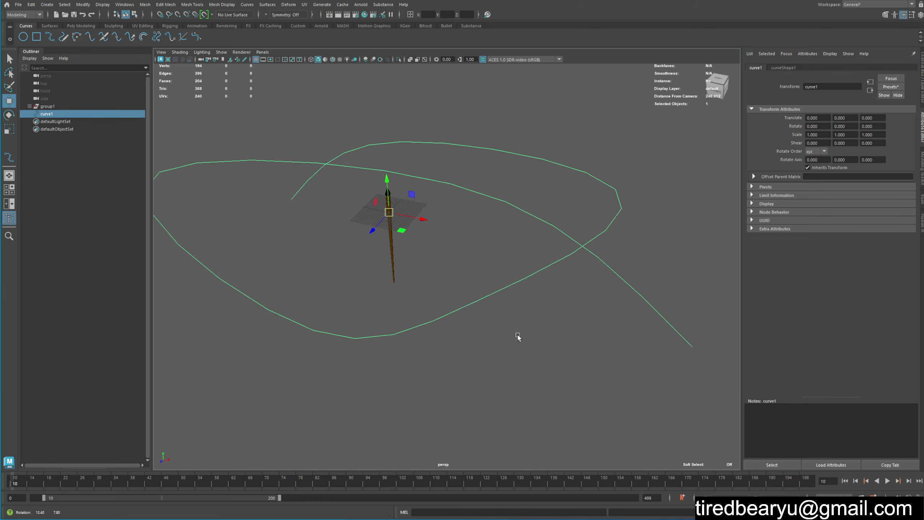
{"action": "right_click_drag", "start_coordinate": [586, 271], "coordinate": [632, 283]}
{"action": "left_click_drag", "start_coordinate": [632, 283], "coordinate": [605, 278], "text": "alt"}
{"action": "left_click_drag", "start_coordinate": [689, 293], "coordinate": [534, 219]}
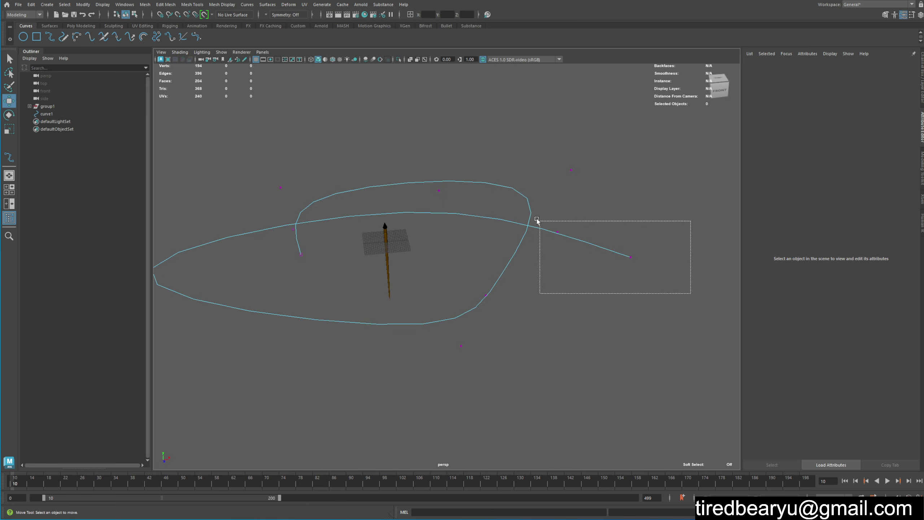
{"action": "left_click_drag", "start_coordinate": [625, 355], "coordinate": [609, 366], "text": "alt"}
{"action": "middle_click_drag", "start_coordinate": [609, 365], "coordinate": [517, 239]}
{"action": "mouse_move", "coordinate": [517, 238]}
{"action": "left_mouse_down", "text": "alt"}
{"action": "mouse_move", "coordinate": [409, 289]}
{"action": "mouse_move", "coordinate": [405, 305]}
{"action": "left_mouse_up", "text": "alt"}
{"action": "mouse_move", "coordinate": [381, 240]}
{"action": "left_mouse_down", "text": "alt"}
{"action": "mouse_move", "coordinate": [409, 208]}
{"action": "mouse_move", "coordinate": [417, 262]}
{"action": "mouse_move", "coordinate": [472, 327]}
{"action": "mouse_move", "coordinate": [556, 371]}
{"action": "mouse_move", "coordinate": [511, 365]}
{"action": "mouse_move", "coordinate": [474, 392]}
{"action": "mouse_move", "coordinate": [570, 320]}
{"action": "left_mouse_up", "text": "alt"}
Select curve1 and the rocket group1 together, orbiting to check both.
{"action": "key", "text": "q"}
{"action": "left_click", "coordinate": [568, 279]}
{"action": "left_click_drag", "start_coordinate": [568, 279], "coordinate": [570, 386], "text": "alt"}
{"action": "key", "text": "ctrl+z"}
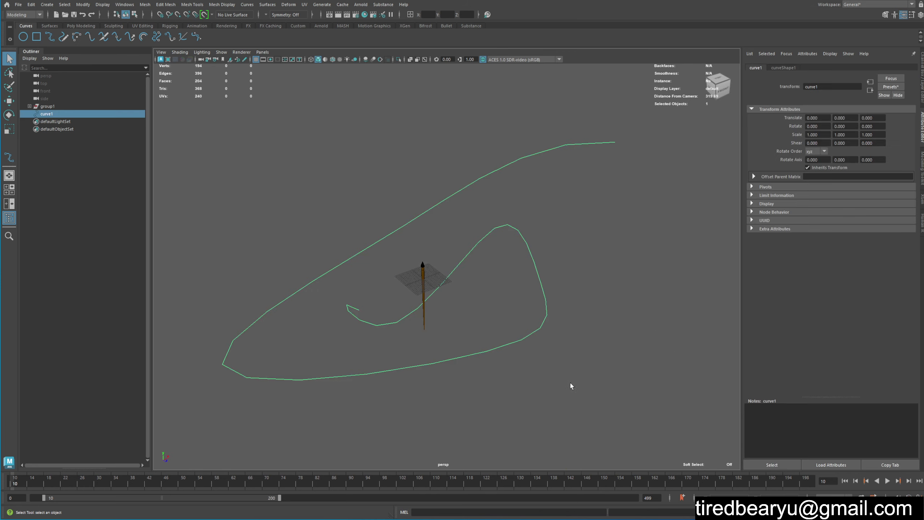
{"action": "left_click", "coordinate": [46, 106]}
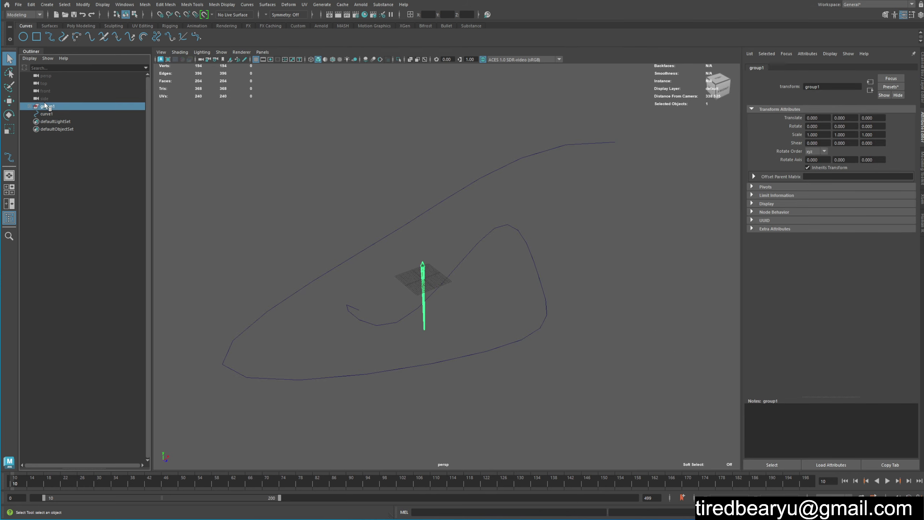
{"action": "mouse_move", "coordinate": [437, 218]}
{"action": "left_mouse_down", "text": "alt"}
{"action": "mouse_move", "coordinate": [521, 268]}
{"action": "mouse_move", "coordinate": [613, 359]}
{"action": "mouse_move", "coordinate": [588, 377]}
{"action": "left_mouse_up", "text": "alt"}
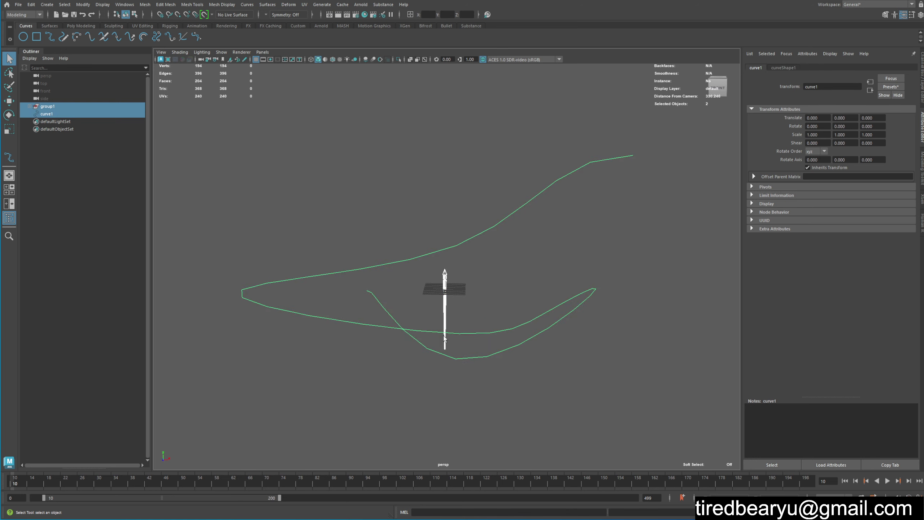
{"action": "left_click_drag", "start_coordinate": [445, 338], "coordinate": [458, 332], "text": "alt"}
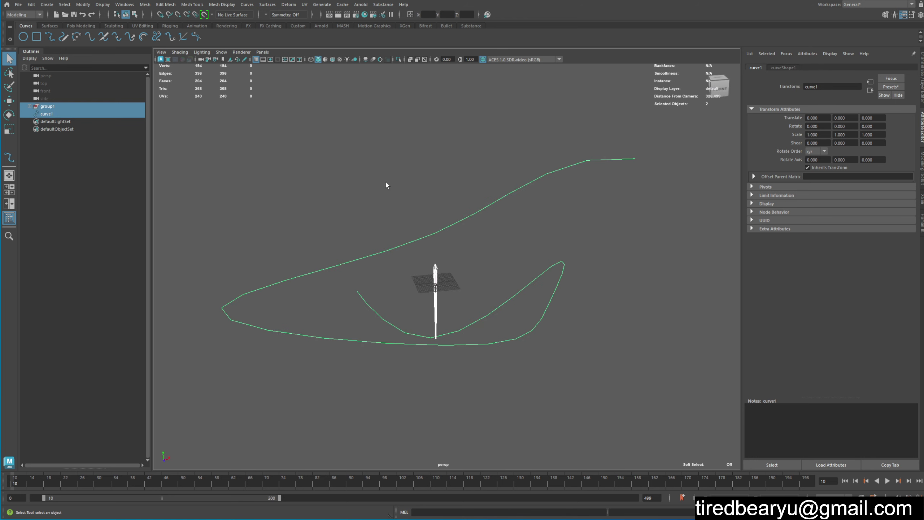
Attach group1 to curve1 with Rigging's Constrain > Motion Paths > Attach to Motion Path.
{"action": "left_click", "coordinate": [23, 15]}
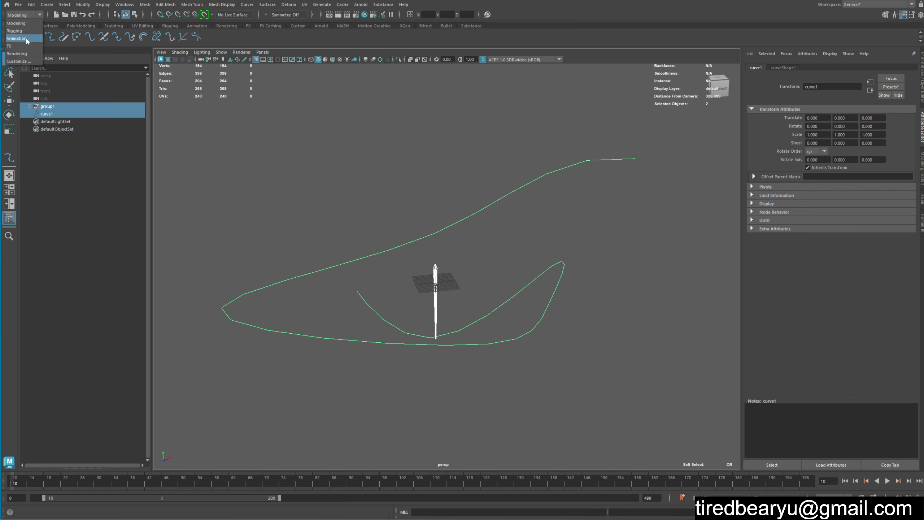
{"action": "left_click", "coordinate": [29, 32]}
{"action": "left_click", "coordinate": [205, 5]}
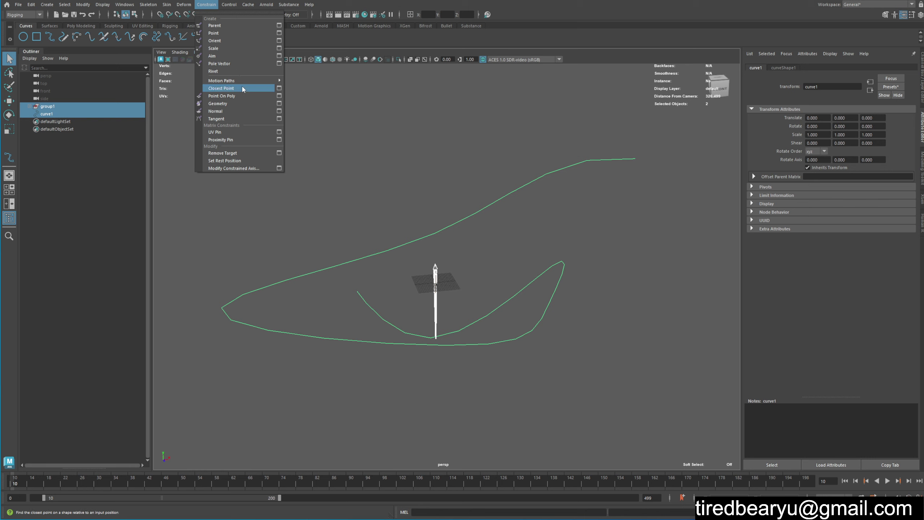
{"action": "mouse_move", "coordinate": [238, 80]}
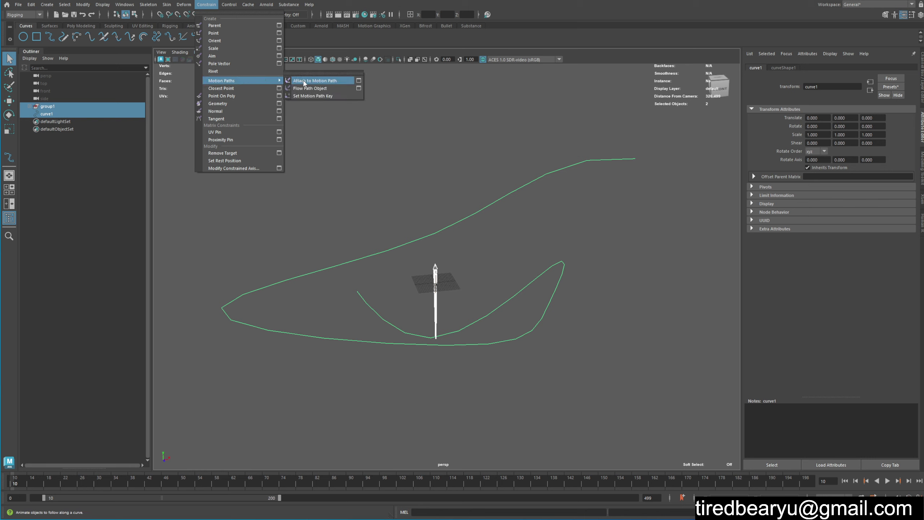
{"action": "left_click", "coordinate": [309, 81]}
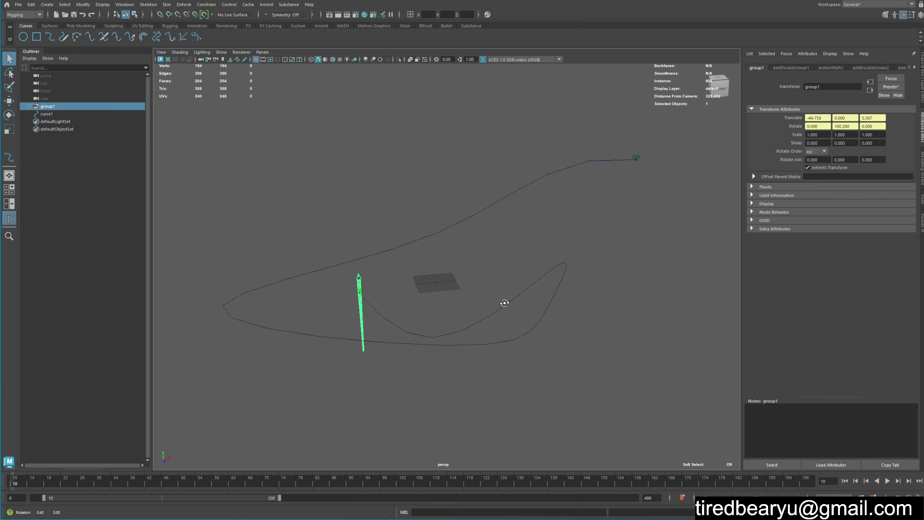
Play the animation to preview the rocket moving along the path.
{"action": "key", "text": "alt+v"}
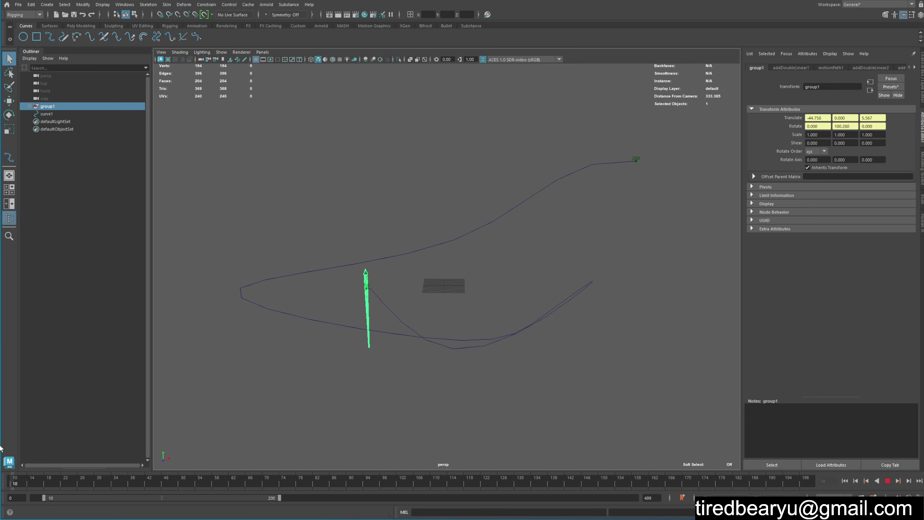
{"action": "key", "text": "alt+v"}
{"action": "mouse_move", "coordinate": [545, 313]}
{"action": "left_mouse_down", "text": "alt"}
{"action": "mouse_move", "coordinate": [493, 313]}
{"action": "mouse_move", "coordinate": [526, 315]}
{"action": "left_mouse_up", "text": "alt"}
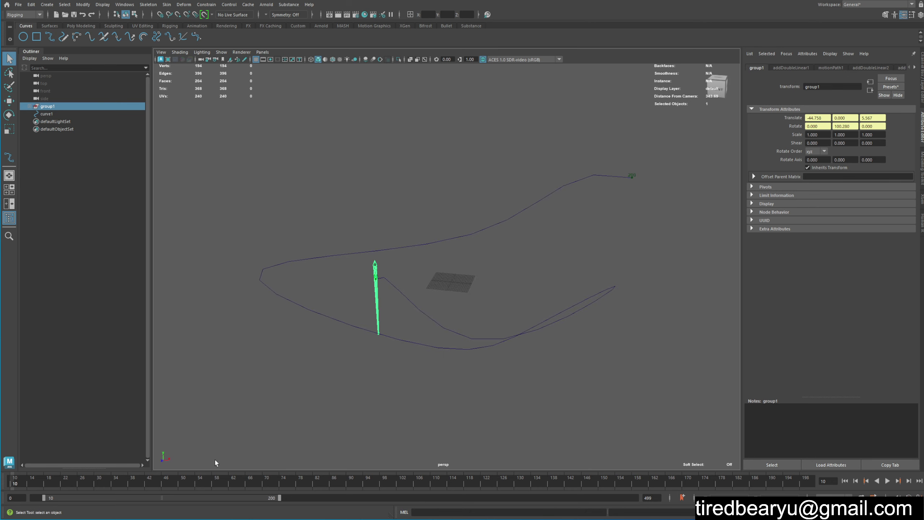
{"action": "mouse_move", "coordinate": [217, 446]}
{"action": "left_mouse_down", "text": "alt"}
{"action": "mouse_move", "coordinate": [418, 305]}
{"action": "mouse_move", "coordinate": [435, 305]}
{"action": "left_mouse_up", "text": "alt"}
{"action": "key", "text": "w"}
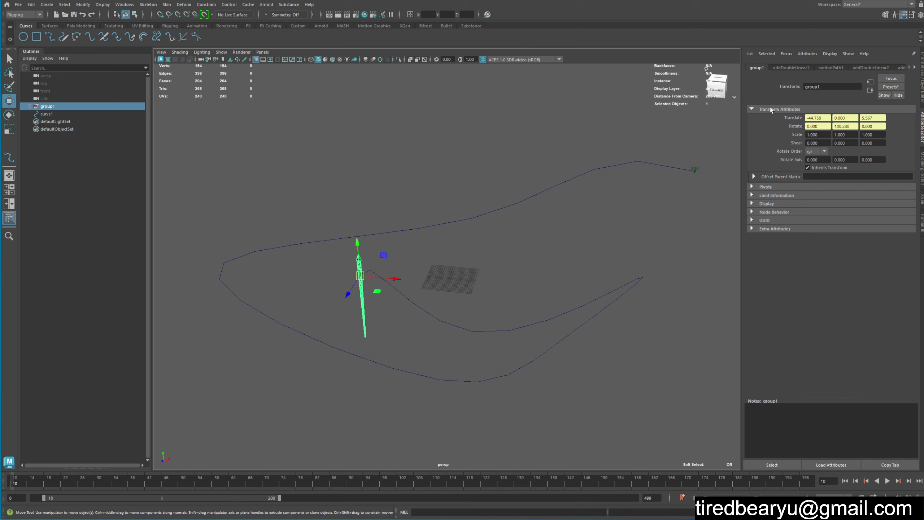
Set motionPath1's Front Axis to Y and Up Axis to X.
{"action": "left_click", "coordinate": [830, 68]}
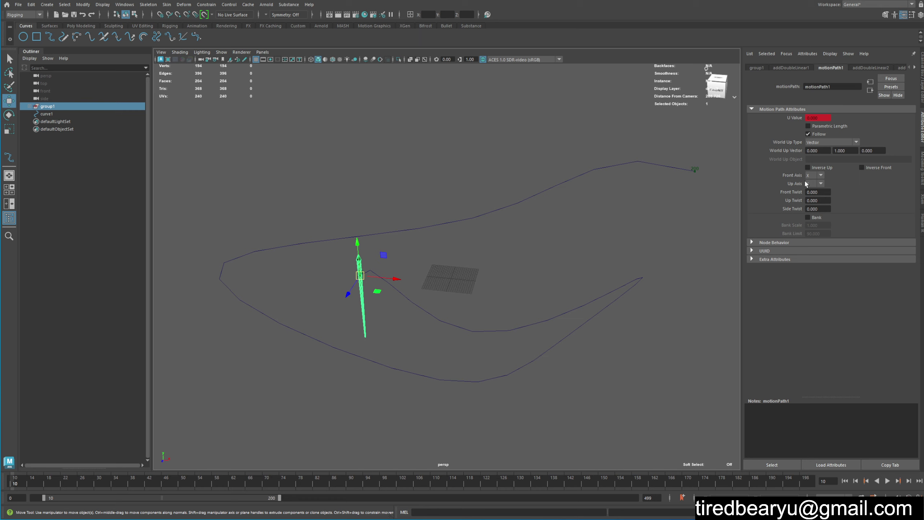
{"action": "left_click", "coordinate": [815, 177]}
{"action": "left_click", "coordinate": [819, 192]}
{"action": "left_click", "coordinate": [819, 184]}
{"action": "left_click", "coordinate": [819, 193]}
Play the animation to check the rocket's new orientation along the path.
{"action": "left_click_drag", "start_coordinate": [457, 310], "coordinate": [309, 323], "text": "alt"}
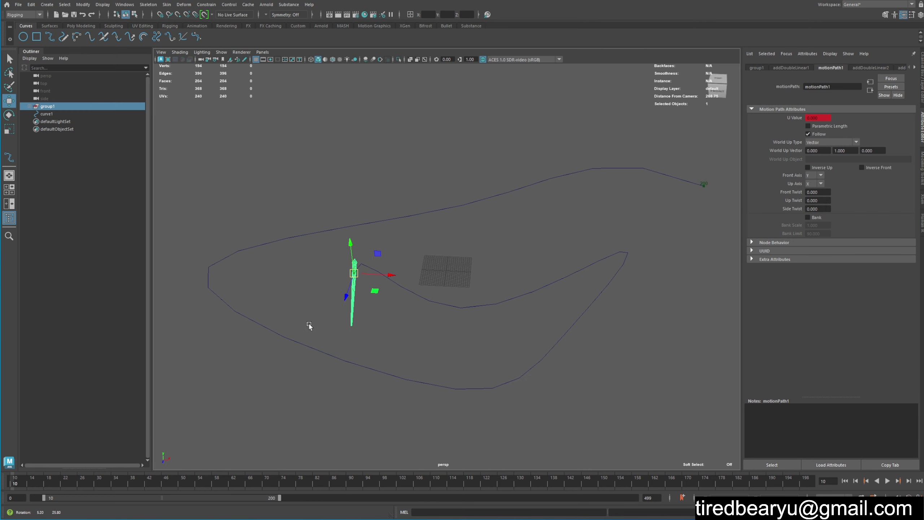
{"action": "key", "text": "q"}
{"action": "key", "text": "alt+v"}
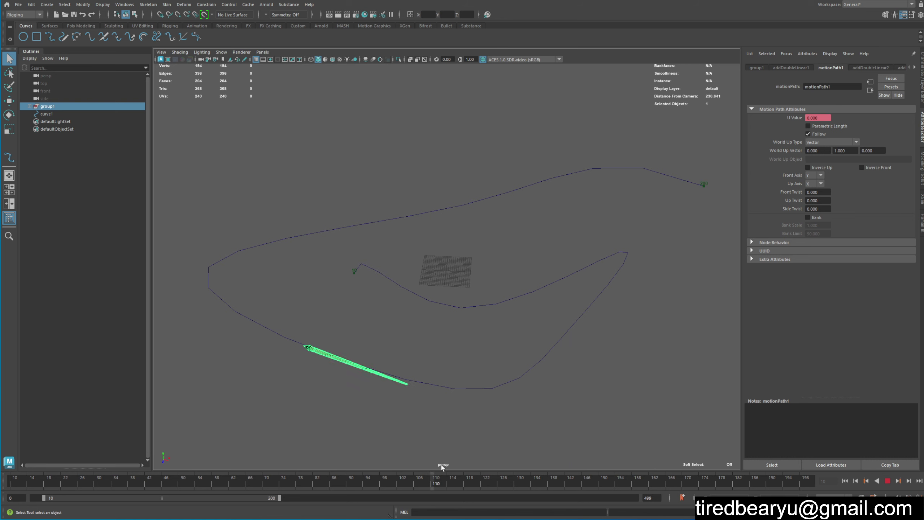
{"action": "key", "text": "alt+v"}
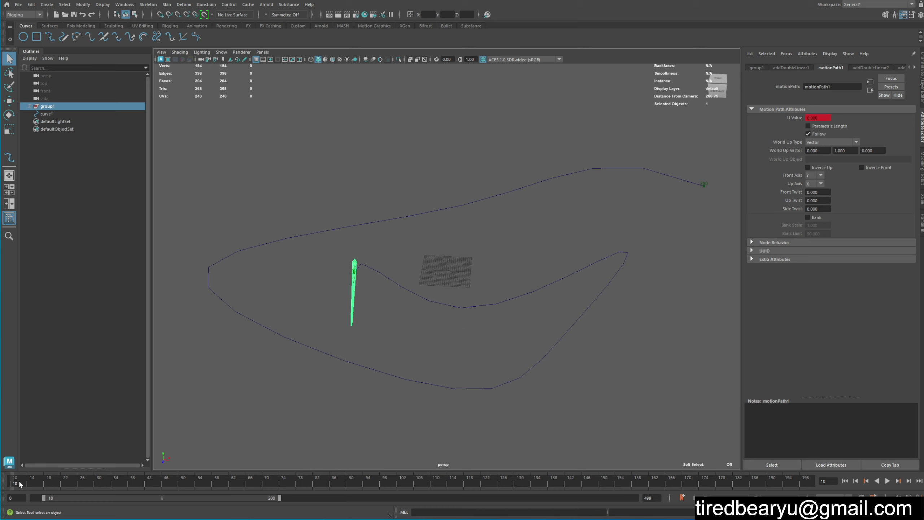
{"action": "key", "text": "alt+v"}
{"action": "key", "text": "alt+v"}
Expand the timeline to frames 0–499, zoom out over the path, and go to frame 100.
{"action": "double_click", "coordinate": [116, 497]}
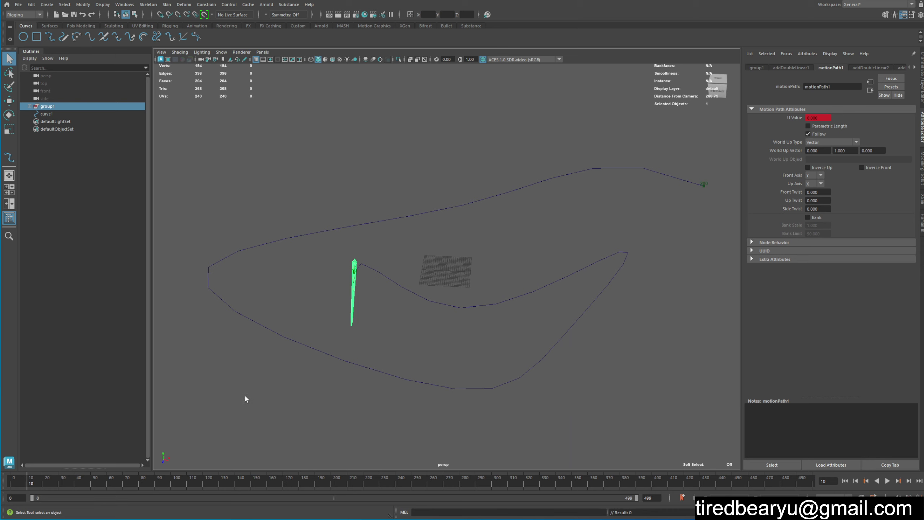
{"action": "left_click_drag", "start_coordinate": [244, 398], "coordinate": [354, 355], "text": "alt"}
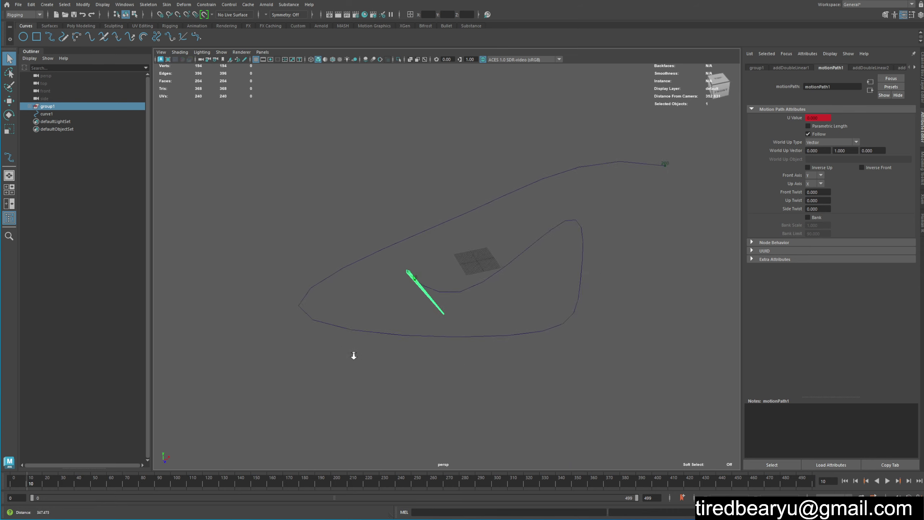
{"action": "right_click_drag", "start_coordinate": [353, 355], "coordinate": [340, 362], "text": "alt"}
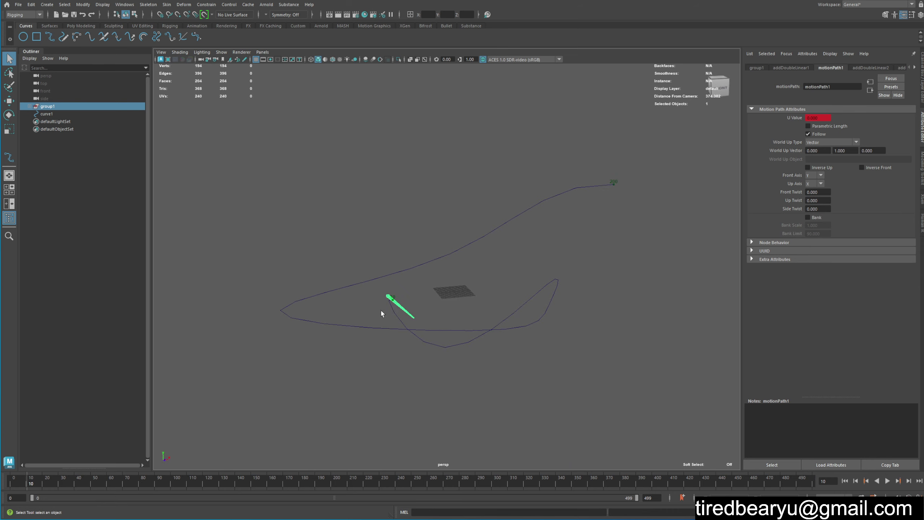
{"action": "right_click_drag", "start_coordinate": [399, 313], "coordinate": [402, 312], "text": "alt"}
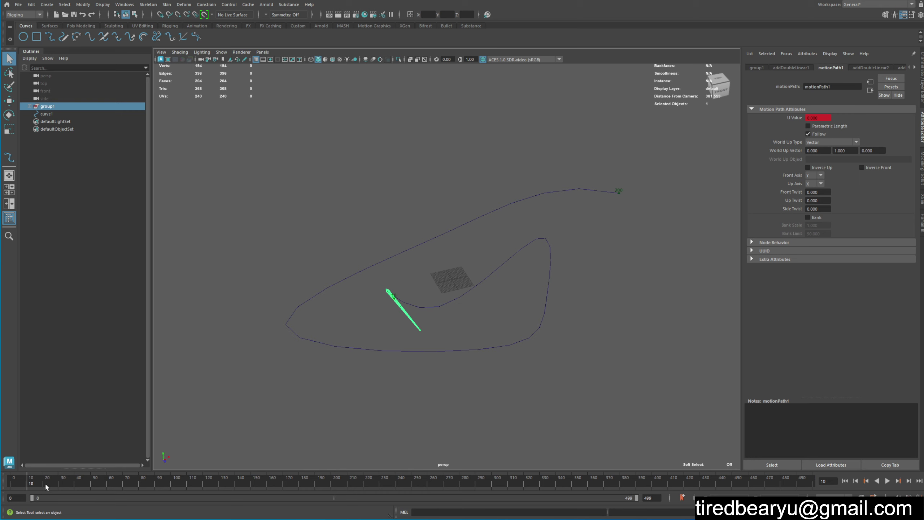
{"action": "left_click", "coordinate": [169, 489]}
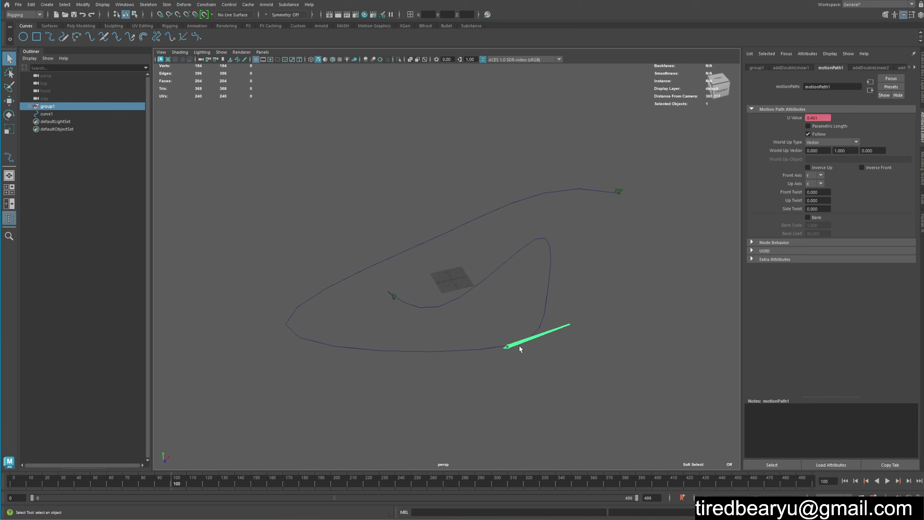
Key motionPath1's U Value at frame 100 and bring up the motionPath1_uValue keys.
{"action": "right_click", "coordinate": [818, 118]}
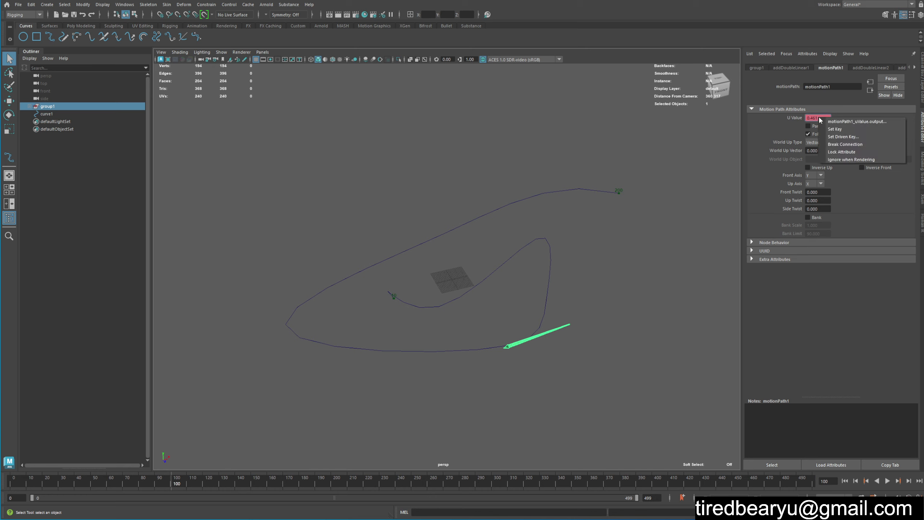
{"action": "left_click", "coordinate": [836, 130]}
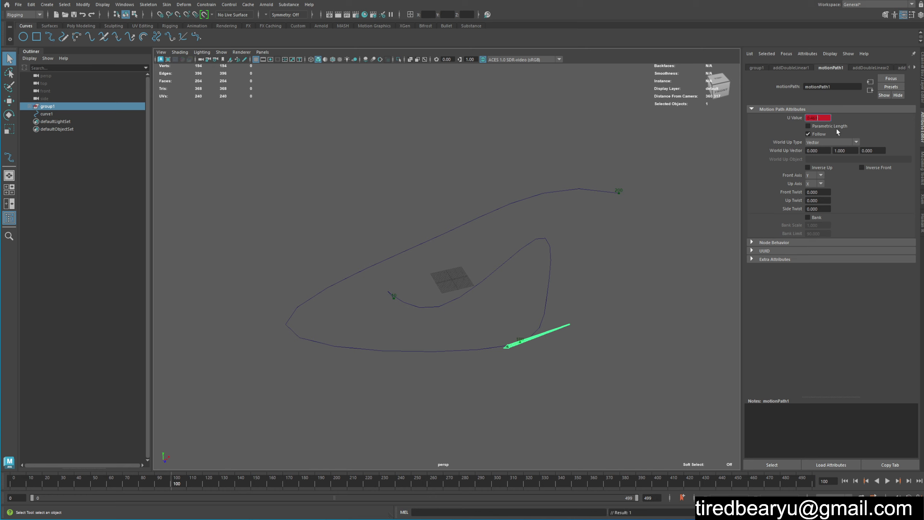
{"action": "right_click", "coordinate": [822, 118]}
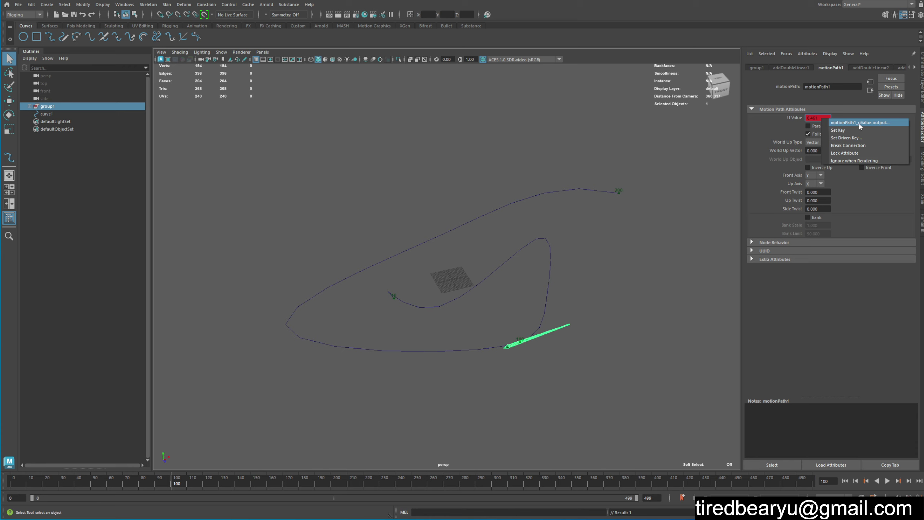
{"action": "left_click", "coordinate": [858, 122]}
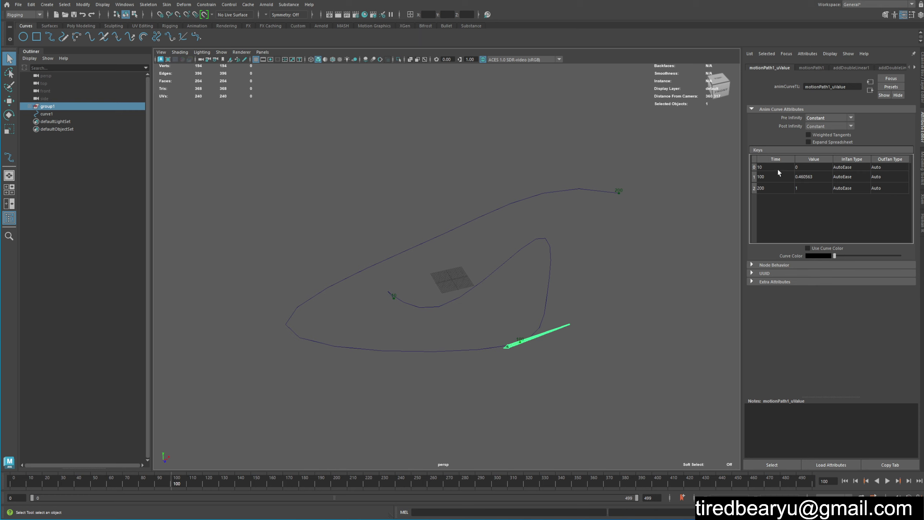
Change the frame-100 U Value key from 0.460563 to 0.
{"action": "double_click", "coordinate": [766, 167]}
{"action": "double_click", "coordinate": [766, 177]}
{"action": "double_click", "coordinate": [770, 189]}
{"action": "double_click", "coordinate": [805, 188]}
{"action": "double_click", "coordinate": [813, 177]}
{"action": "type", "text": "0"}
{"action": "key", "text": "Return"}
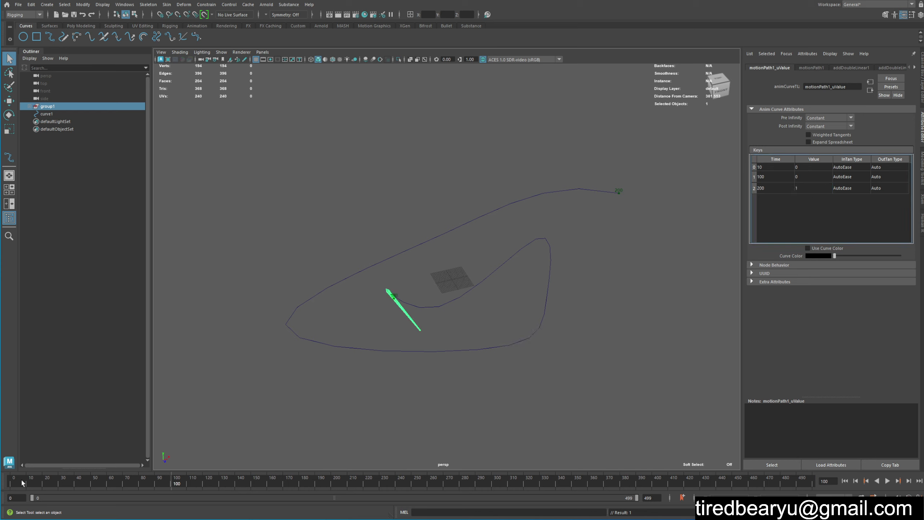
Change the frame-100 U Value key to 0.05 and replay to check the slow creep.
{"action": "key", "text": "alt+v"}
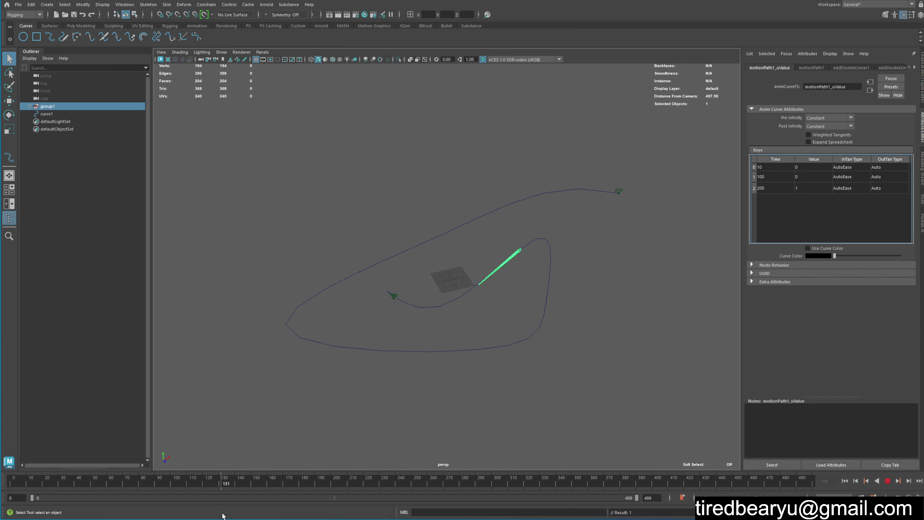
{"action": "left_click_drag", "start_coordinate": [351, 480], "coordinate": [18, 480]}
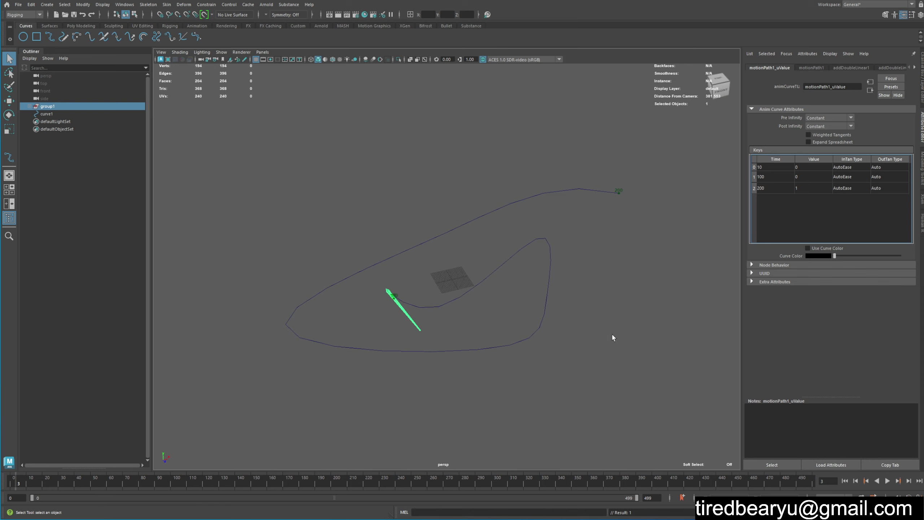
{"action": "double_click", "coordinate": [810, 178]}
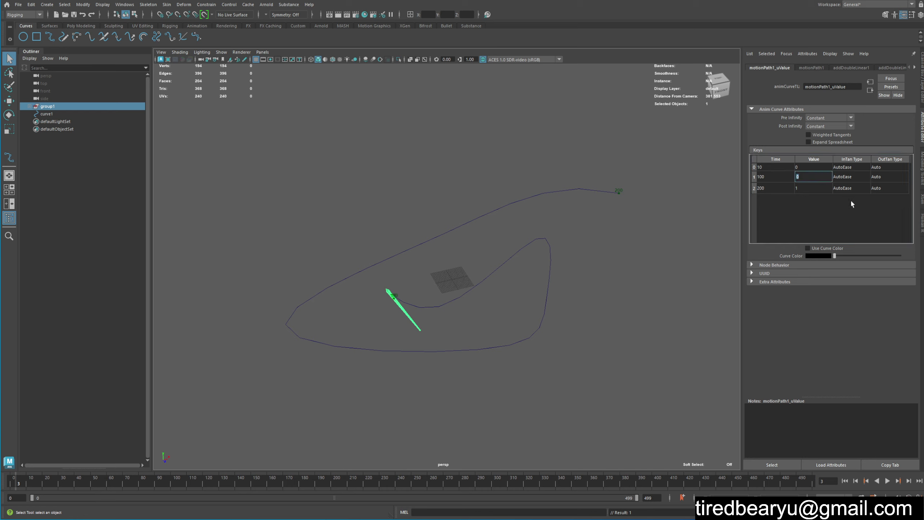
{"action": "type", "text": "0.05"}
{"action": "key", "text": "Return"}
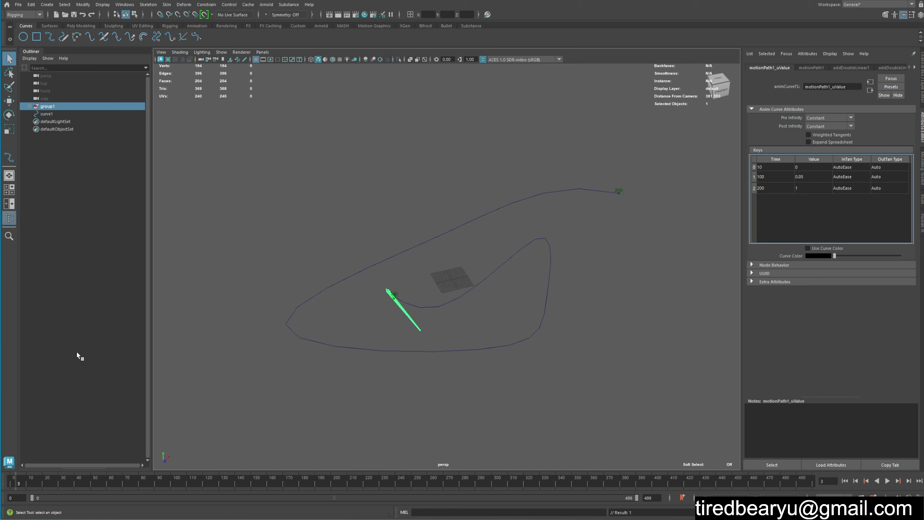
{"action": "key", "text": "alt+v"}
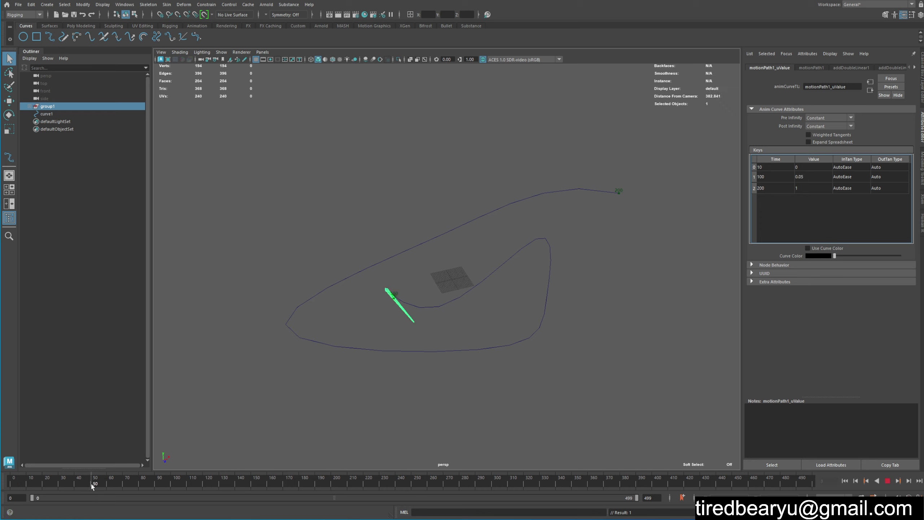
{"action": "mouse_move", "coordinate": [148, 485]}
{"action": "left_mouse_down"}
{"action": "mouse_move", "coordinate": [400, 487]}
{"action": "mouse_move", "coordinate": [3, 488]}
{"action": "left_mouse_up"}
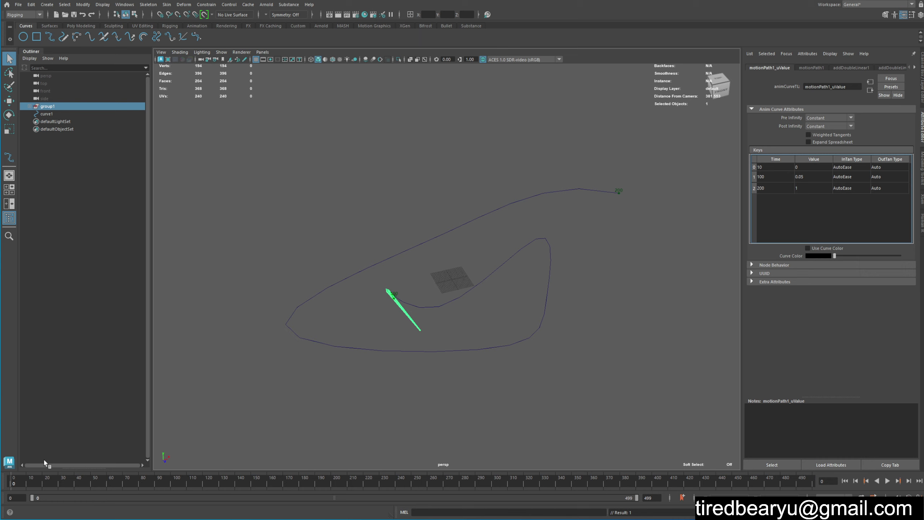
{"action": "left_click_drag", "start_coordinate": [390, 346], "coordinate": [372, 338], "text": "alt"}
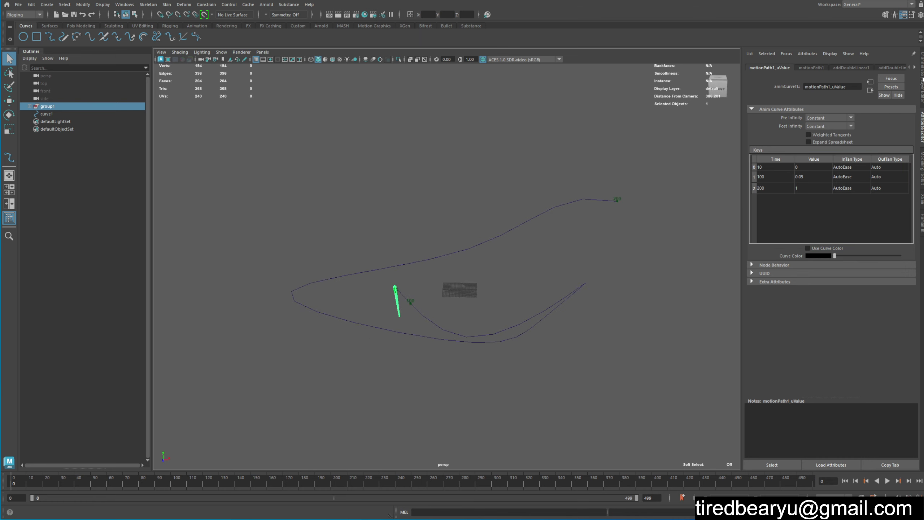
Expand group1 and group pCylinder1 with revolvedSurface1 into group2.
{"action": "left_click", "coordinate": [922, 78]}
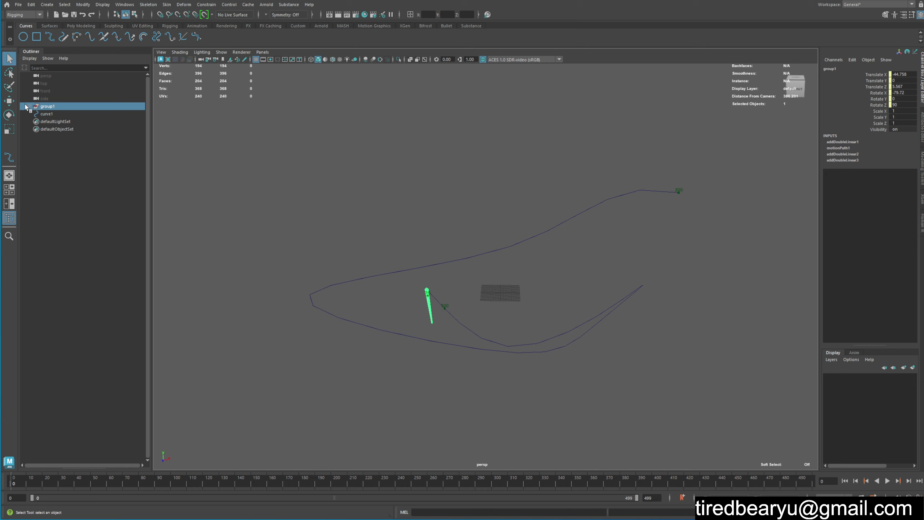
{"action": "left_click", "coordinate": [26, 106]}
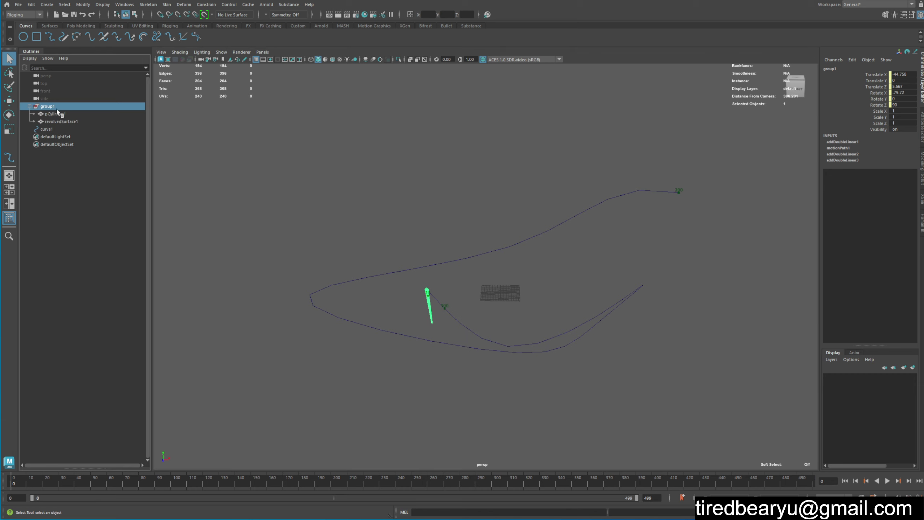
{"action": "key", "text": "w"}
{"action": "left_click_drag", "start_coordinate": [427, 317], "coordinate": [427, 276]}
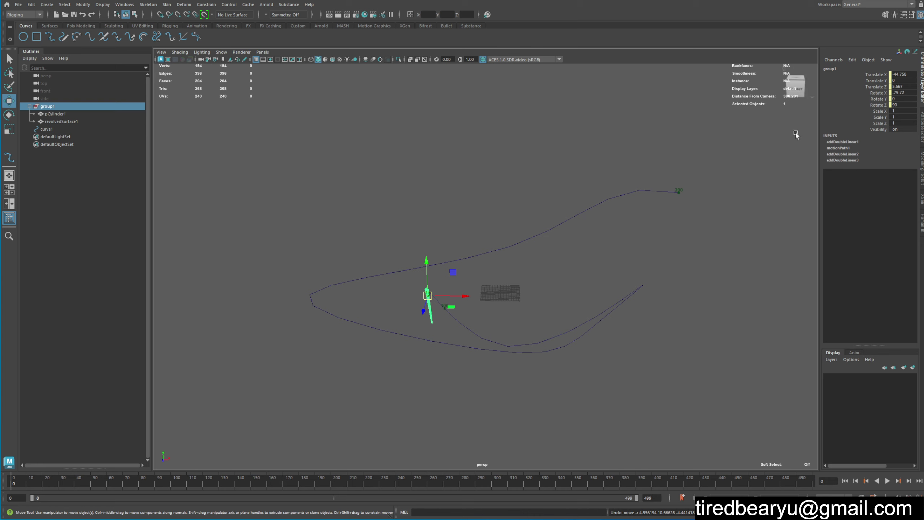
{"action": "left_click", "coordinate": [55, 114]}
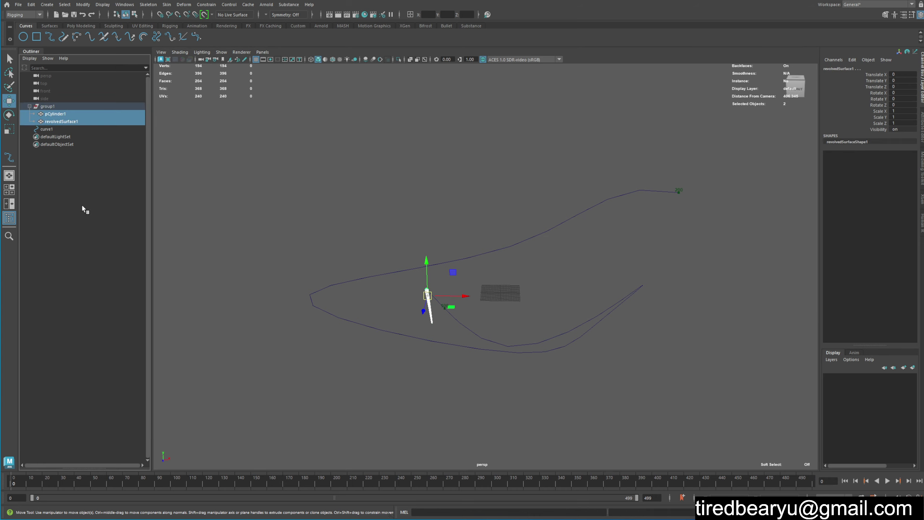
{"action": "left_click", "coordinate": [65, 114]}
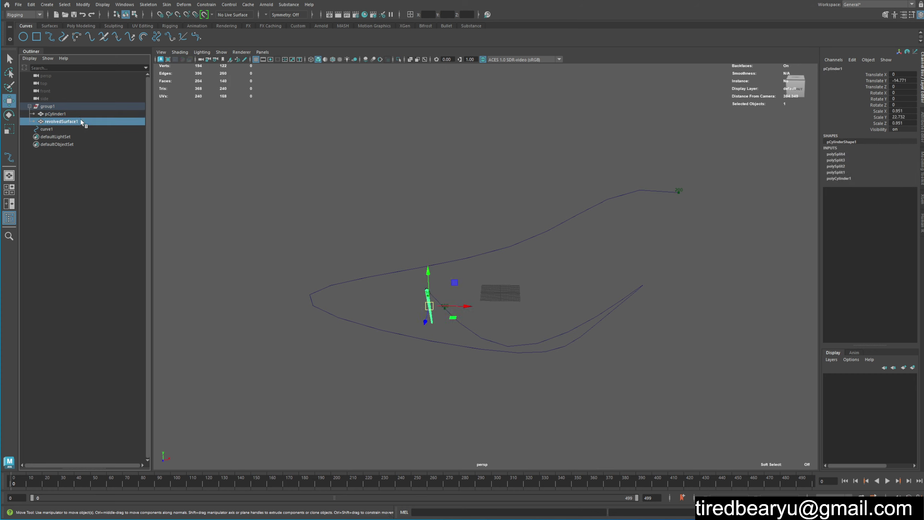
{"action": "left_click", "coordinate": [104, 116], "text": "shift"}
{"action": "key", "text": "ctrl+g"}
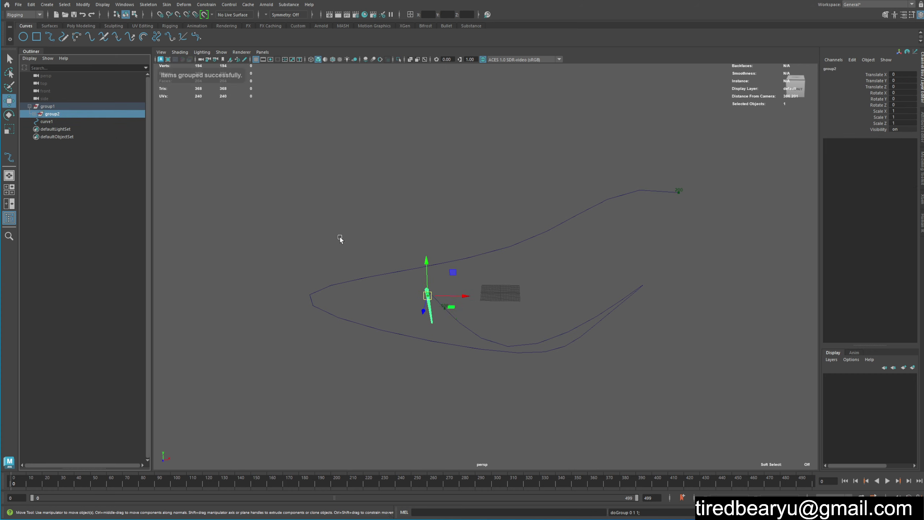
Inspect group2's children, test-move group2, and undo the move.
{"action": "scroll", "coordinate": [489, 343], "scroll_direction": "up", "scroll_amount": 4}
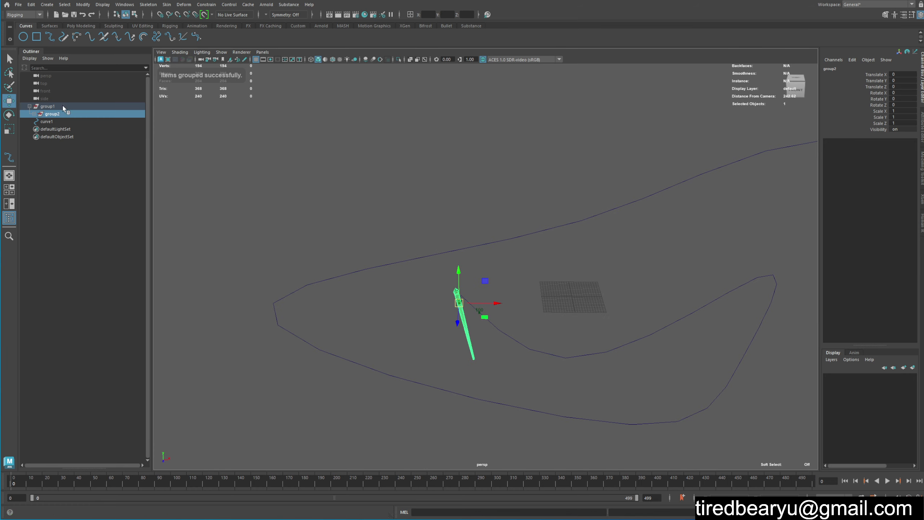
{"action": "left_click", "coordinate": [34, 113]}
{"action": "left_click", "coordinate": [75, 123]}
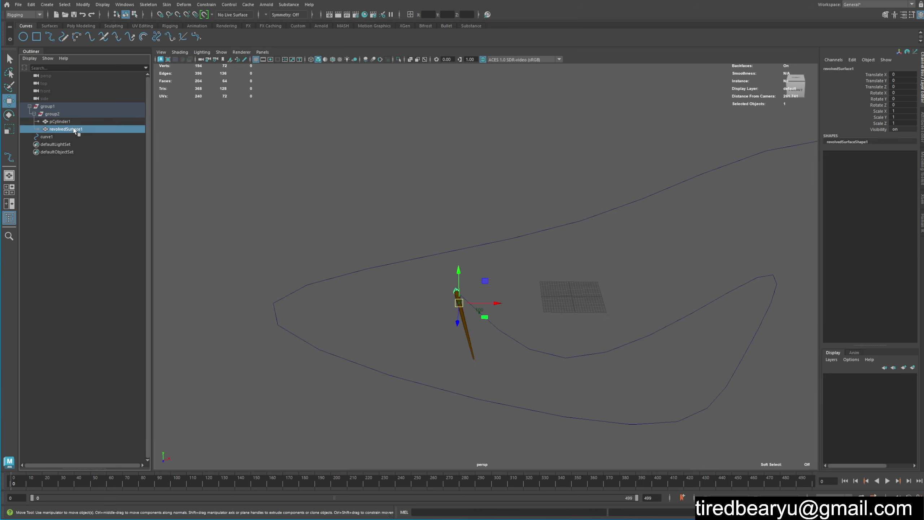
{"action": "left_click", "coordinate": [73, 121]}
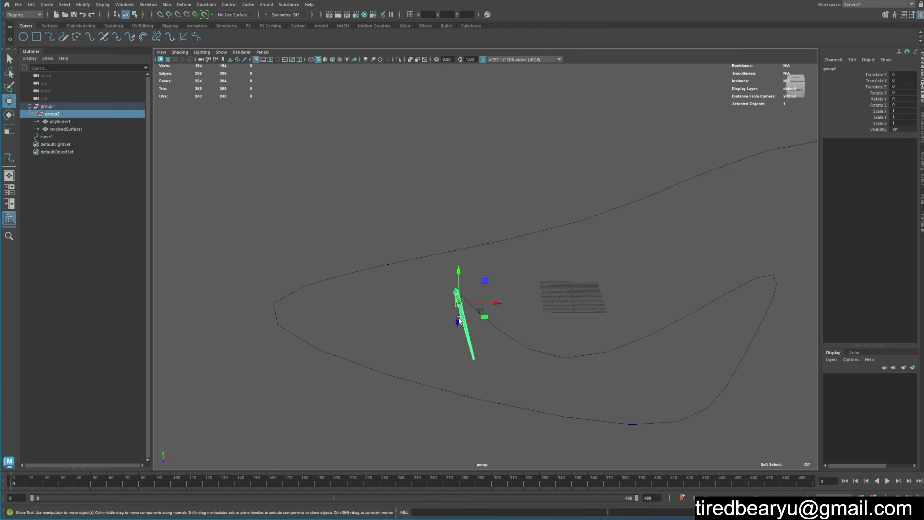
{"action": "left_click_drag", "start_coordinate": [459, 302], "coordinate": [508, 326]}
{"action": "key", "text": "ctrl+z"}
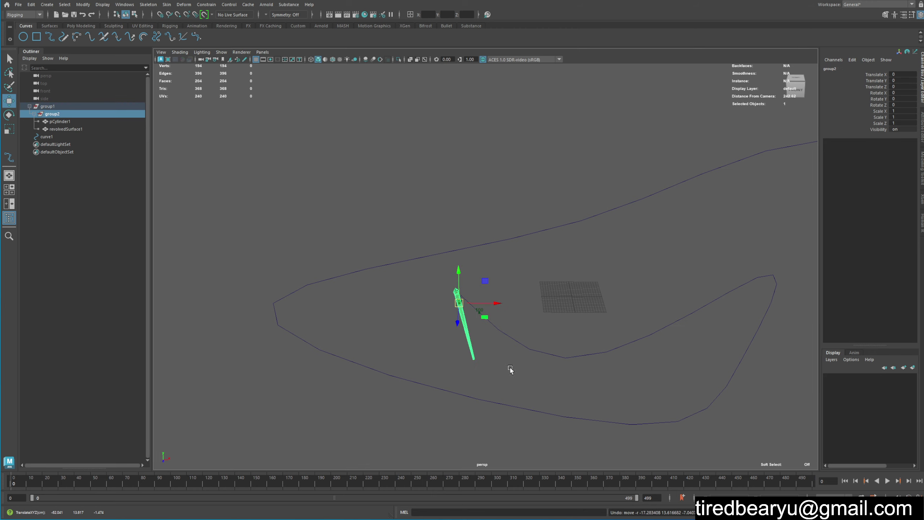
{"action": "left_click_drag", "start_coordinate": [510, 369], "coordinate": [322, 399], "text": "alt"}
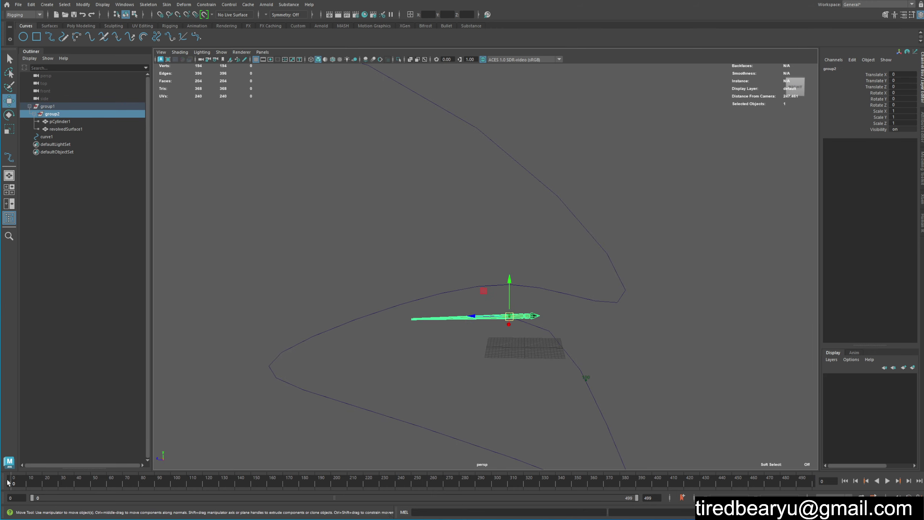
Rotate group2 to about -355.495 on Z and replay the flight from frame 1.
{"action": "key", "text": "alt+v"}
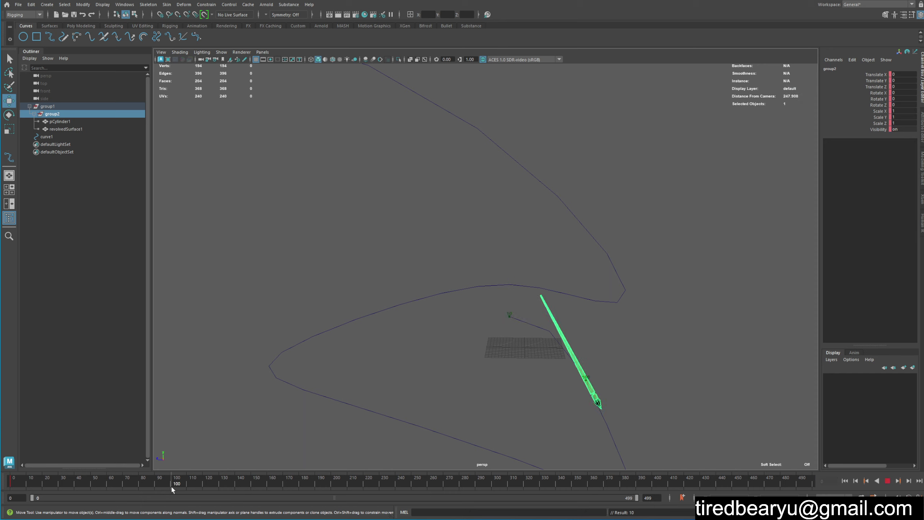
{"action": "key", "text": "alt+v"}
{"action": "key", "text": "e"}
{"action": "left_click_drag", "start_coordinate": [503, 323], "coordinate": [598, 337], "text": "alt"}
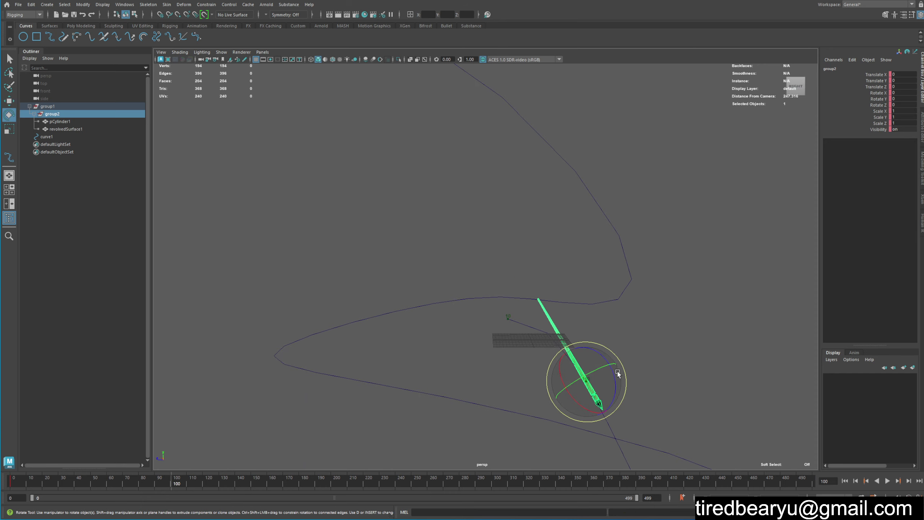
{"action": "mouse_move", "coordinate": [613, 369]}
{"action": "left_mouse_down"}
{"action": "mouse_move", "coordinate": [690, 337]}
{"action": "mouse_move", "coordinate": [696, 360]}
{"action": "left_mouse_up"}
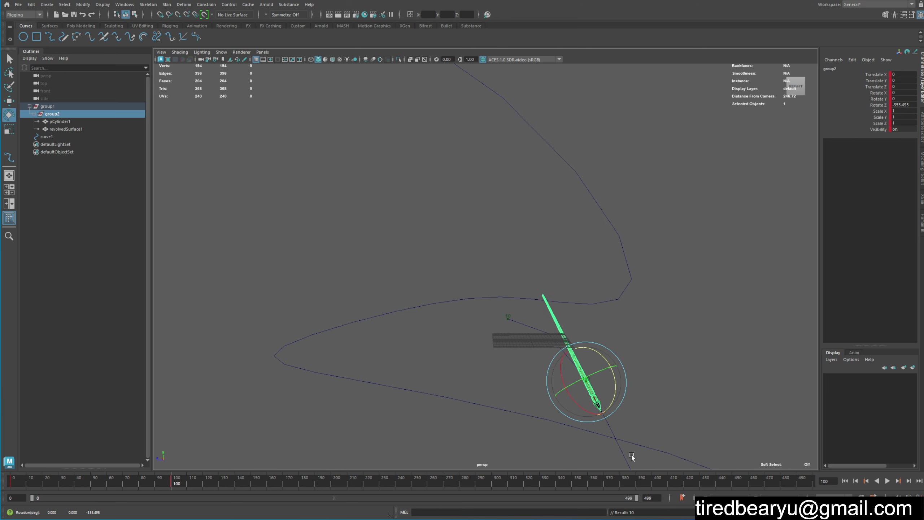
{"action": "key", "text": "q"}
{"action": "left_click", "coordinate": [20, 481]}
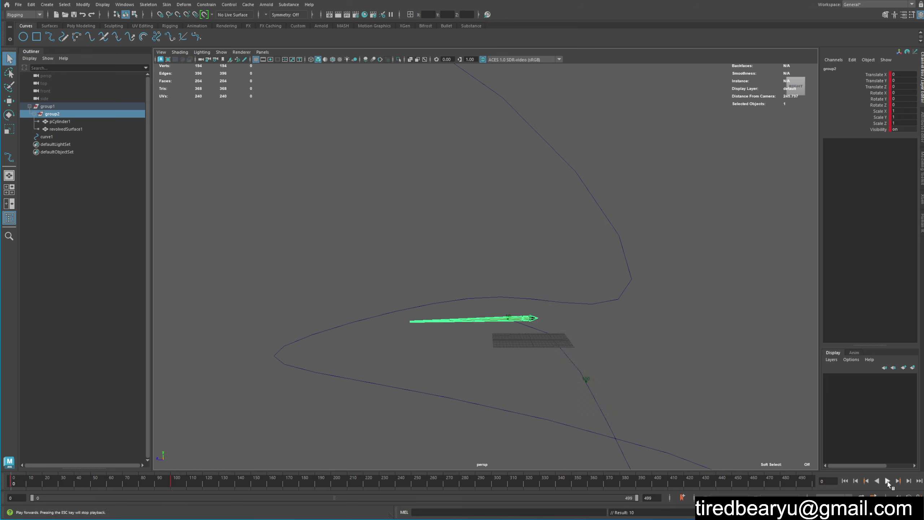
{"action": "left_click", "coordinate": [887, 480]}
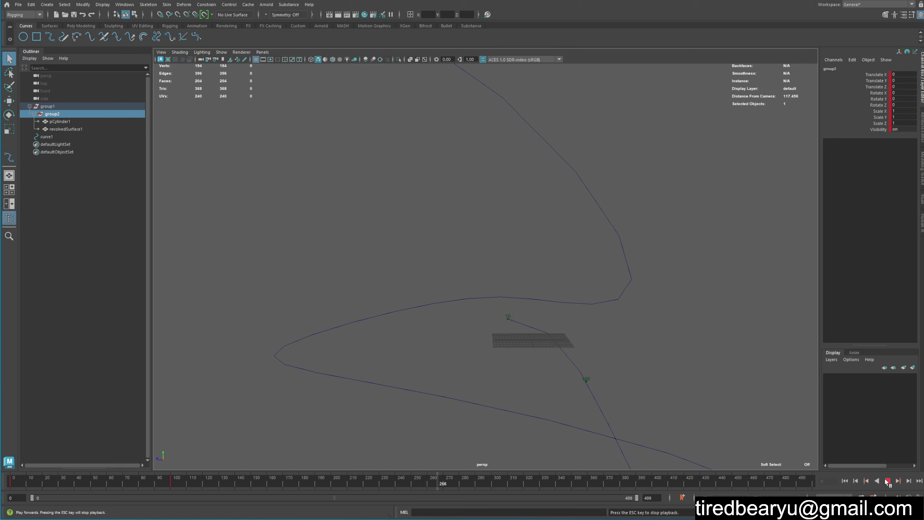
{"action": "mouse_move", "coordinate": [413, 259]}
{"action": "left_mouse_down", "text": "alt"}
{"action": "mouse_move", "coordinate": [474, 287]}
{"action": "mouse_move", "coordinate": [457, 290]}
{"action": "mouse_move", "coordinate": [465, 300]}
{"action": "left_mouse_up", "text": "alt"}
Set the playback speed to Real-time from the time slider menu.
{"action": "key", "text": "Escape"}
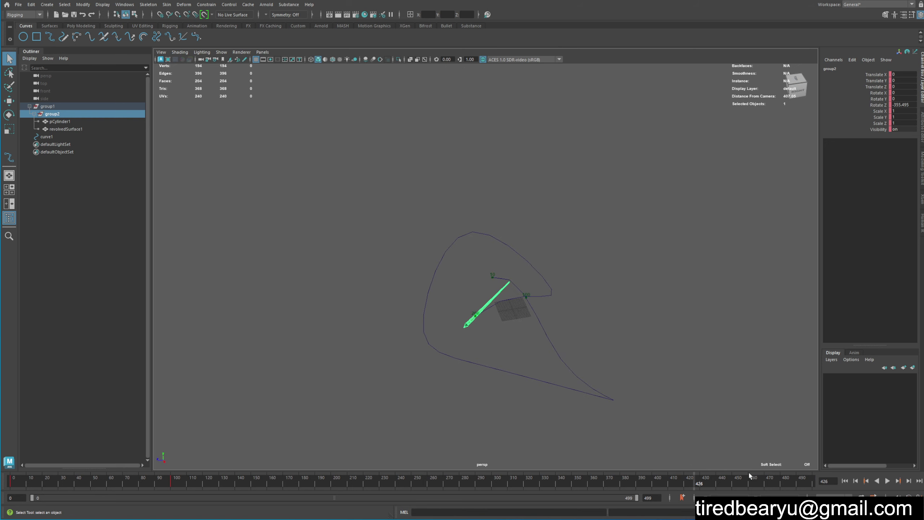
{"action": "right_click", "coordinate": [737, 478]}
{"action": "mouse_move", "coordinate": [765, 413]}
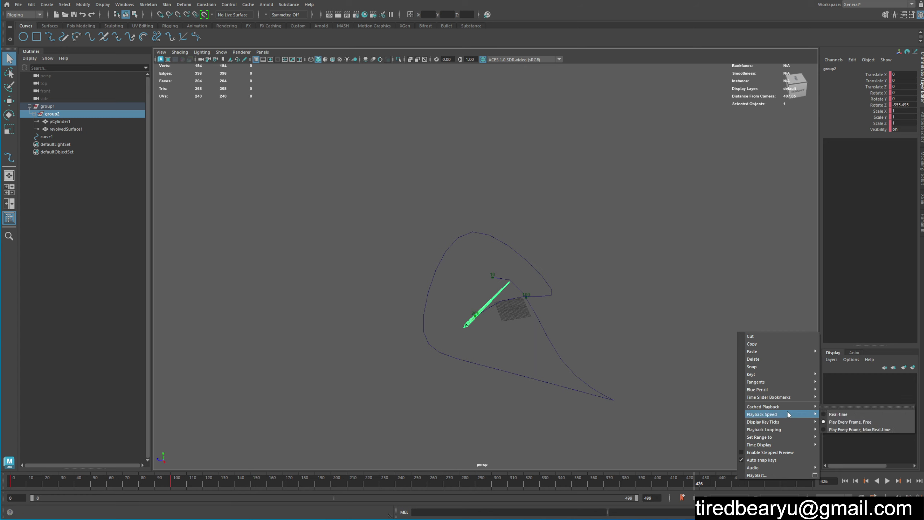
{"action": "left_click", "coordinate": [834, 419]}
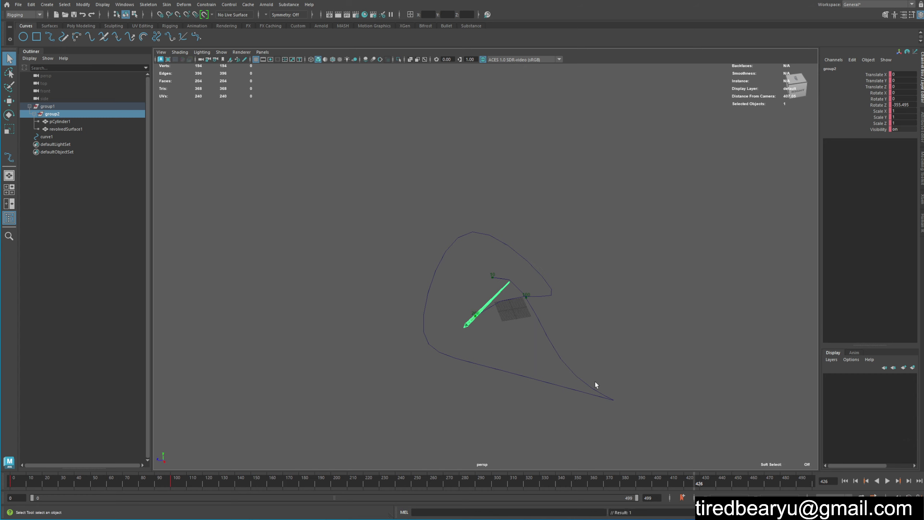
{"action": "left_click_drag", "start_coordinate": [598, 383], "coordinate": [818, 424], "text": "alt"}
Play the flight while orbiting around the path, then stop and rewind to the start.
{"action": "left_click", "coordinate": [887, 480]}
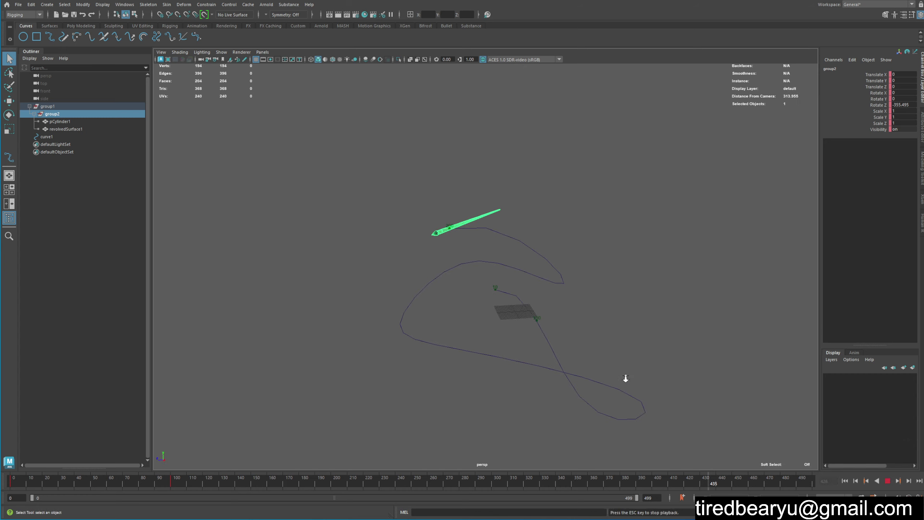
{"action": "right_click_drag", "start_coordinate": [622, 378], "coordinate": [688, 398], "text": "alt"}
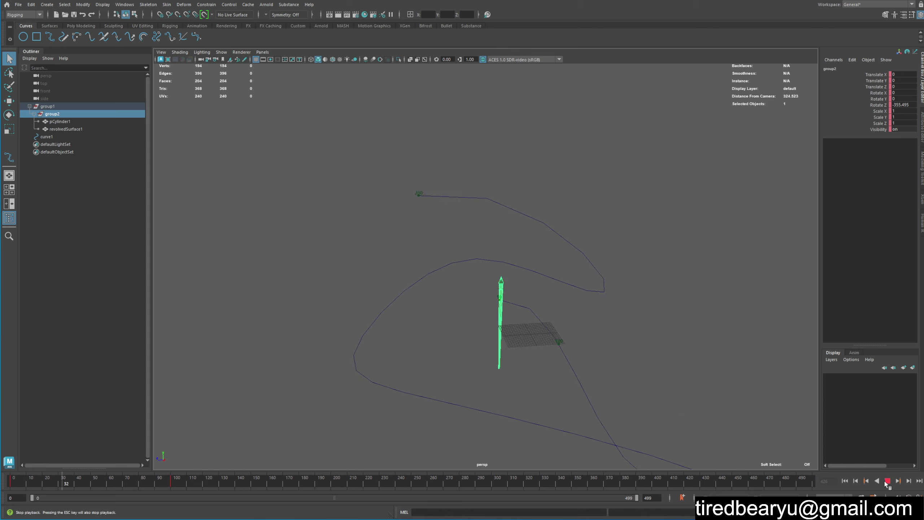
{"action": "left_click_drag", "start_coordinate": [825, 378], "coordinate": [648, 365], "text": "alt"}
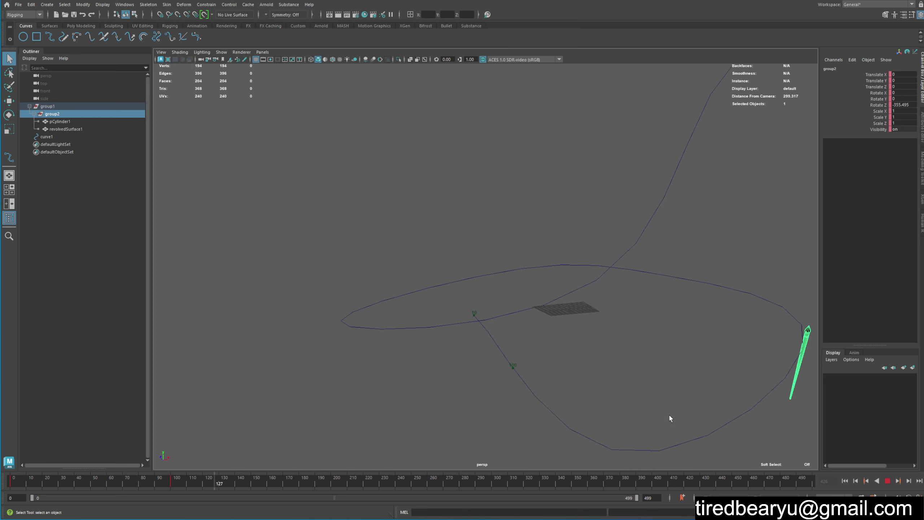
{"action": "right_click_drag", "start_coordinate": [627, 351], "coordinate": [482, 332], "text": "alt"}
{"action": "left_click_drag", "start_coordinate": [483, 331], "coordinate": [404, 459], "text": "alt"}
{"action": "key", "text": "Escape"}
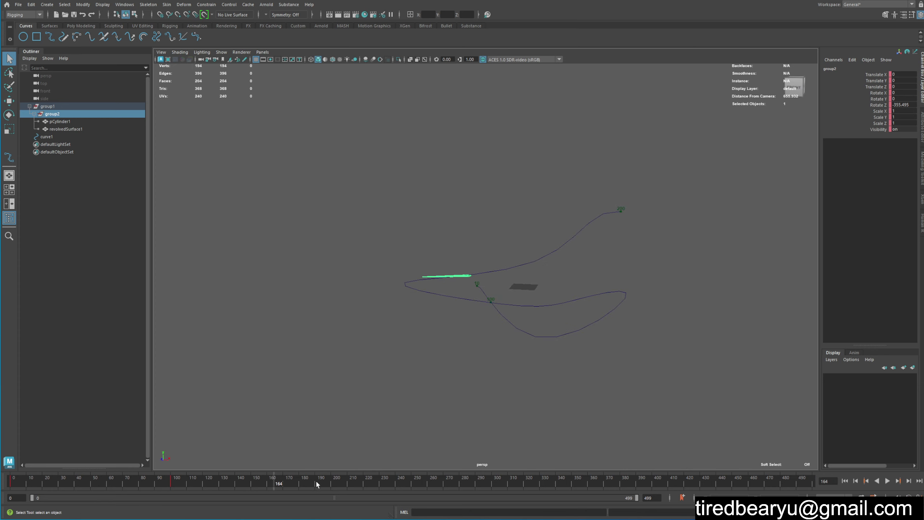
{"action": "key", "text": "alt+v"}
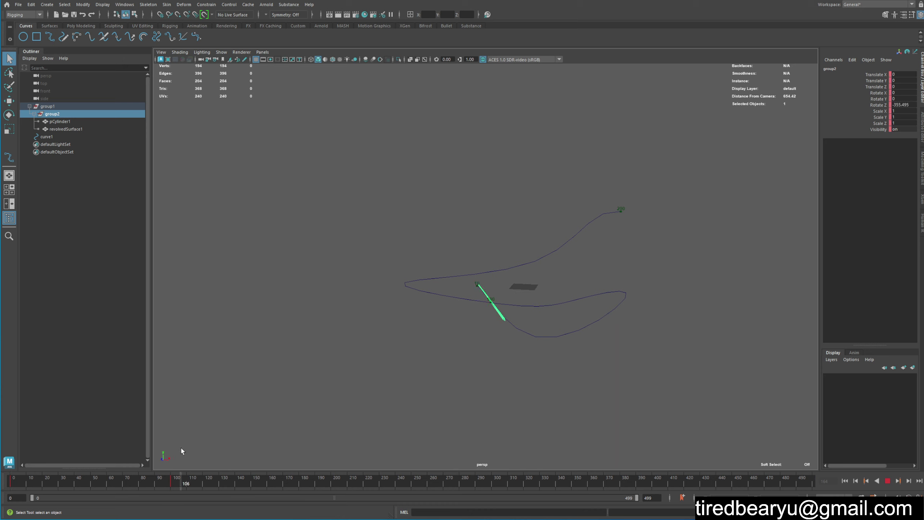
{"action": "key", "text": "alt+shift+v"}
{"action": "key", "text": "Escape"}
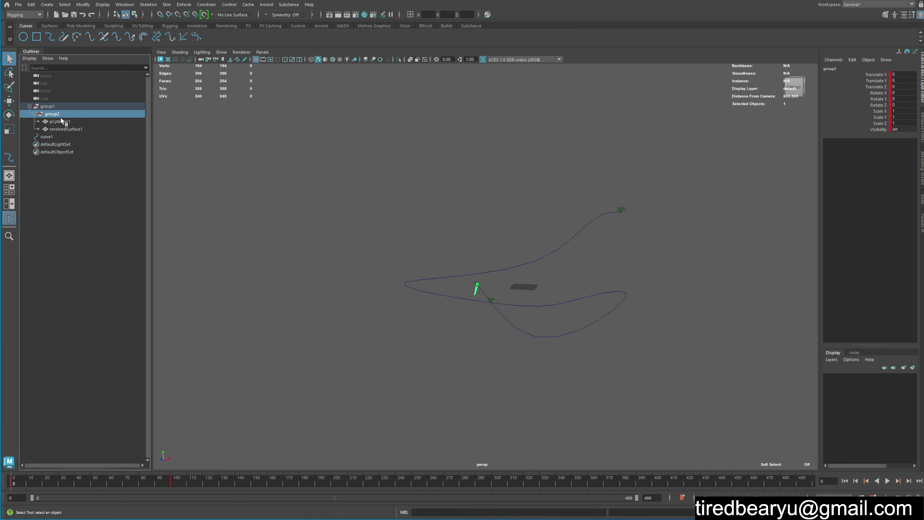
Nudge group2 slightly upward at frame 56 and set a key there.
{"action": "left_click_drag", "start_coordinate": [73, 480], "coordinate": [101, 480]}
{"action": "key", "text": "w"}
{"action": "middle_click_drag", "start_coordinate": [602, 388], "coordinate": [560, 248]}
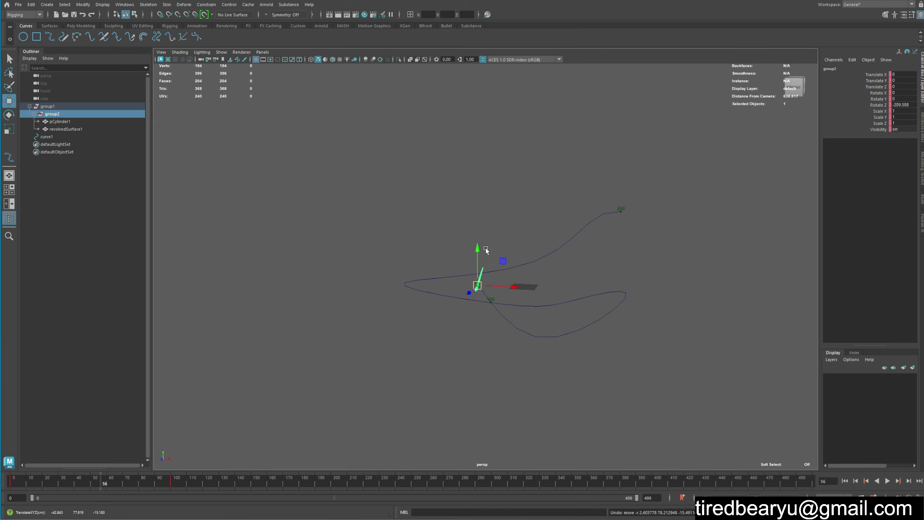
{"action": "key", "text": "s"}
Play the animation to check the new frame-56 key.
{"action": "left_click", "coordinate": [66, 481]}
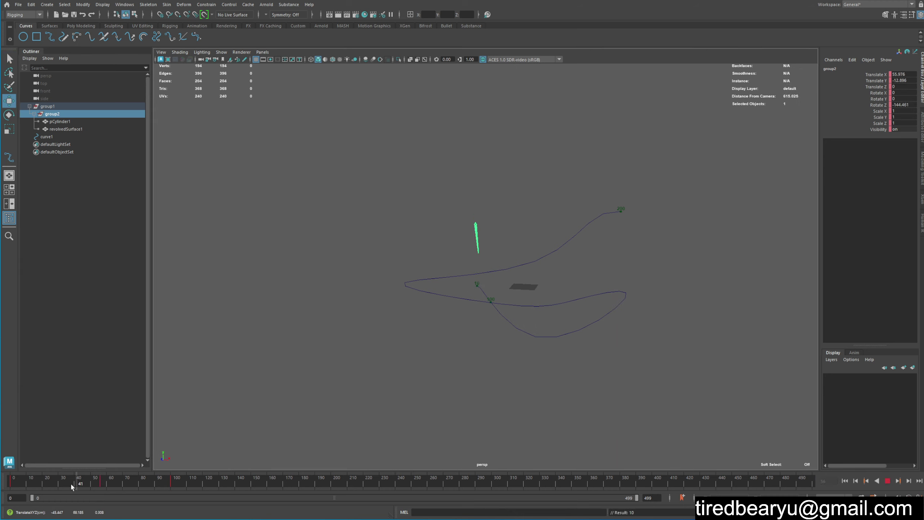
{"action": "key", "text": "alt+v"}
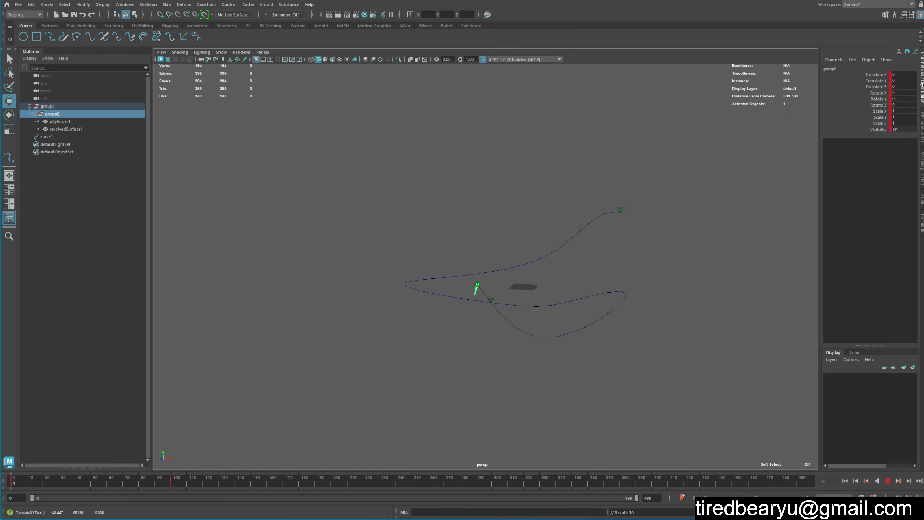
{"action": "key", "text": "alt+v"}
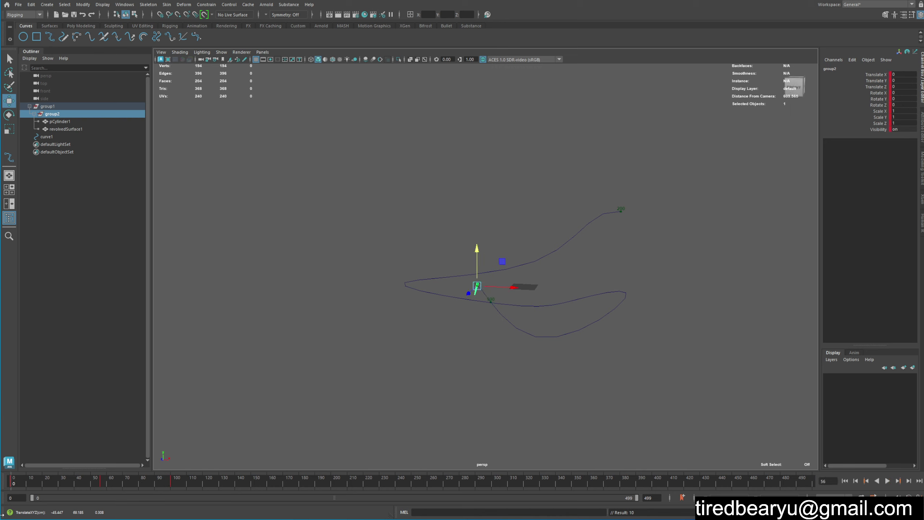
{"action": "scroll", "coordinate": [618, 316], "scroll_direction": "up", "scroll_amount": 3}
{"action": "scroll", "coordinate": [618, 320], "scroll_direction": "up", "scroll_amount": 2}
Select the rocket cylinder and inspect its vertices in component mode.
{"action": "key", "text": "q"}
{"action": "left_click", "coordinate": [616, 329]}
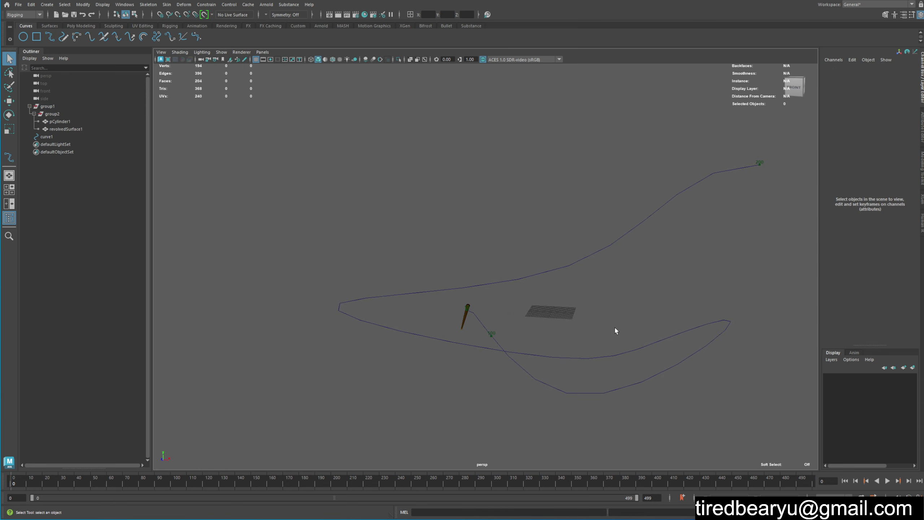
{"action": "left_click_drag", "start_coordinate": [615, 329], "coordinate": [491, 340], "text": "alt"}
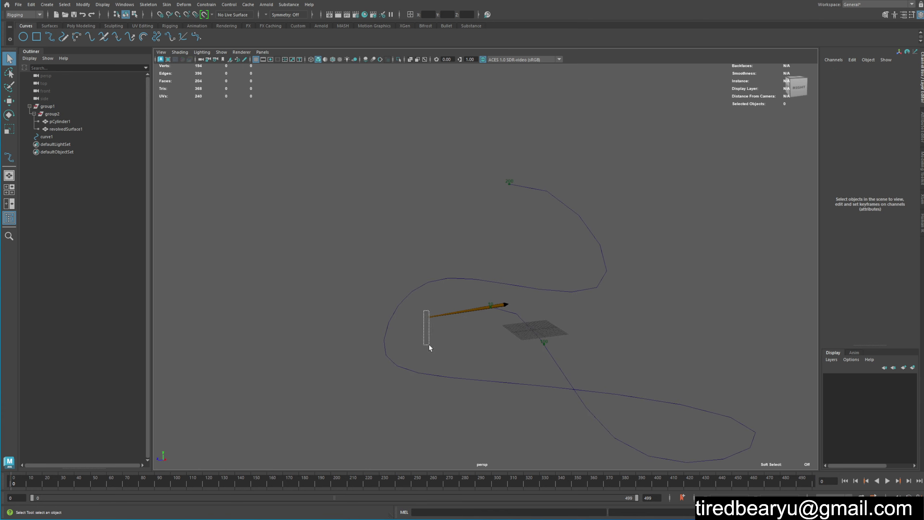
{"action": "left_click_drag", "start_coordinate": [423, 310], "coordinate": [429, 345]}
{"action": "right_click_drag", "start_coordinate": [455, 311], "coordinate": [411, 303]}
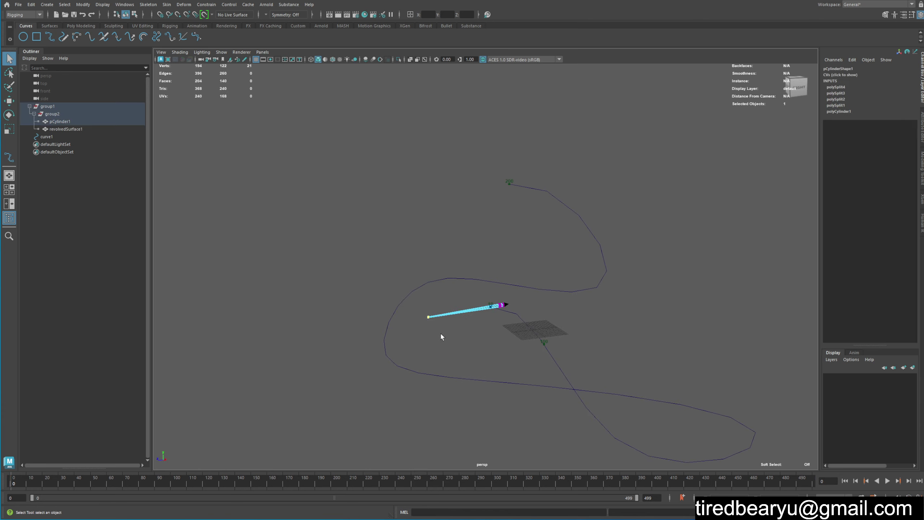
{"action": "key", "text": "w"}
Deselect the cylinder and bring up the Poly Modeling shelf.
{"action": "mouse_move", "coordinate": [621, 237]}
{"action": "left_mouse_down", "text": "alt"}
{"action": "mouse_move", "coordinate": [614, 299]}
{"action": "mouse_move", "coordinate": [648, 276]}
{"action": "left_mouse_up", "text": "alt"}
{"action": "key", "text": "q"}
{"action": "left_click", "coordinate": [648, 276]}
{"action": "left_click", "coordinate": [555, 261]}
{"action": "left_click", "coordinate": [547, 297]}
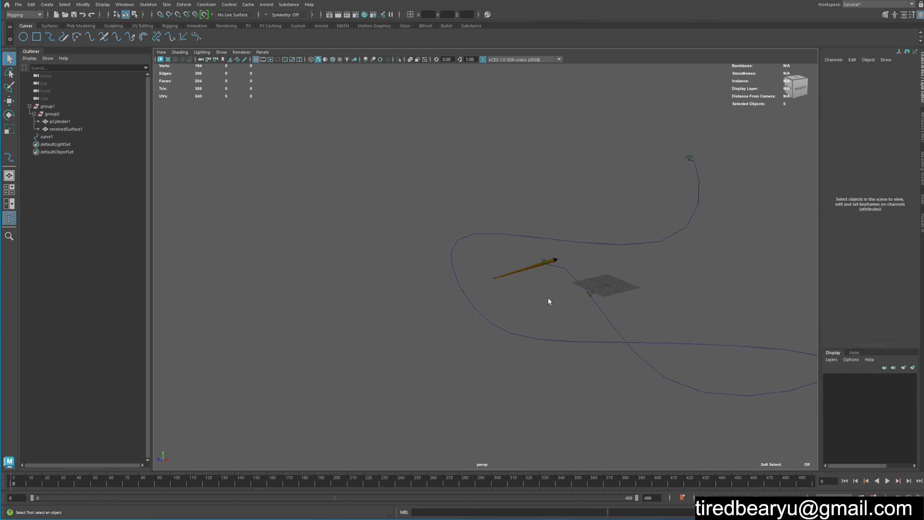
{"action": "mouse_move", "coordinate": [547, 297]}
{"action": "left_mouse_down", "text": "alt"}
{"action": "mouse_move", "coordinate": [633, 302]}
{"action": "mouse_move", "coordinate": [516, 302]}
{"action": "left_mouse_up", "text": "alt"}
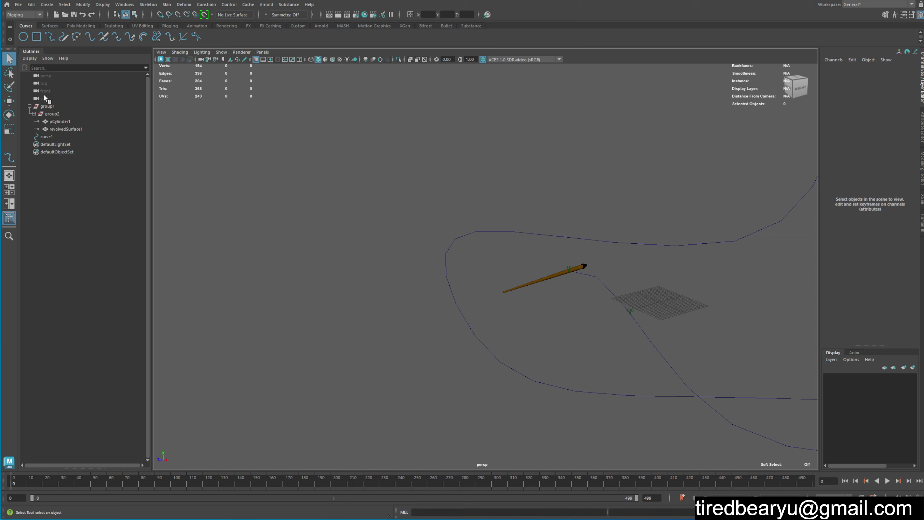
{"action": "left_click", "coordinate": [83, 26]}
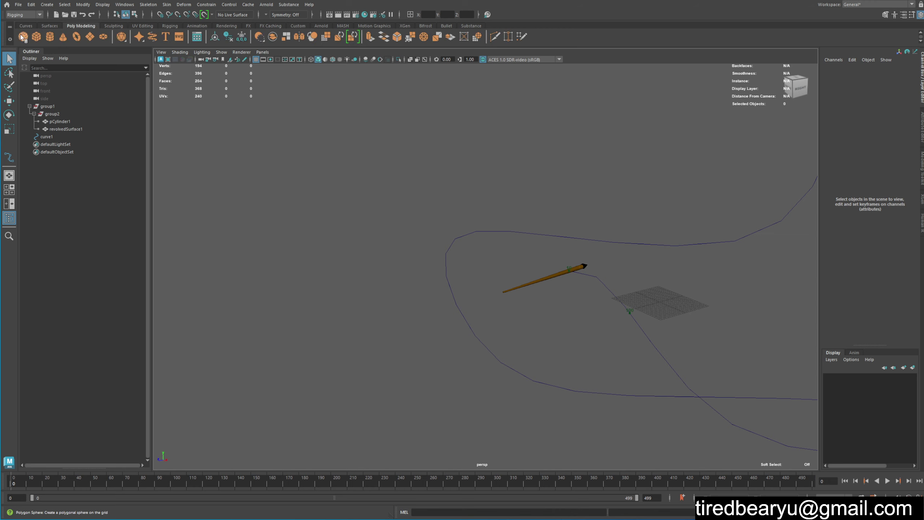
Create a polygon sphere and move it to the rocket's tail end.
{"action": "left_click", "coordinate": [23, 36]}
{"action": "middle_click_drag", "start_coordinate": [538, 299], "coordinate": [484, 289]}
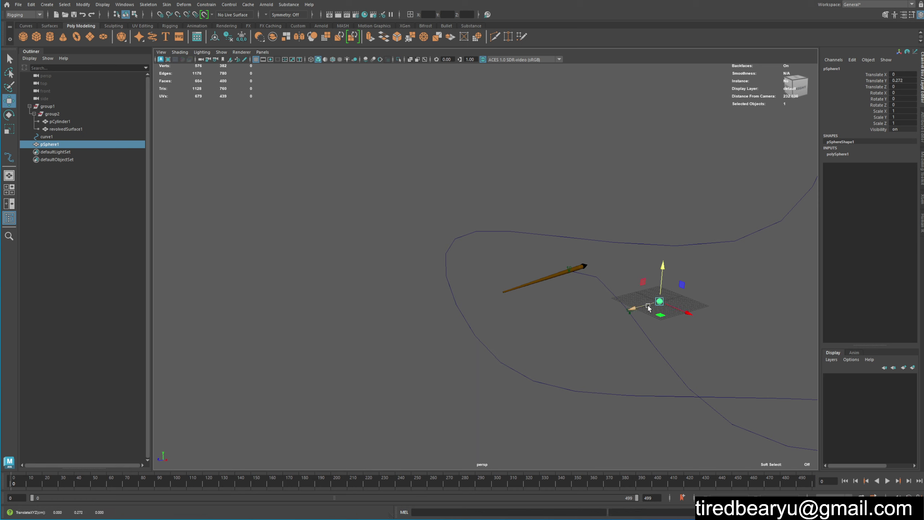
{"action": "mouse_move", "coordinate": [659, 301]}
{"action": "left_mouse_down"}
{"action": "mouse_move", "coordinate": [505, 292]}
{"action": "mouse_move", "coordinate": [519, 299]}
{"action": "left_mouse_up"}
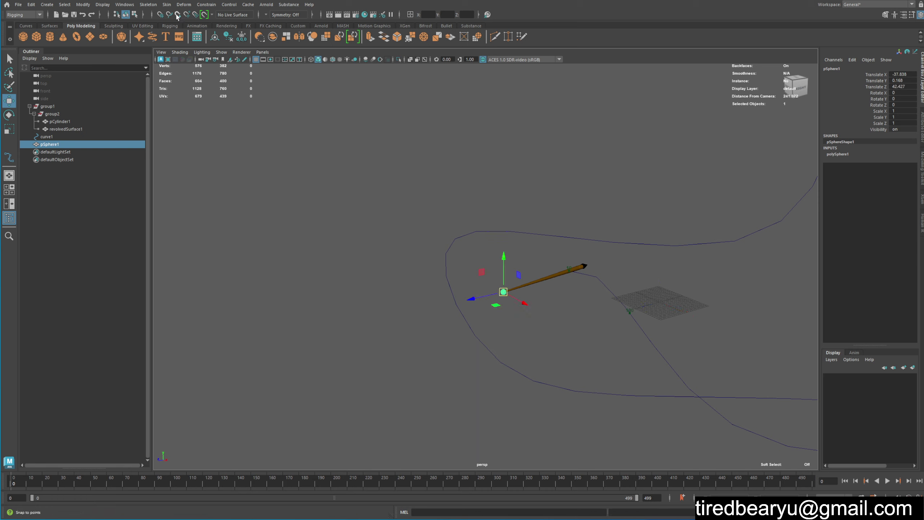
{"action": "left_click_drag", "start_coordinate": [398, 140], "coordinate": [701, 268], "text": "alt"}
{"action": "key", "text": "f"}
{"action": "left_click_drag", "start_coordinate": [552, 345], "coordinate": [647, 365], "text": "alt"}
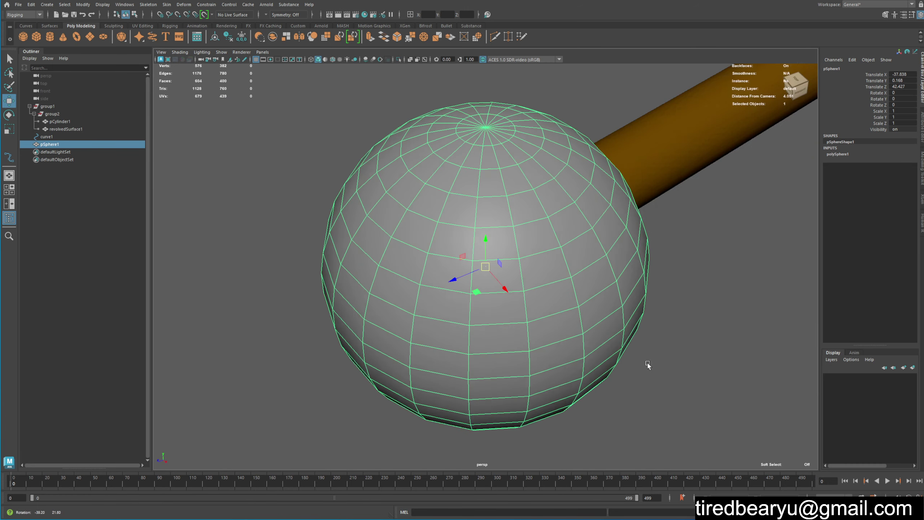
Scale the sphere down to 0.248 and seat it against the cylinder's end.
{"action": "key", "text": "r"}
{"action": "middle_click_drag", "start_coordinate": [672, 315], "coordinate": [485, 320]}
{"action": "key", "text": "w"}
{"action": "left_click_drag", "start_coordinate": [480, 320], "coordinate": [592, 305], "text": "alt"}
{"action": "mouse_move", "coordinate": [592, 305]}
{"action": "middle_mouse_down"}
{"action": "mouse_move", "coordinate": [578, 324]}
{"action": "mouse_move", "coordinate": [598, 316]}
{"action": "middle_mouse_up"}
{"action": "left_click_drag", "start_coordinate": [598, 315], "coordinate": [525, 316], "text": "alt"}
{"action": "middle_click_drag", "start_coordinate": [580, 324], "coordinate": [605, 334]}
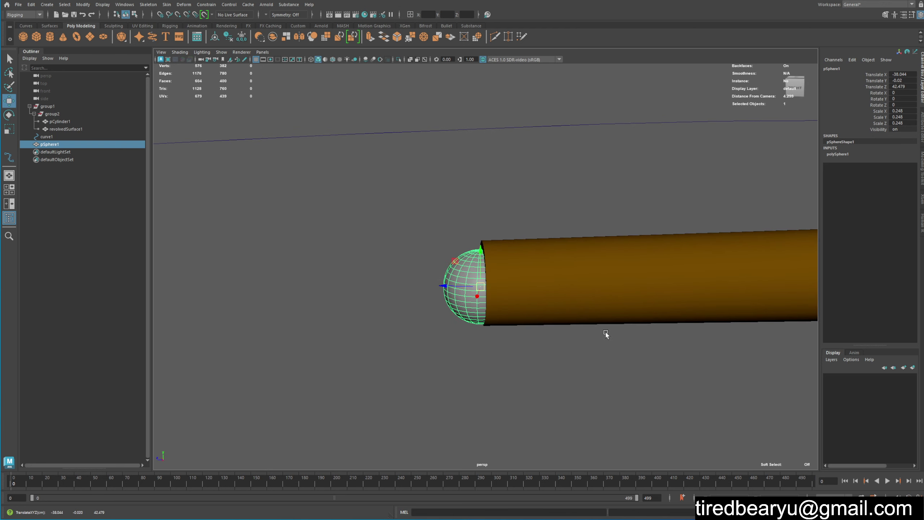
{"action": "scroll", "coordinate": [606, 334], "scroll_direction": "down", "scroll_amount": 10}
{"action": "scroll", "coordinate": [369, 270], "scroll_direction": "down", "scroll_amount": 3}
{"action": "scroll", "coordinate": [204, 237], "scroll_direction": "down", "scroll_amount": 5}
{"action": "key", "text": "q"}
Parent-constrain pSphere1 to pCylinder1, selecting cylinder then sphere.
{"action": "scroll", "coordinate": [429, 258], "scroll_direction": "down", "scroll_amount": 5}
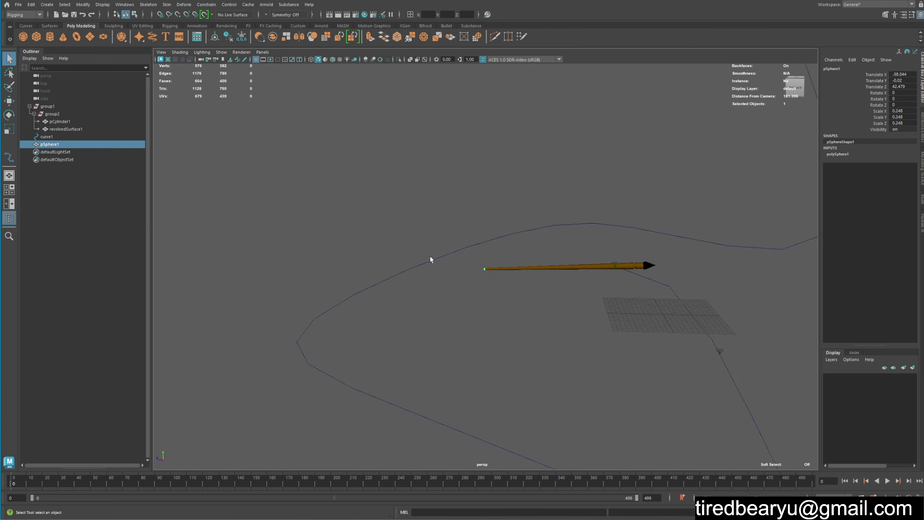
{"action": "mouse_move", "coordinate": [429, 260]}
{"action": "left_mouse_down", "text": "alt"}
{"action": "mouse_move", "coordinate": [514, 273]}
{"action": "mouse_move", "coordinate": [484, 282]}
{"action": "left_mouse_up", "text": "alt"}
{"action": "mouse_move", "coordinate": [484, 283]}
{"action": "right_mouse_down", "text": "alt"}
{"action": "mouse_move", "coordinate": [520, 287]}
{"action": "mouse_move", "coordinate": [590, 270]}
{"action": "right_mouse_up", "text": "alt"}
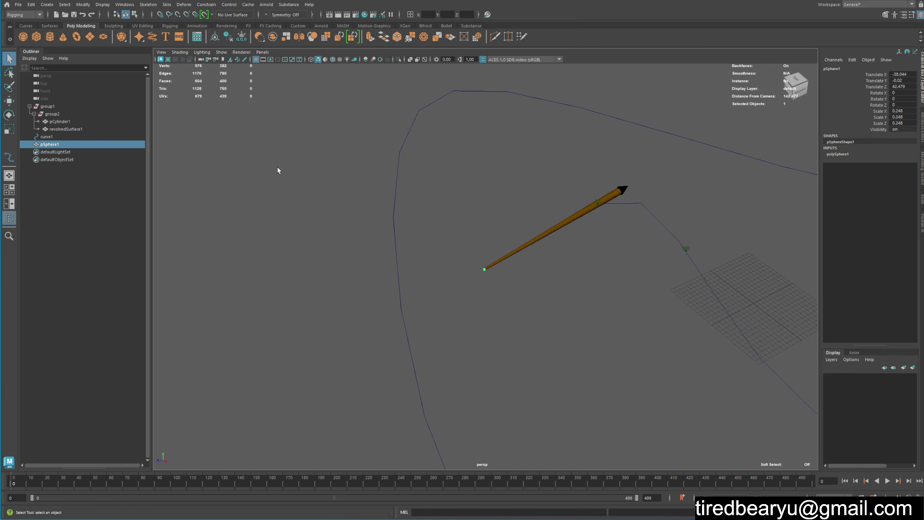
{"action": "left_click", "coordinate": [68, 122], "text": "ctrl"}
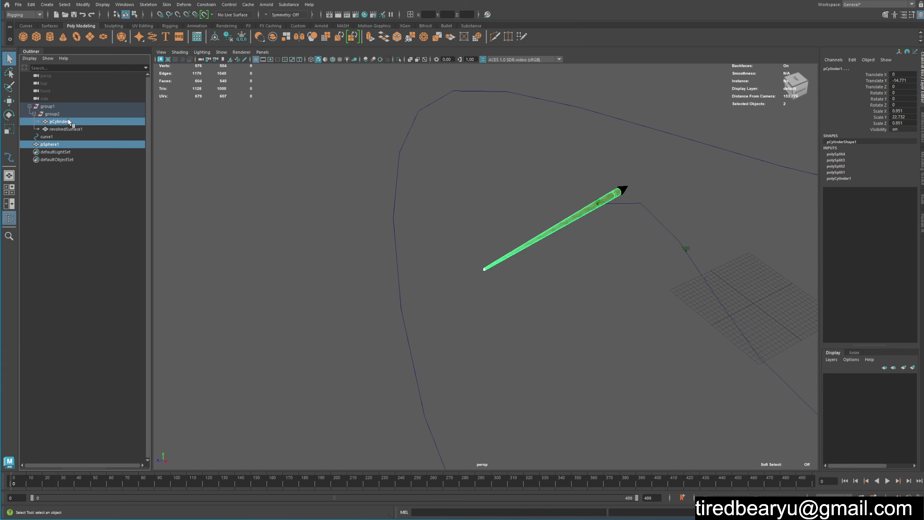
{"action": "left_click", "coordinate": [68, 122]}
{"action": "left_click", "coordinate": [60, 145], "text": "ctrl"}
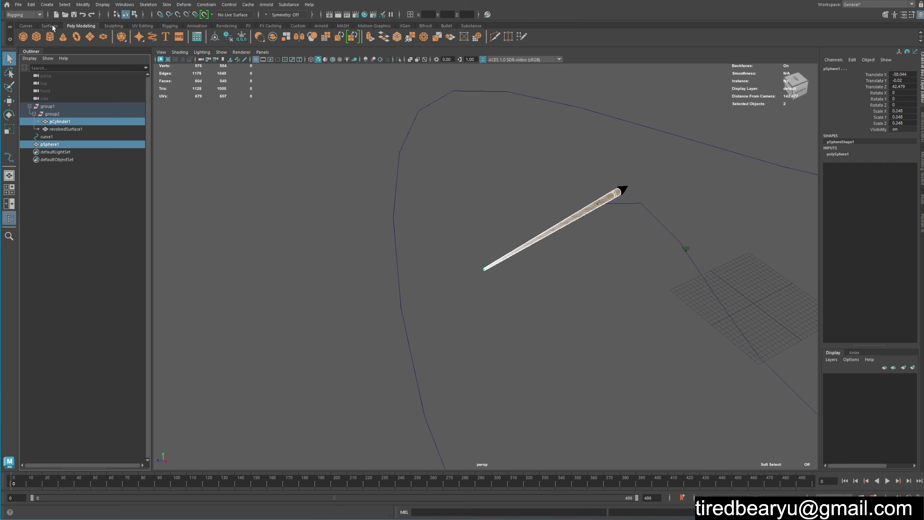
{"action": "left_click", "coordinate": [213, 5]}
{"action": "left_click", "coordinate": [223, 26]}
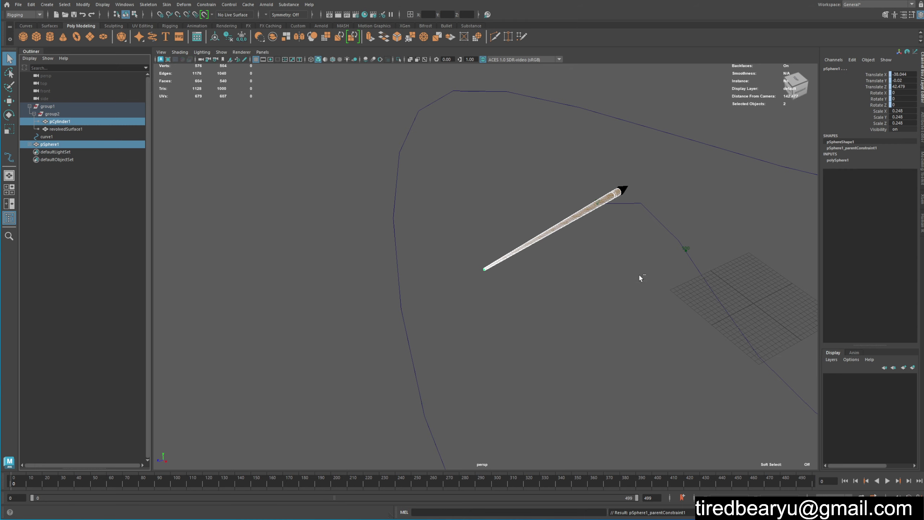
{"action": "left_click", "coordinate": [68, 145]}
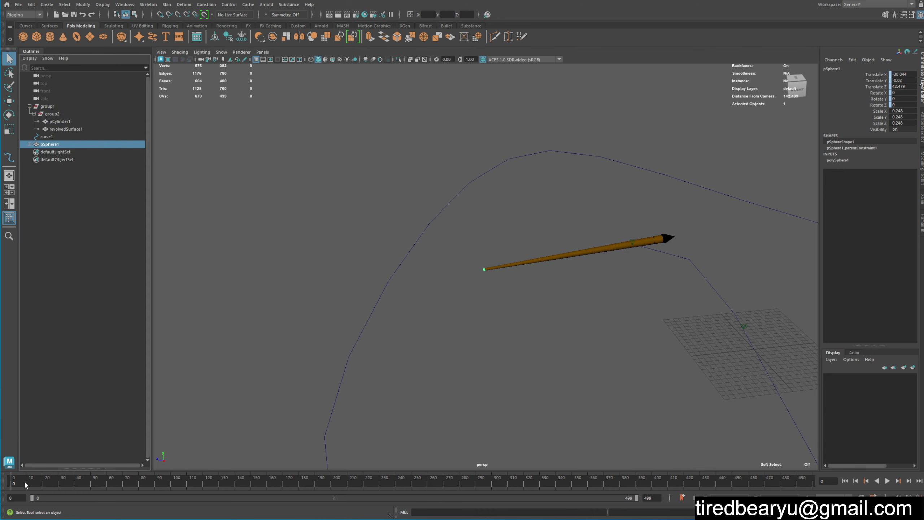
Scrub the timeline to check the rocket's flight along curve1.
{"action": "mouse_move", "coordinate": [24, 481]}
{"action": "left_mouse_down"}
{"action": "mouse_move", "coordinate": [59, 488]}
{"action": "mouse_move", "coordinate": [16, 487]}
{"action": "mouse_move", "coordinate": [172, 504]}
{"action": "mouse_move", "coordinate": [1, 459]}
{"action": "left_mouse_up"}
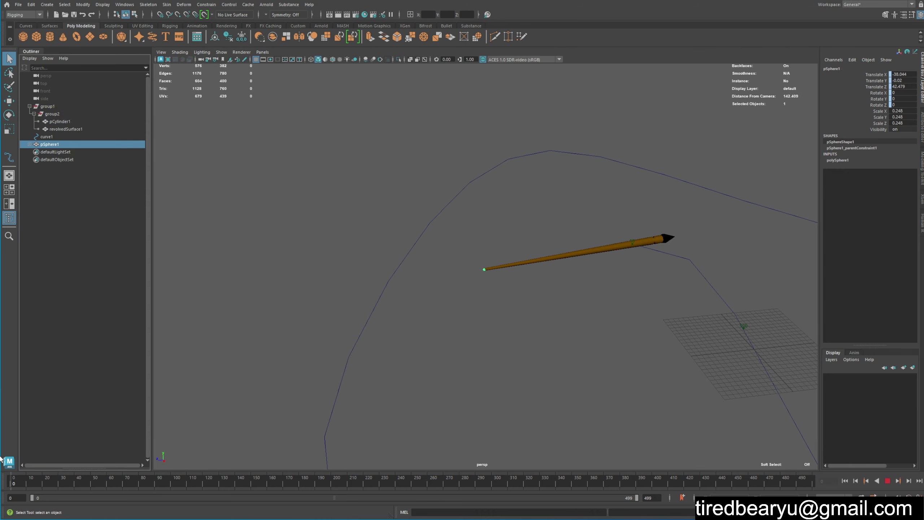
{"action": "mouse_move", "coordinate": [480, 268]}
{"action": "left_mouse_down", "text": "alt"}
{"action": "mouse_move", "coordinate": [548, 284]}
{"action": "mouse_move", "coordinate": [610, 313]}
{"action": "left_mouse_up", "text": "alt"}
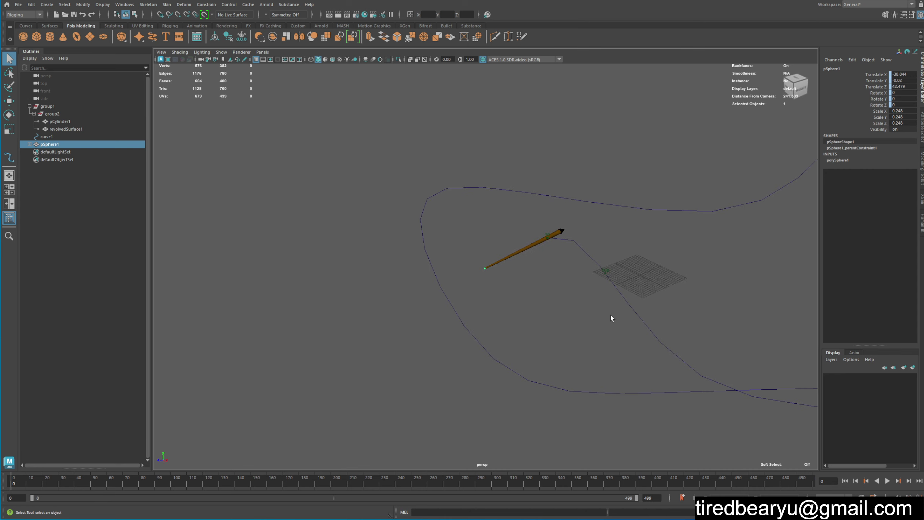
{"action": "left_click", "coordinate": [610, 315]}
Switch the menu set from Rigging to FX and open the Fluids menu.
{"action": "left_click", "coordinate": [31, 14]}
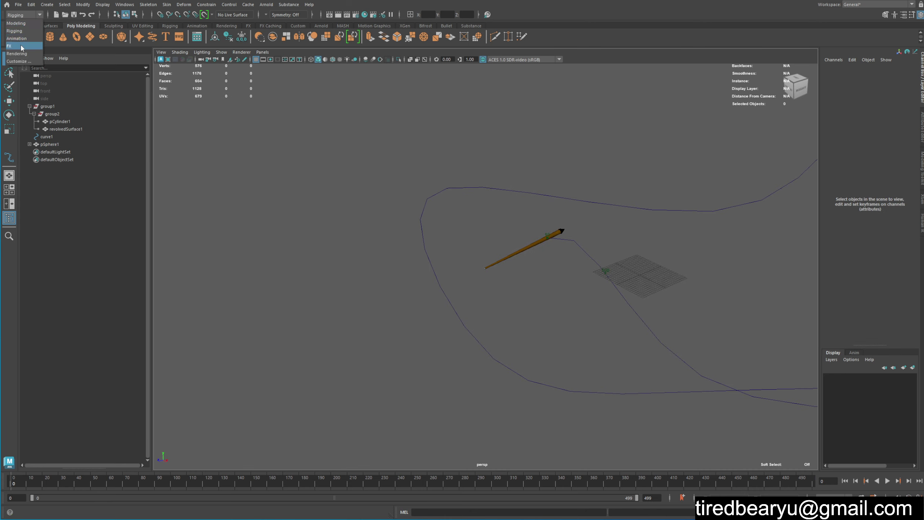
{"action": "left_click", "coordinate": [21, 46]}
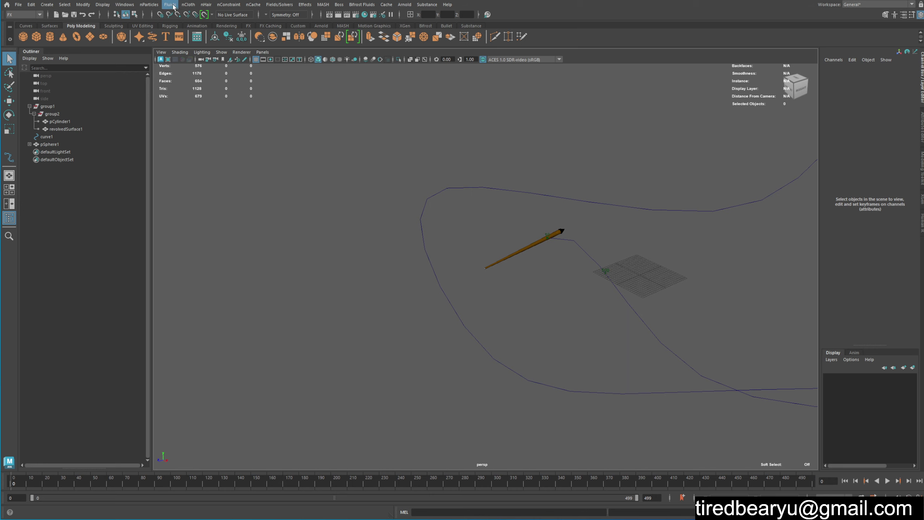
{"action": "left_click", "coordinate": [170, 4]}
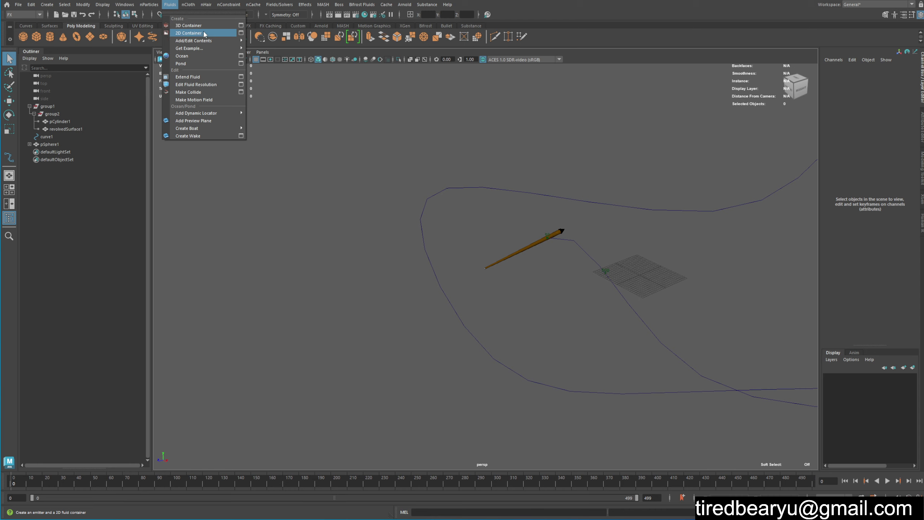
Create a 3D fluid container with emitter, fluid1, near the flight path.
{"action": "left_click", "coordinate": [241, 25]}
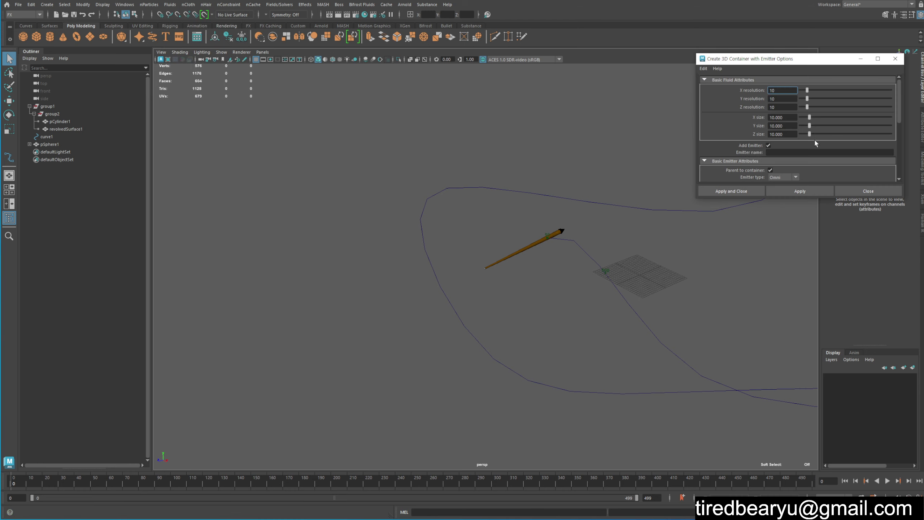
{"action": "scroll", "coordinate": [813, 142], "scroll_direction": "down", "scroll_amount": 2}
{"action": "scroll", "coordinate": [813, 142], "scroll_direction": "down", "scroll_amount": 2}
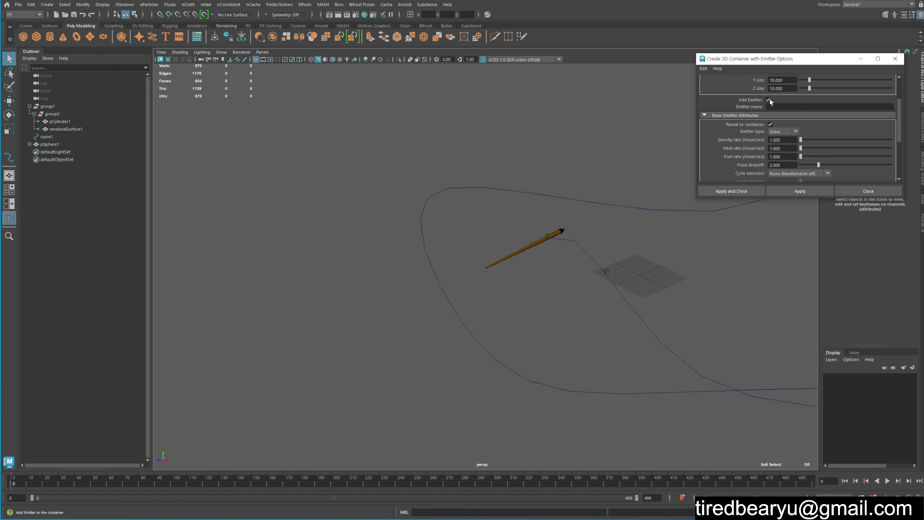
{"action": "scroll", "coordinate": [760, 107], "scroll_direction": "up", "scroll_amount": 3}
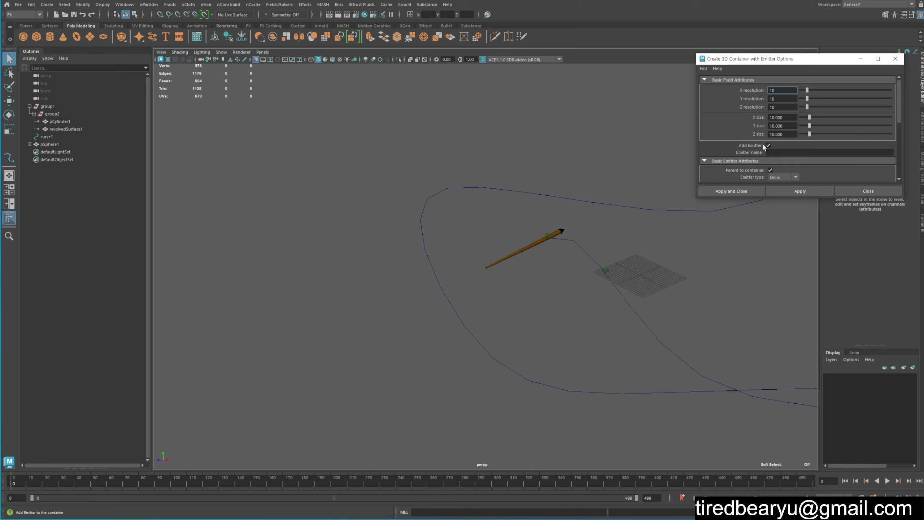
{"action": "left_click", "coordinate": [847, 190]}
{"action": "left_click", "coordinate": [149, 4]}
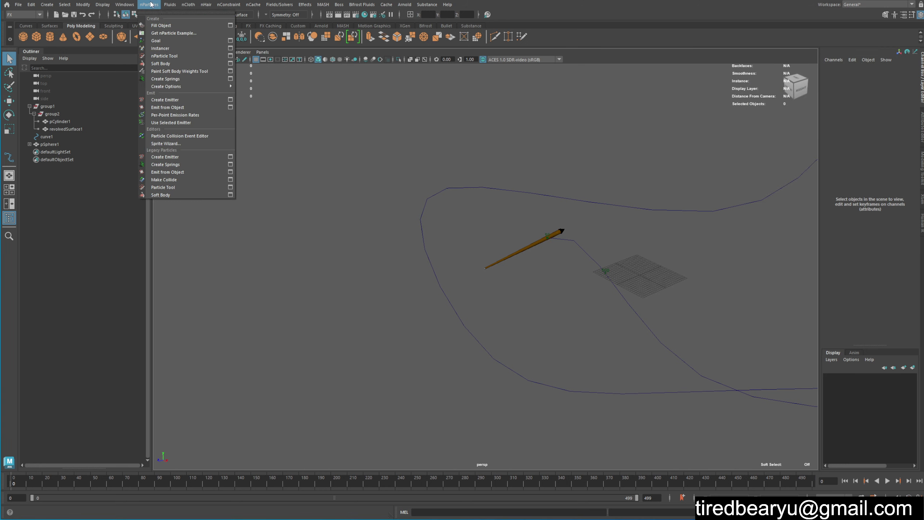
{"action": "mouse_move", "coordinate": [170, 5]}
{"action": "left_click", "coordinate": [191, 26]}
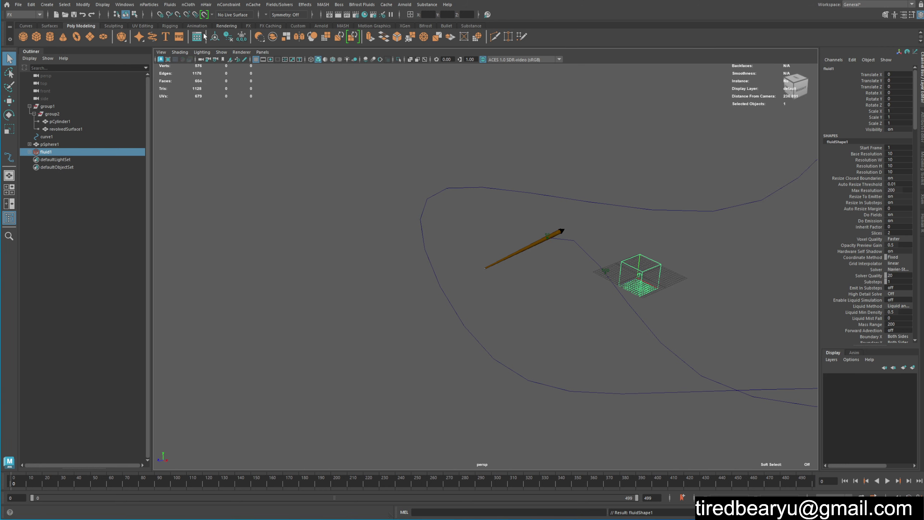
{"action": "left_click_drag", "start_coordinate": [563, 291], "coordinate": [563, 260], "text": "alt"}
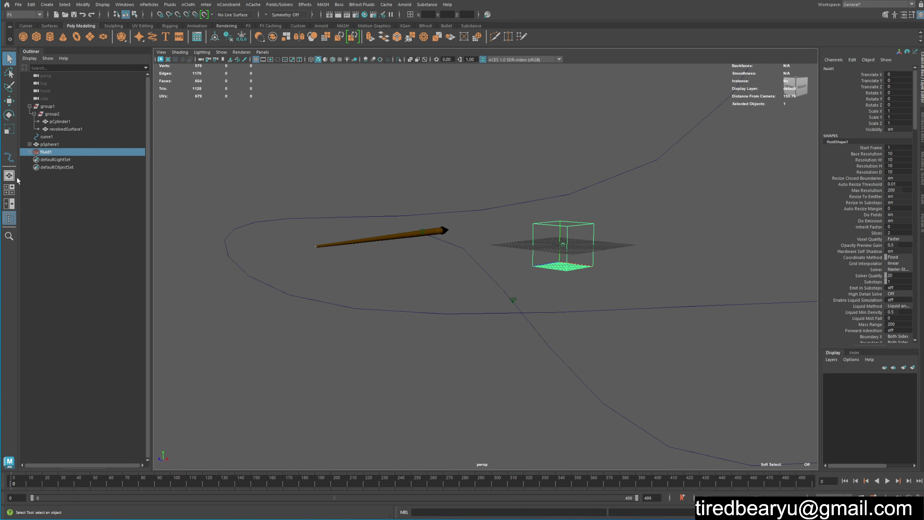
Delete the default fluidEmitter1 under fluid1 in the Outliner.
{"action": "left_click", "coordinate": [30, 144]}
{"action": "left_click_drag", "start_coordinate": [60, 156], "coordinate": [32, 156]}
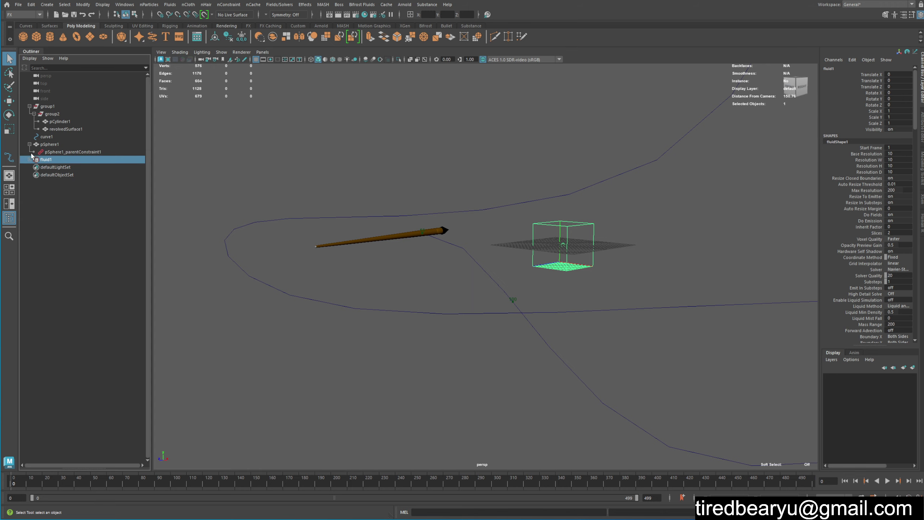
{"action": "left_click", "coordinate": [29, 144]}
{"action": "left_click", "coordinate": [71, 159]}
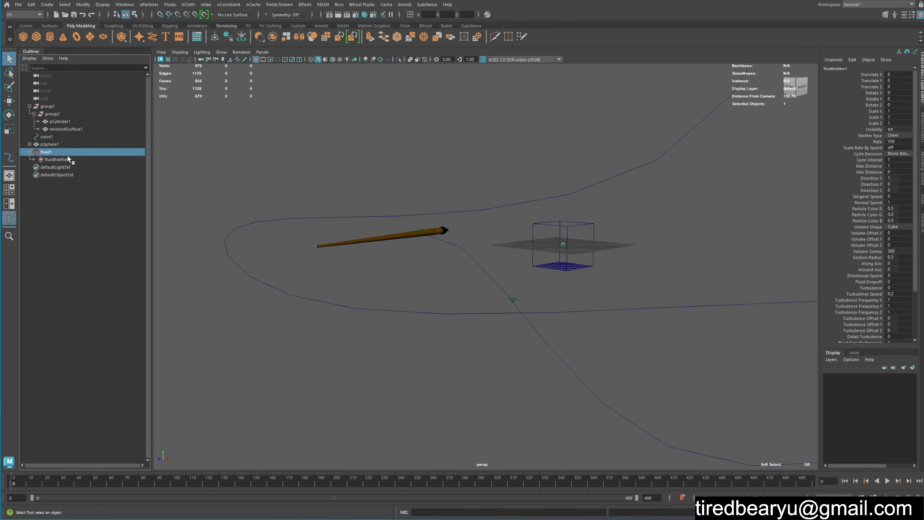
{"action": "left_click", "coordinate": [75, 154]}
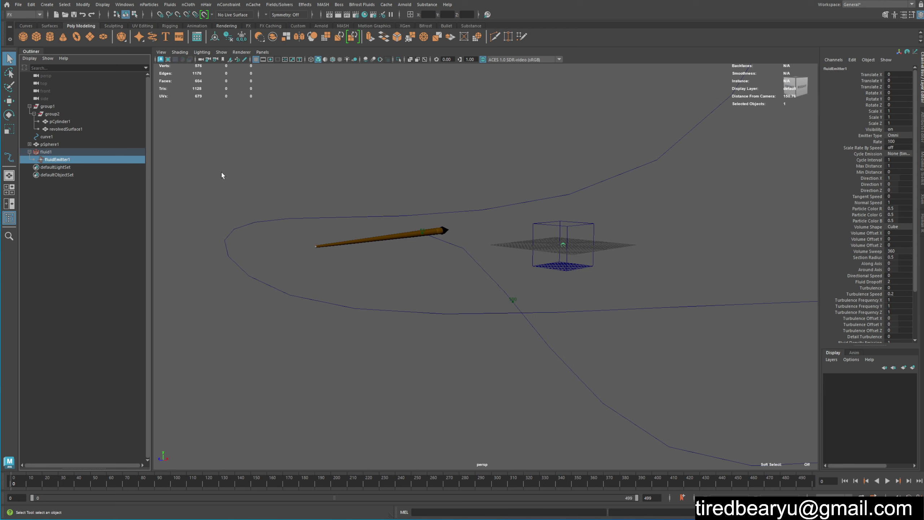
{"action": "key", "text": "Delete"}
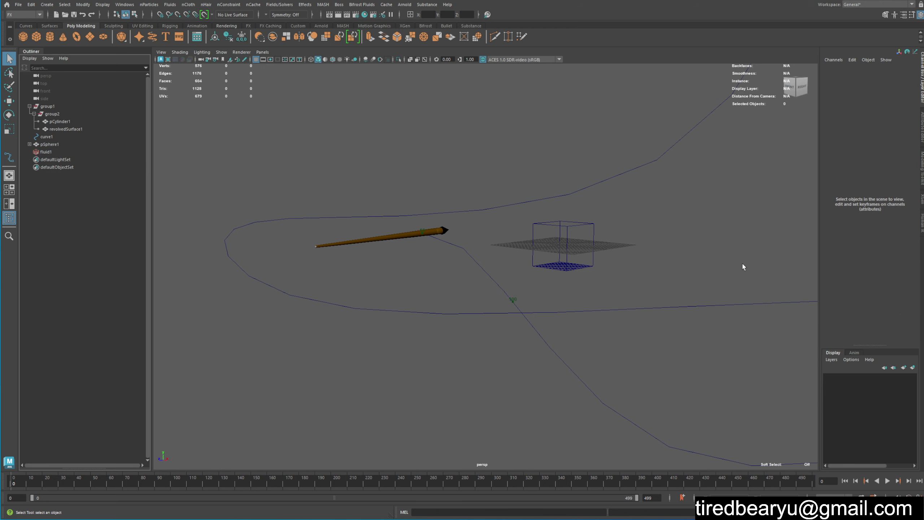
{"action": "left_click", "coordinate": [593, 240]}
{"action": "left_click_drag", "start_coordinate": [560, 211], "coordinate": [313, 249], "text": "alt"}
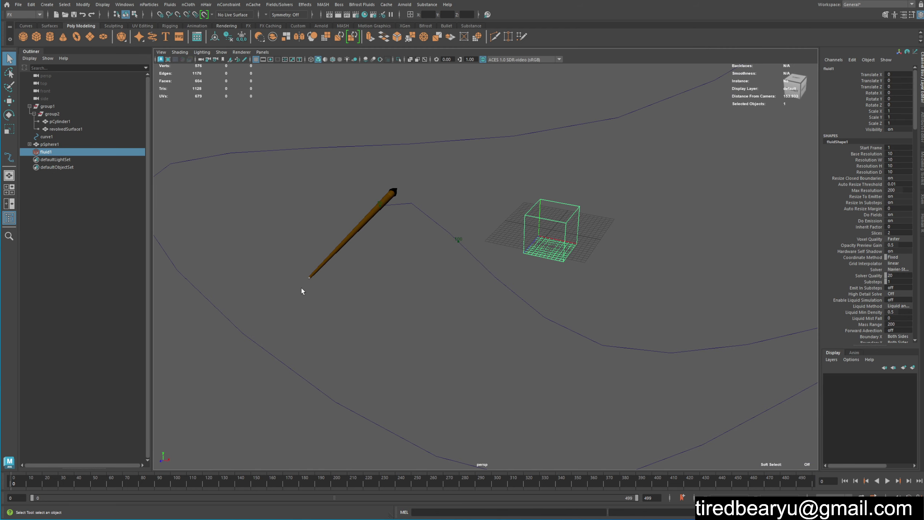
Make pSphere1 emit into fluid1 with Add/Edit Contents > Emit from Object.
{"action": "left_click", "coordinate": [309, 278], "text": "shift"}
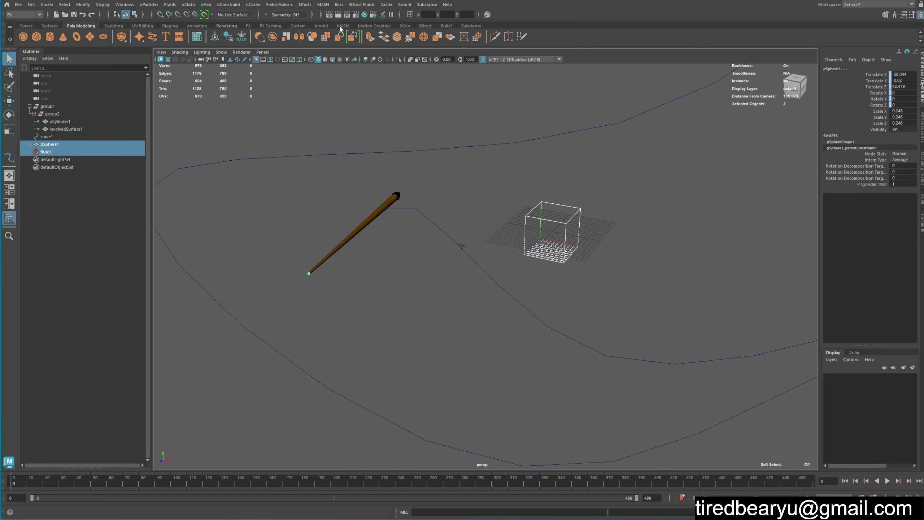
{"action": "left_click", "coordinate": [170, 4]}
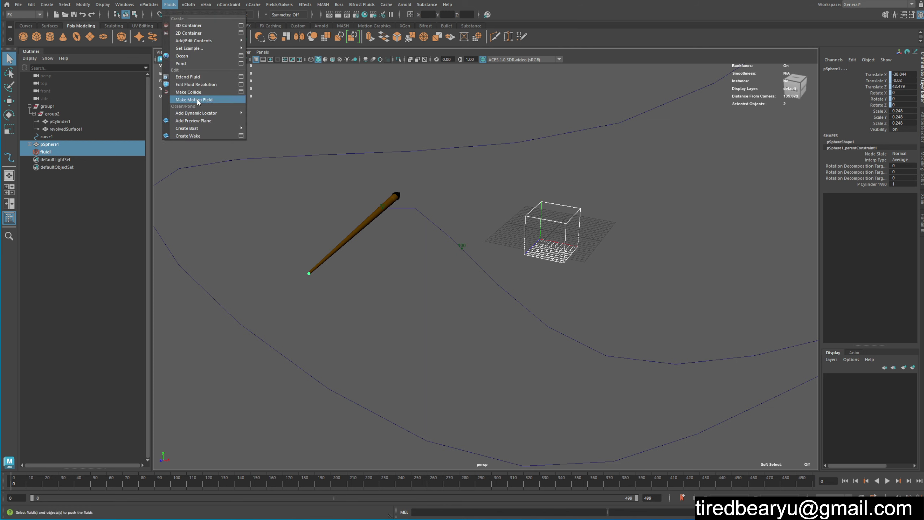
{"action": "mouse_move", "coordinate": [193, 40]}
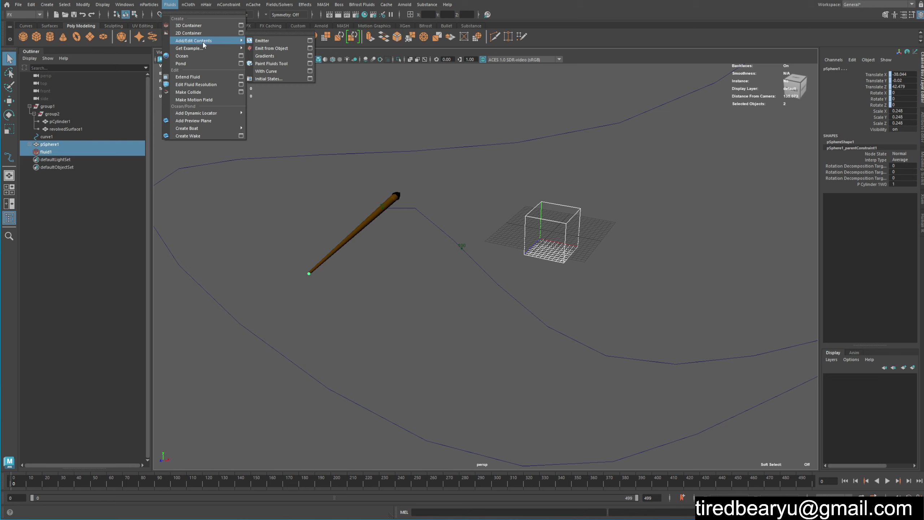
{"action": "left_click", "coordinate": [282, 51]}
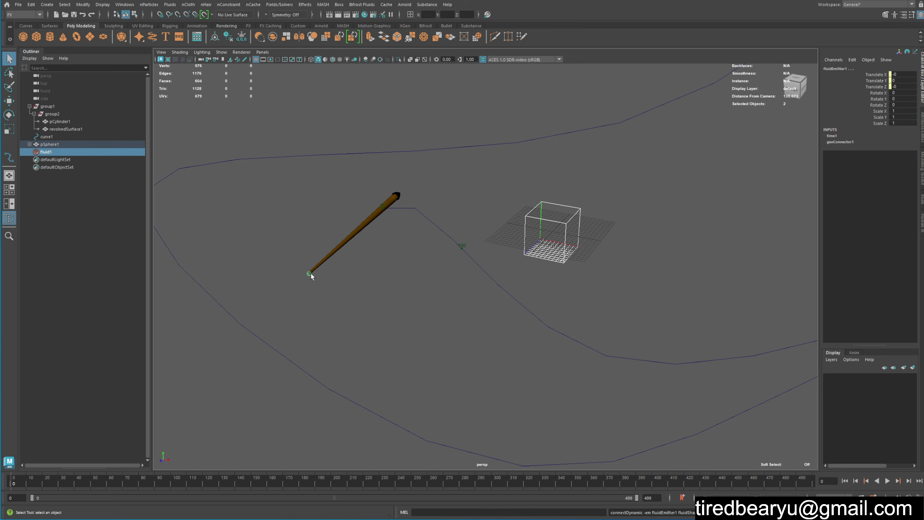
Move fluid1 to the Outliner's top level and test-play the emission.
{"action": "left_click", "coordinate": [35, 150]}
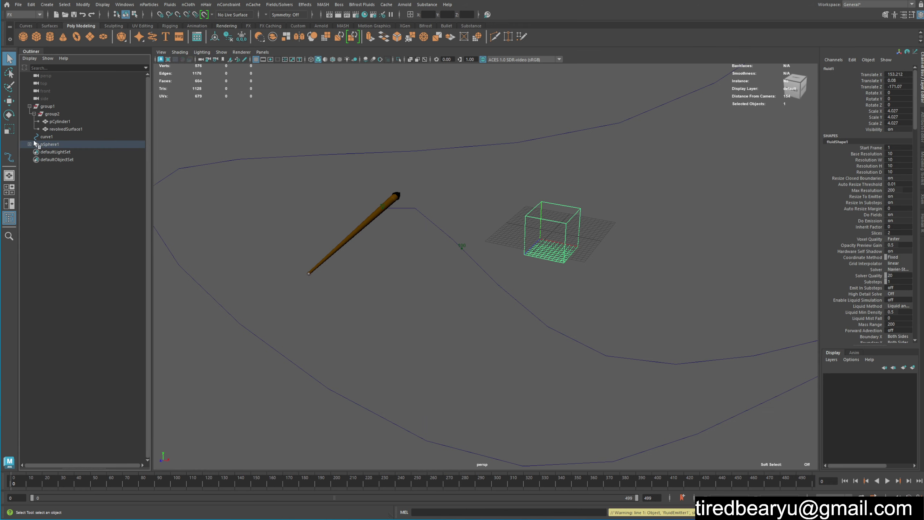
{"action": "left_click", "coordinate": [30, 144]}
{"action": "left_click", "coordinate": [54, 159]}
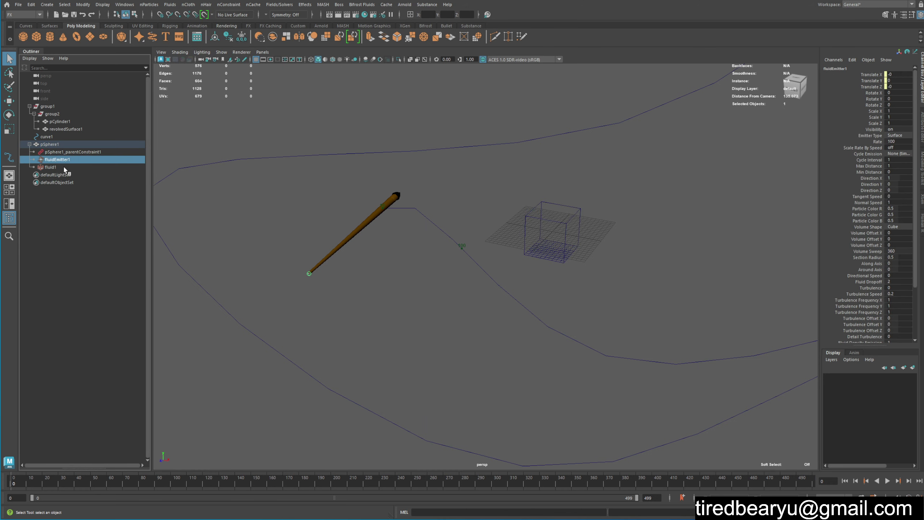
{"action": "mouse_move", "coordinate": [65, 170]}
{"action": "left_mouse_down"}
{"action": "mouse_move", "coordinate": [79, 150]}
{"action": "mouse_move", "coordinate": [73, 172]}
{"action": "left_mouse_up"}
{"action": "key", "text": "alt+v"}
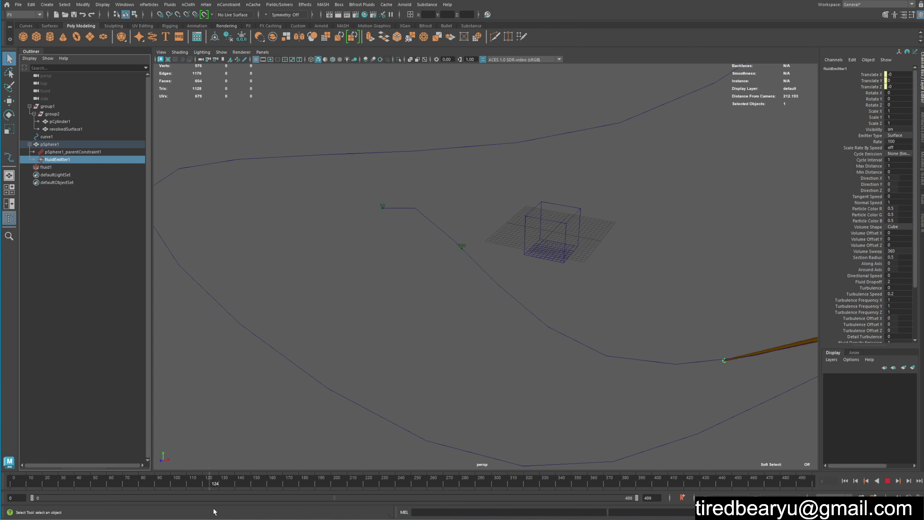
{"action": "key", "text": "alt+v"}
Select fluid1 and play the animation from the start to preview the emission.
{"action": "left_click", "coordinate": [538, 213]}
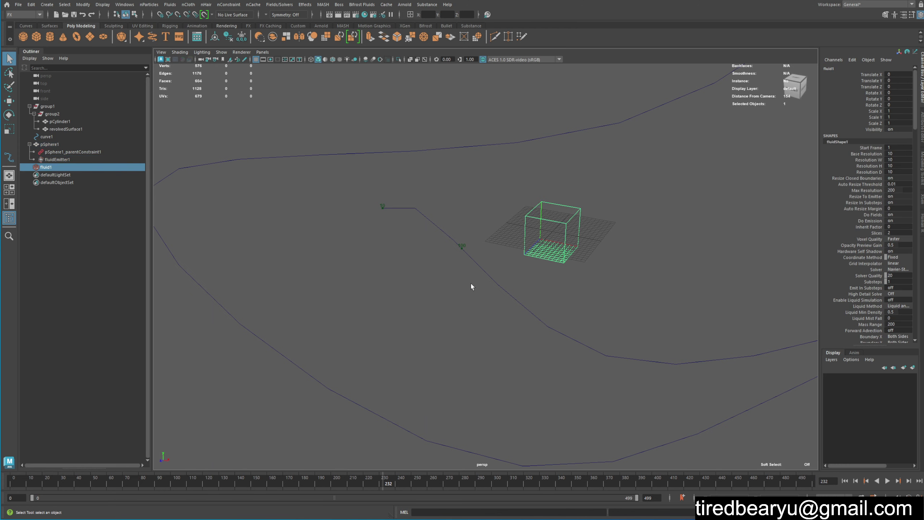
{"action": "middle_click_drag", "start_coordinate": [45, 166], "coordinate": [65, 164]}
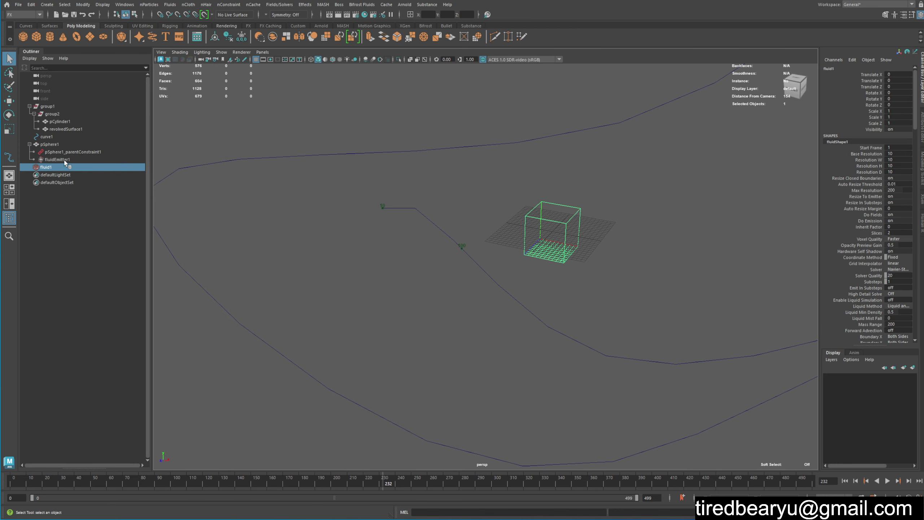
{"action": "left_click", "coordinate": [21, 480]}
{"action": "key", "text": "alt+v"}
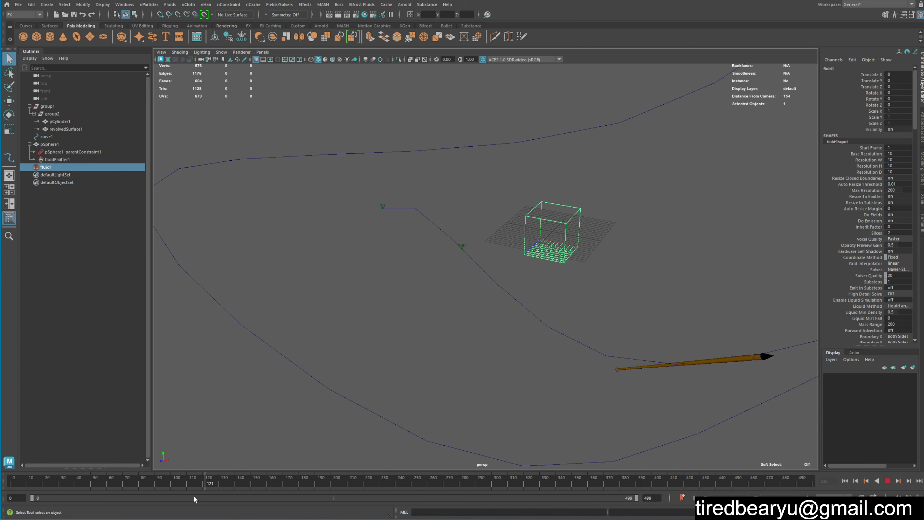
{"action": "key", "text": "alt+v"}
{"action": "key", "text": "alt+shift+v"}
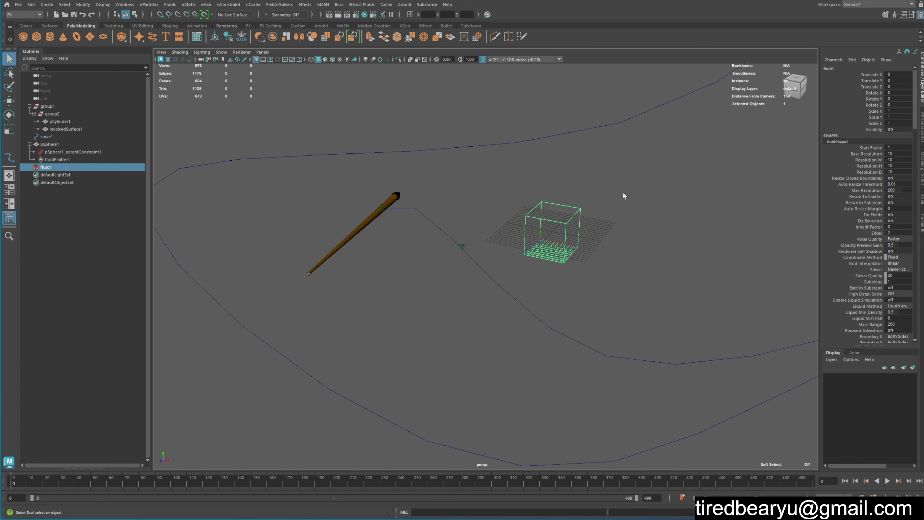
{"action": "left_click_drag", "start_coordinate": [550, 212], "coordinate": [515, 240], "text": "alt"}
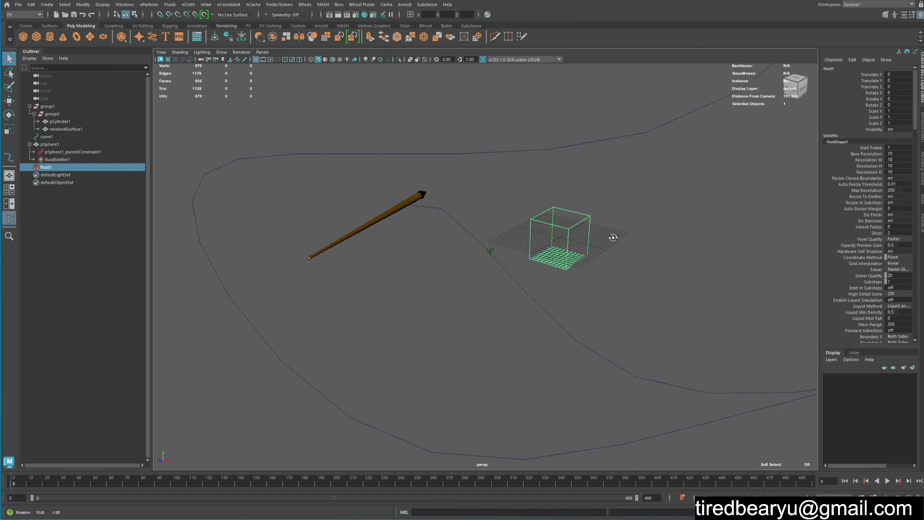
Turn on Auto Resize in fluidShape1's attributes and play to watch it grow.
{"action": "key", "text": "ctrl+a"}
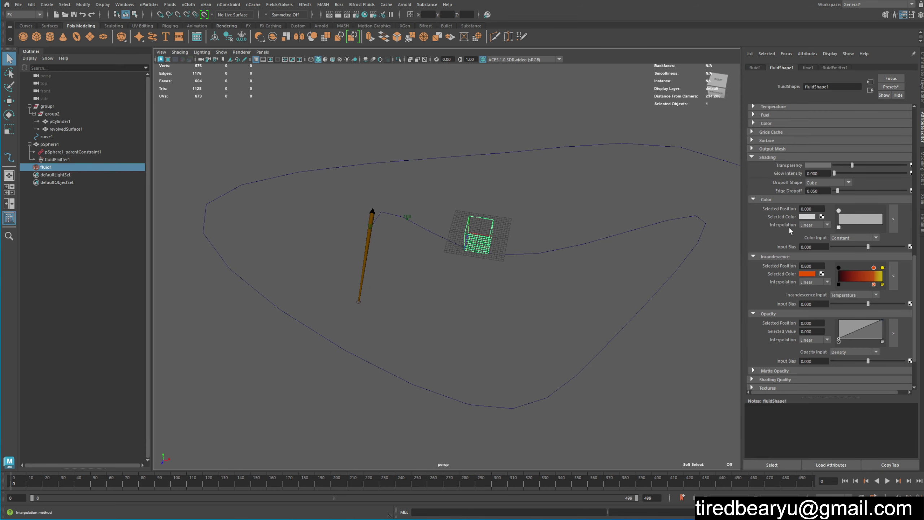
{"action": "scroll", "coordinate": [794, 237], "scroll_direction": "up", "scroll_amount": 5}
{"action": "scroll", "coordinate": [798, 237], "scroll_direction": "up", "scroll_amount": 5}
{"action": "scroll", "coordinate": [801, 236], "scroll_direction": "up", "scroll_amount": 5}
{"action": "scroll", "coordinate": [803, 236], "scroll_direction": "up", "scroll_amount": 3}
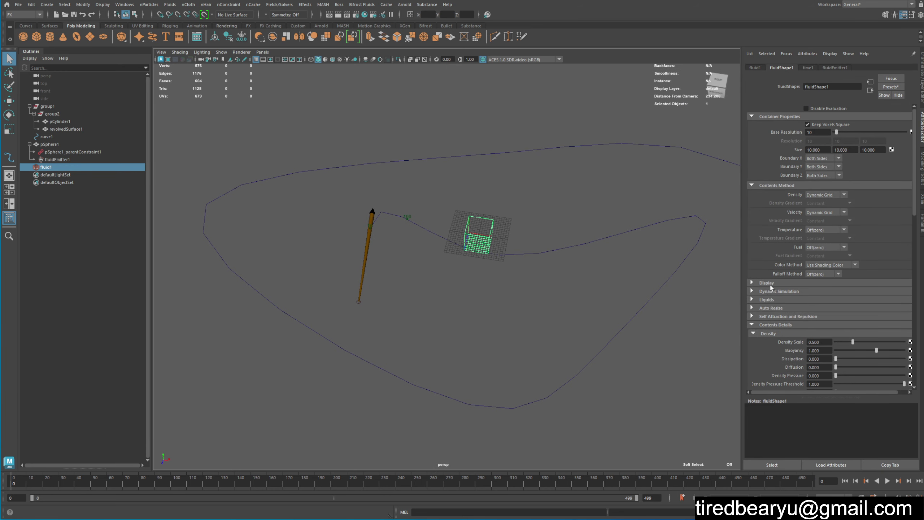
{"action": "left_click", "coordinate": [771, 309]}
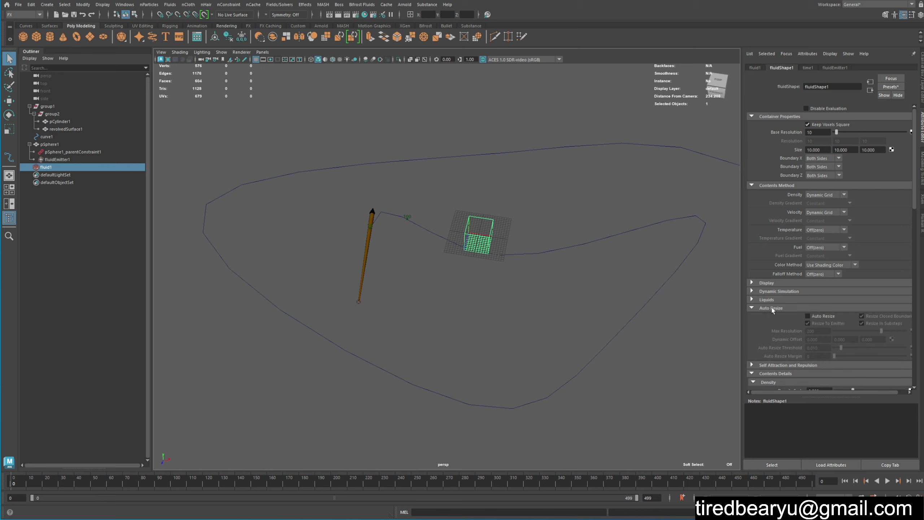
{"action": "left_click", "coordinate": [807, 316]}
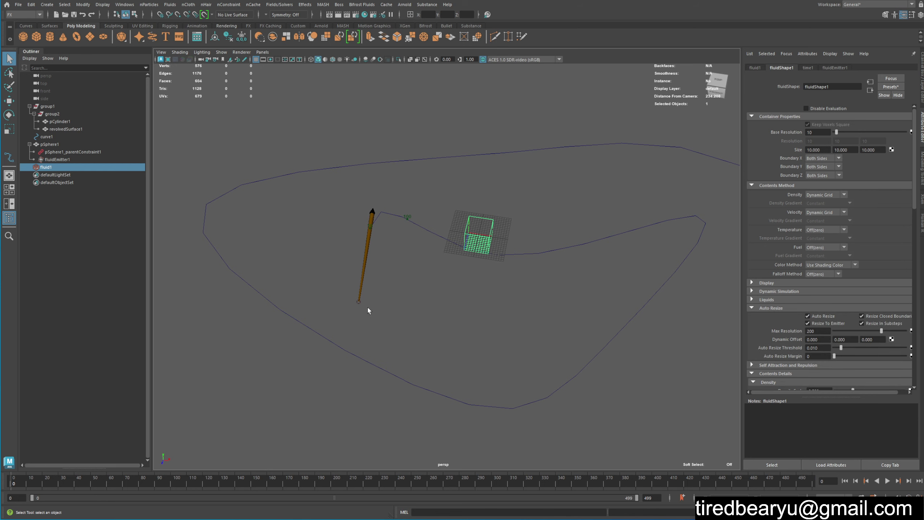
{"action": "left_click_drag", "start_coordinate": [402, 308], "coordinate": [405, 302], "text": "alt"}
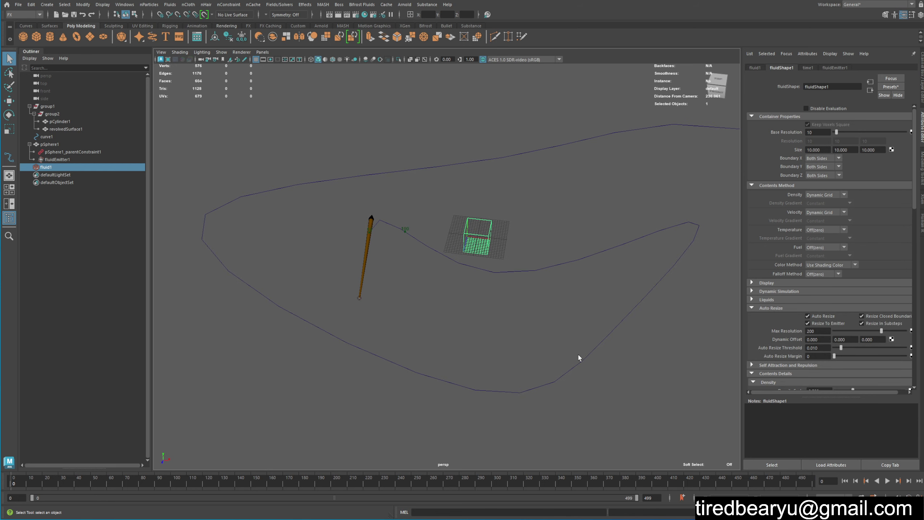
{"action": "left_click", "coordinate": [891, 480]}
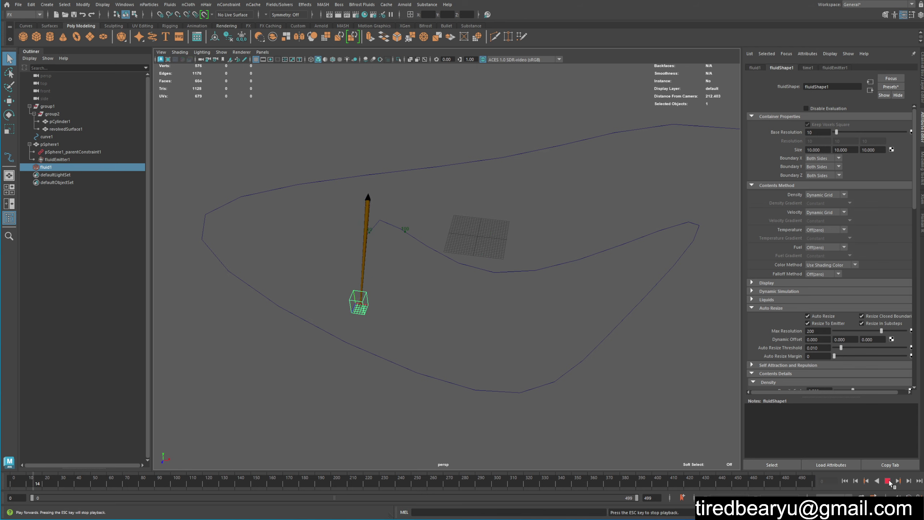
{"action": "mouse_move", "coordinate": [408, 319]}
{"action": "left_mouse_down", "text": "alt"}
{"action": "mouse_move", "coordinate": [435, 315]}
{"action": "mouse_move", "coordinate": [447, 323]}
{"action": "mouse_move", "coordinate": [407, 254]}
{"action": "left_mouse_up", "text": "alt"}
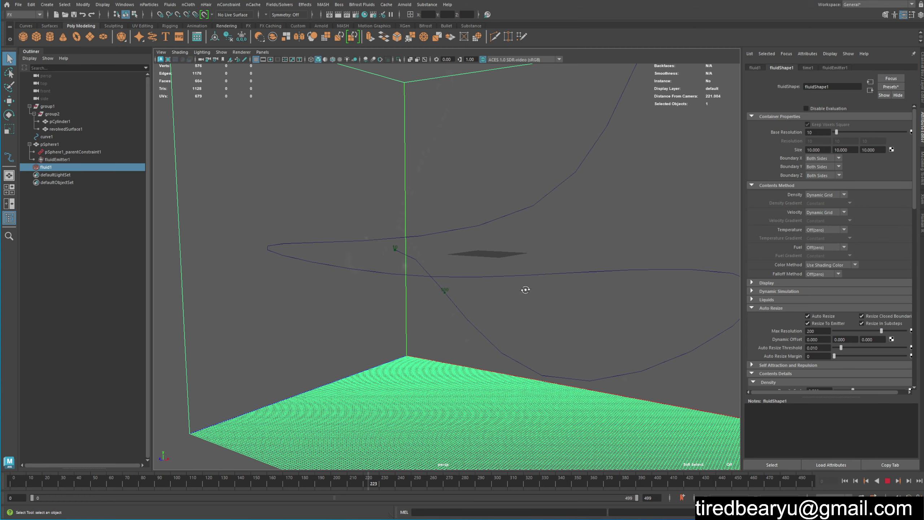
Set the time slider's playback speed to Play Every Frame, Free.
{"action": "key", "text": "f"}
{"action": "mouse_move", "coordinate": [523, 289]}
{"action": "left_mouse_down", "text": "alt"}
{"action": "mouse_move", "coordinate": [532, 280]}
{"action": "mouse_move", "coordinate": [487, 285]}
{"action": "left_mouse_up", "text": "alt"}
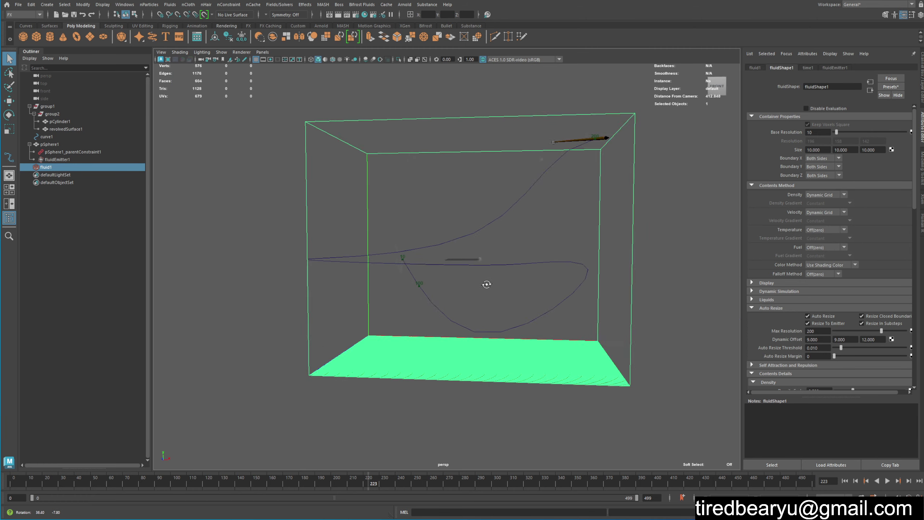
{"action": "right_click", "coordinate": [460, 487]}
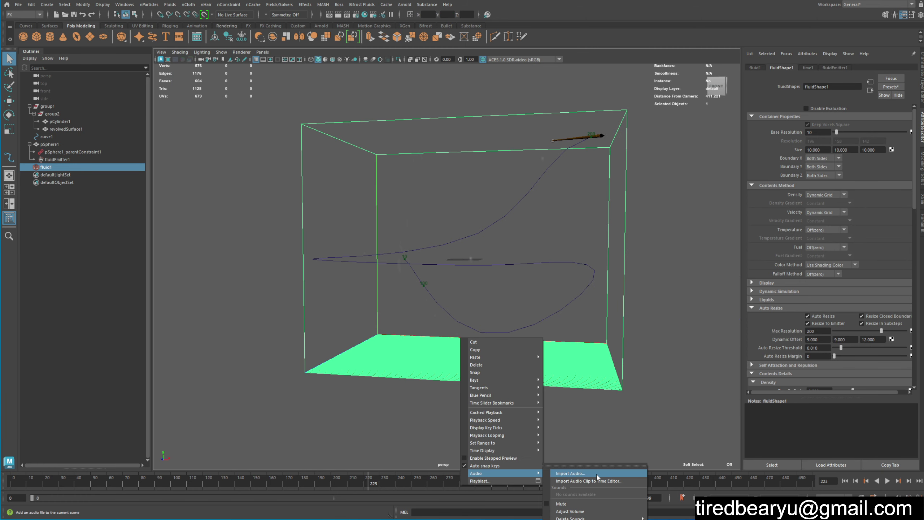
{"action": "mouse_move", "coordinate": [498, 419]}
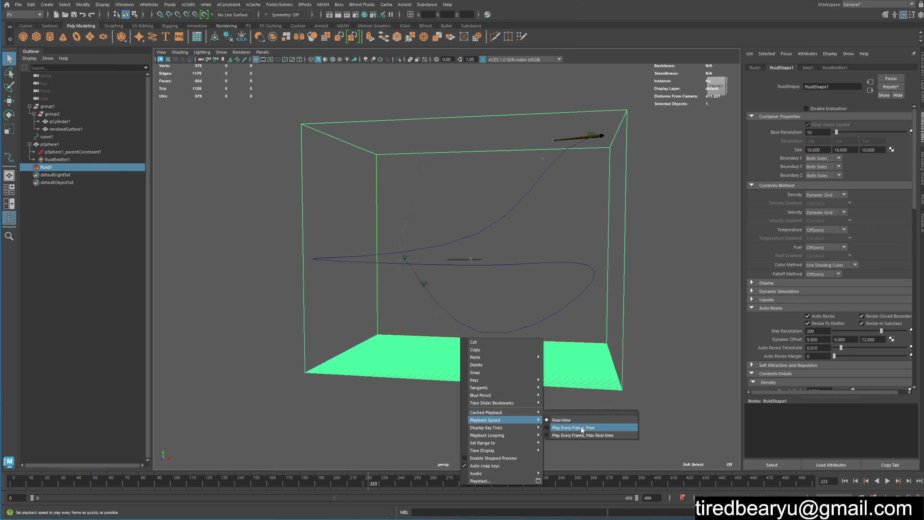
{"action": "left_click", "coordinate": [584, 428]}
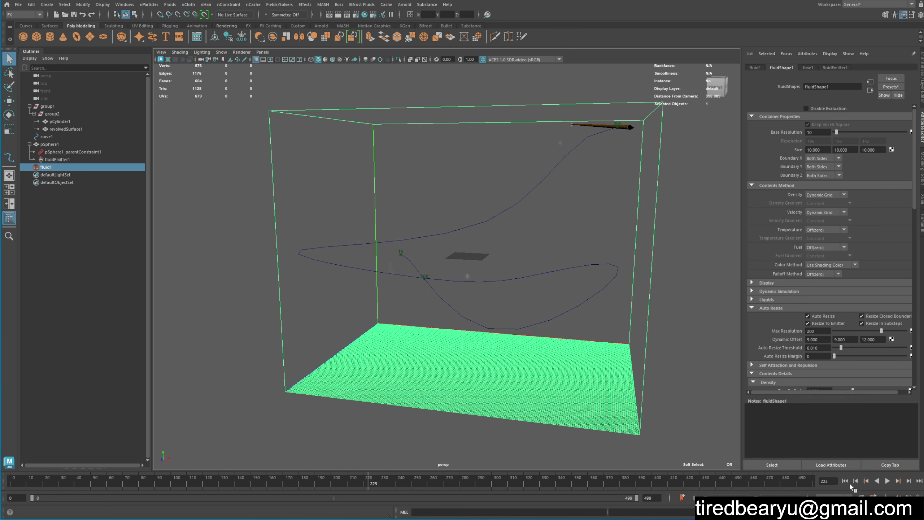
Replay the simulation from frame 0 to watch the container track the rocket.
{"action": "left_click", "coordinate": [845, 481]}
{"action": "left_click", "coordinate": [888, 481]}
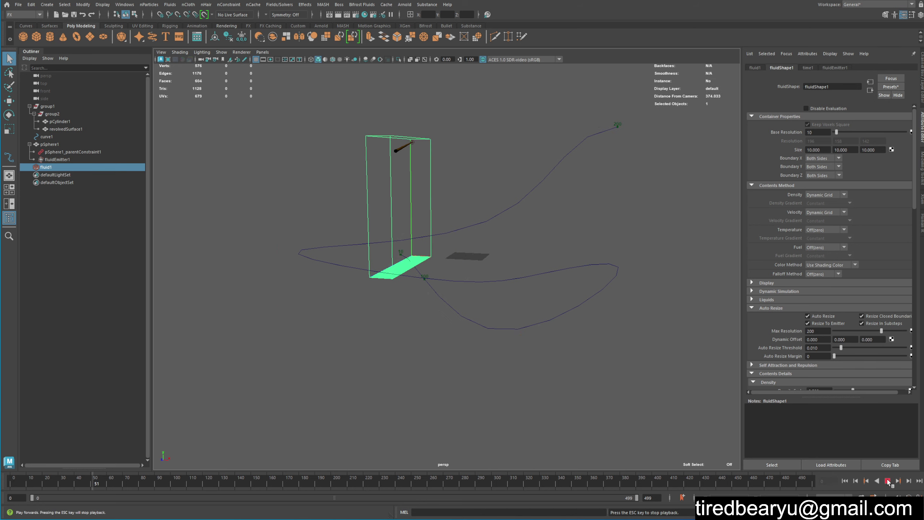
{"action": "left_click", "coordinate": [553, 349]}
{"action": "left_click_drag", "start_coordinate": [572, 350], "coordinate": [435, 215], "text": "alt"}
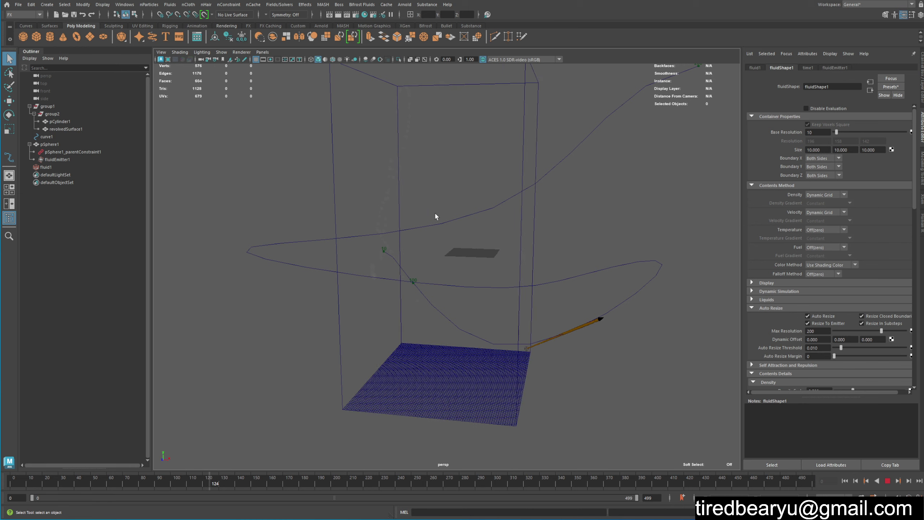
{"action": "left_click", "coordinate": [533, 265]}
{"action": "mouse_move", "coordinate": [532, 265]}
{"action": "left_mouse_down", "text": "alt"}
{"action": "mouse_move", "coordinate": [495, 256]}
{"action": "mouse_move", "coordinate": [363, 260]}
{"action": "mouse_move", "coordinate": [388, 261]}
{"action": "left_mouse_up", "text": "alt"}
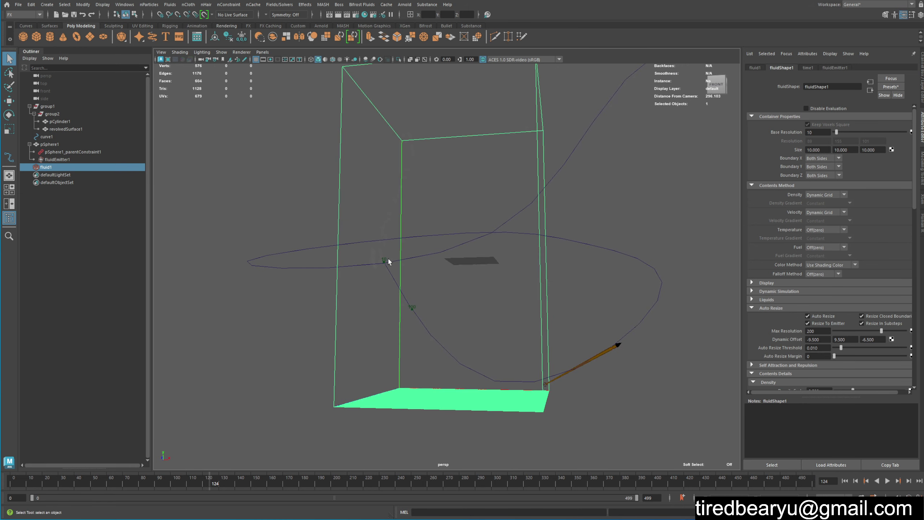
{"action": "left_click", "coordinate": [844, 480]}
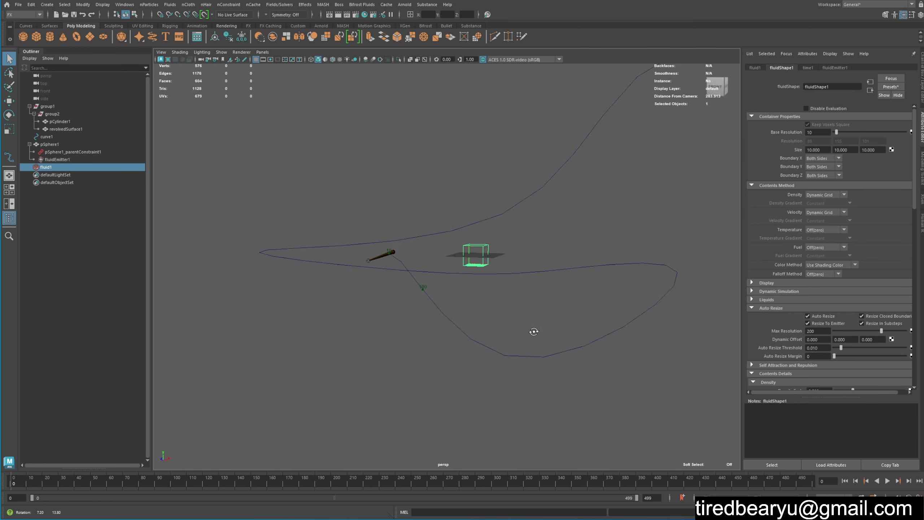
Select the rocket's sphere and play the simulation from the start.
{"action": "left_click", "coordinate": [67, 145]}
{"action": "key", "text": "w"}
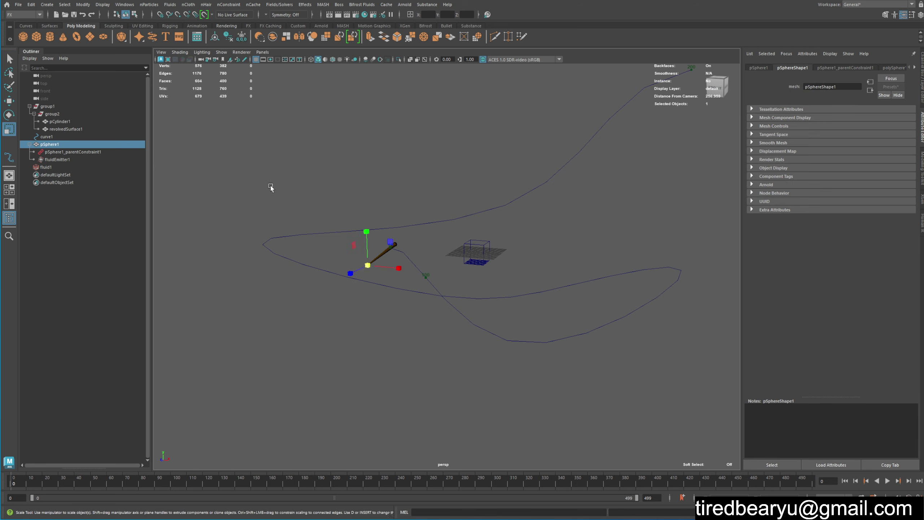
{"action": "key", "text": "q"}
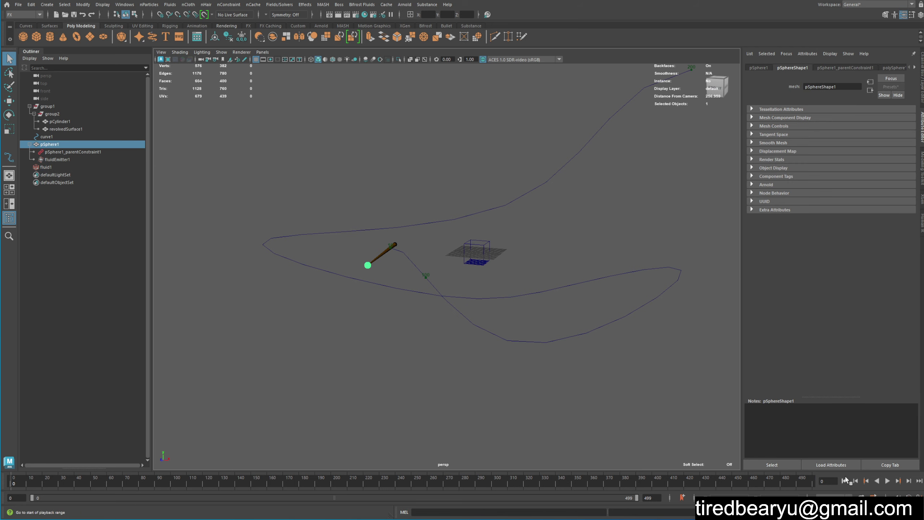
{"action": "left_click", "coordinate": [887, 481]}
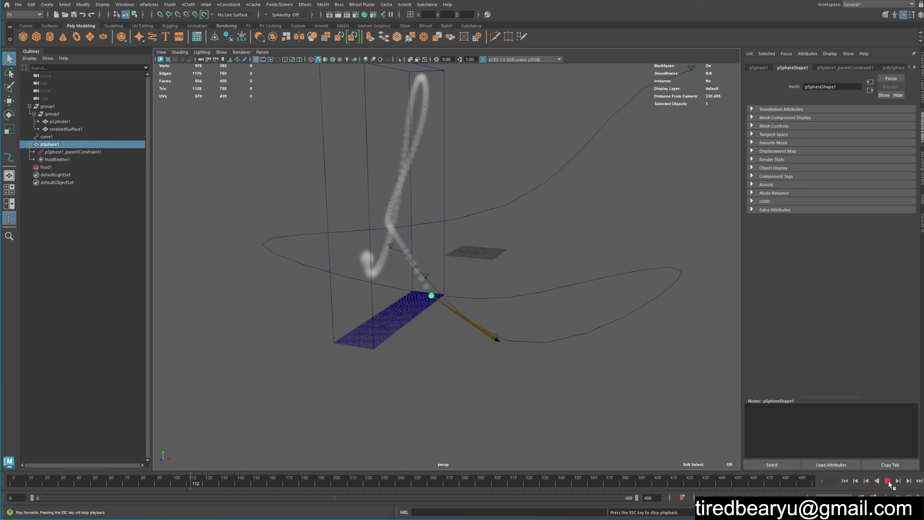
Stop playback, select the fluid box and scroll to Contents Details > Density.
{"action": "key", "text": "Escape"}
{"action": "left_click_drag", "start_coordinate": [338, 369], "coordinate": [439, 421]}
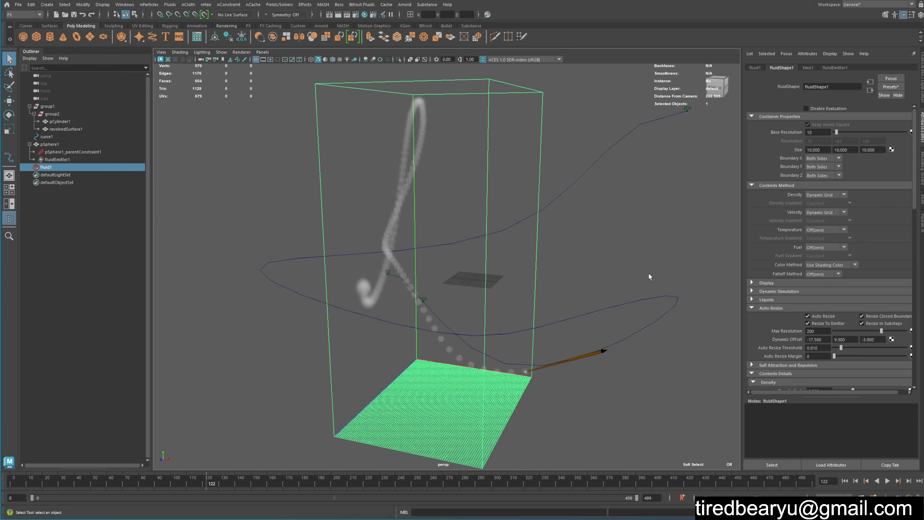
{"action": "scroll", "coordinate": [658, 196], "scroll_direction": "down", "scroll_amount": 3}
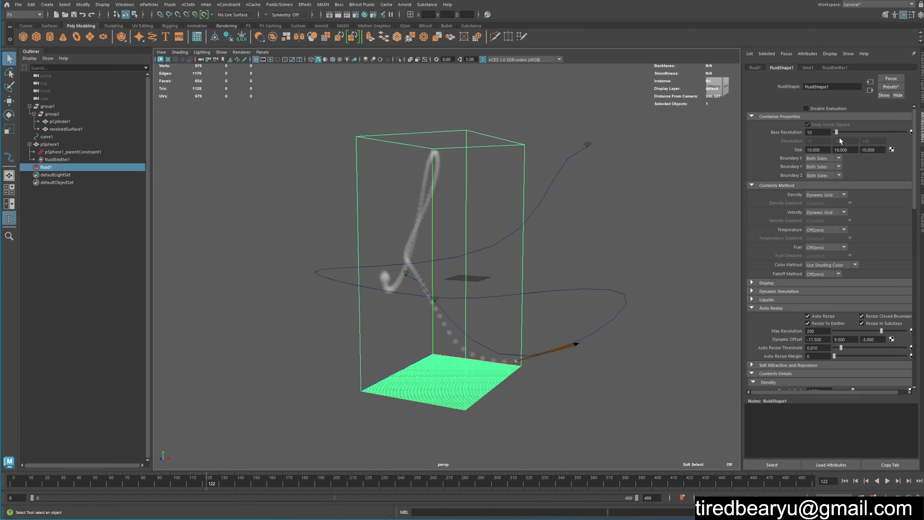
{"action": "left_click_drag", "start_coordinate": [565, 318], "coordinate": [487, 330], "text": "alt"}
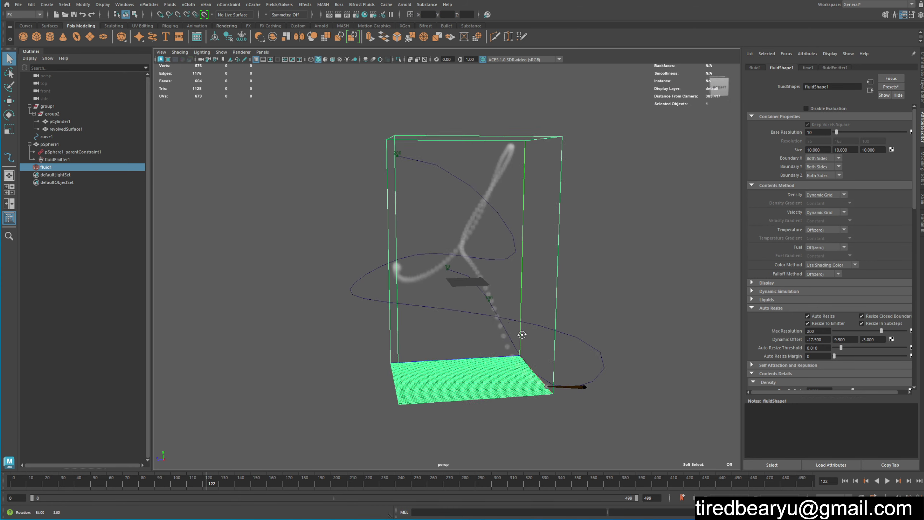
{"action": "scroll", "coordinate": [323, 271], "scroll_direction": "up", "scroll_amount": 5}
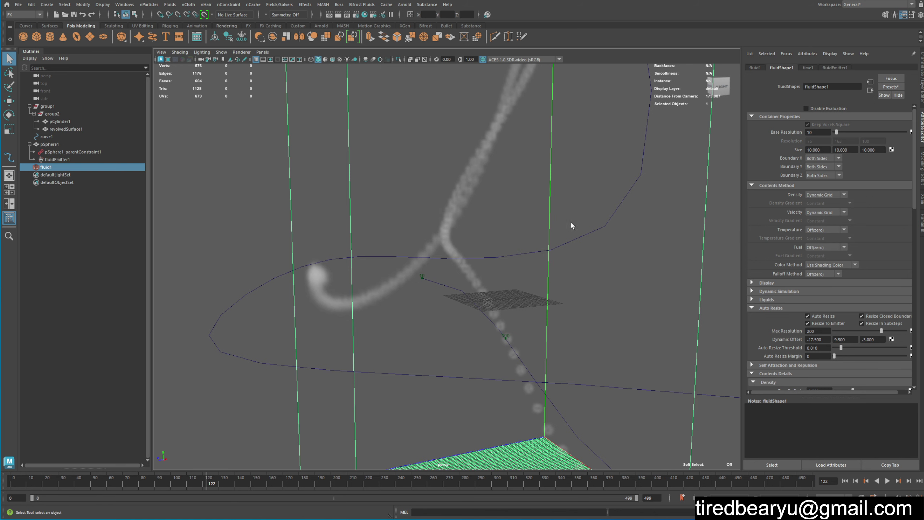
{"action": "scroll", "coordinate": [571, 223], "scroll_direction": "down", "scroll_amount": 4}
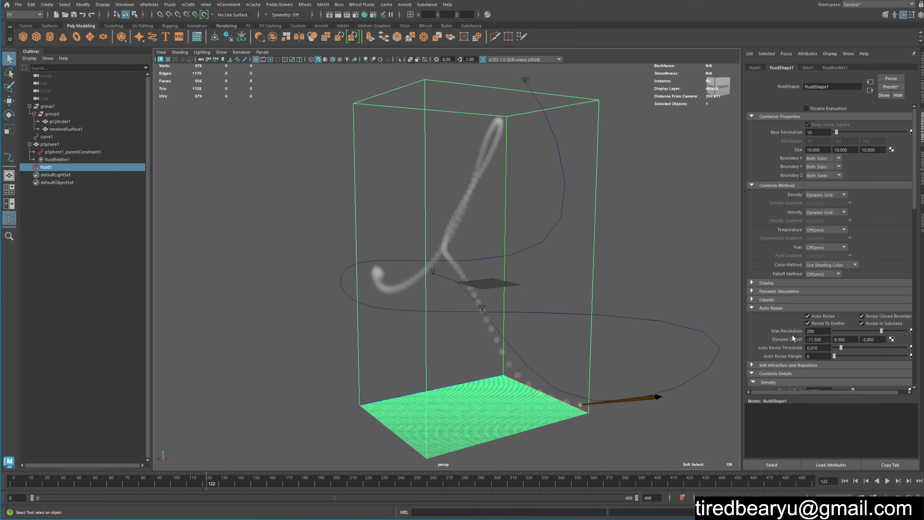
{"action": "scroll", "coordinate": [805, 339], "scroll_direction": "down", "scroll_amount": 3}
{"action": "scroll", "coordinate": [821, 319], "scroll_direction": "down", "scroll_amount": 2}
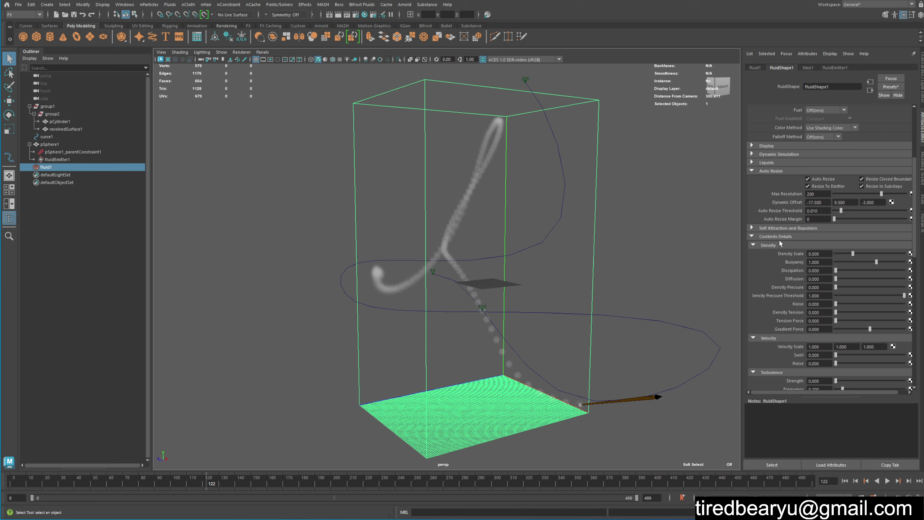
Set Velocity Swirl to 10 and Turbulence Strength to 1, then replay from frame 0.
{"action": "scroll", "coordinate": [801, 290], "scroll_direction": "down", "scroll_amount": 3}
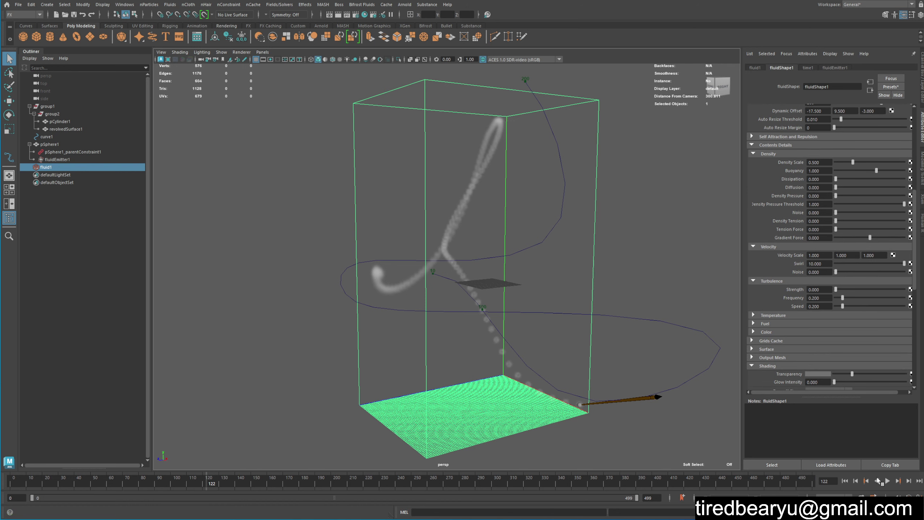
{"action": "left_click", "coordinate": [844, 480]}
{"action": "left_click", "coordinate": [887, 481]}
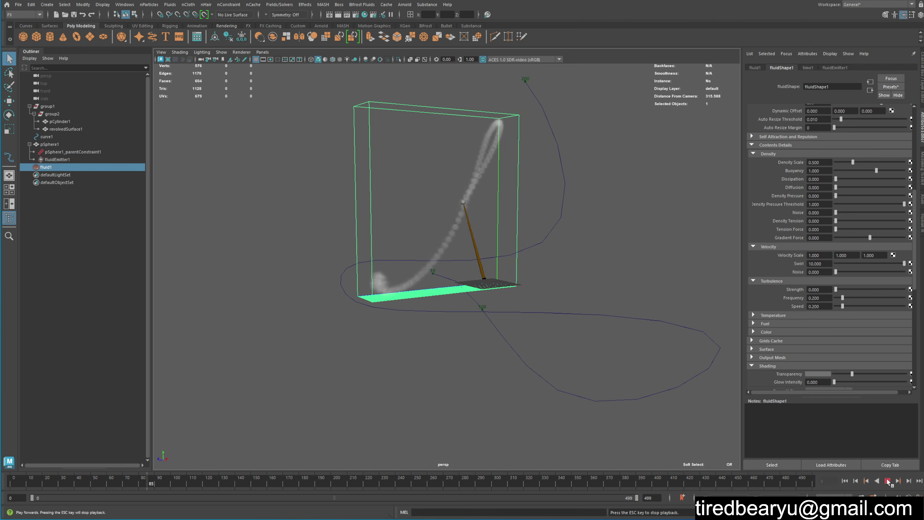
{"action": "left_click", "coordinate": [888, 481]}
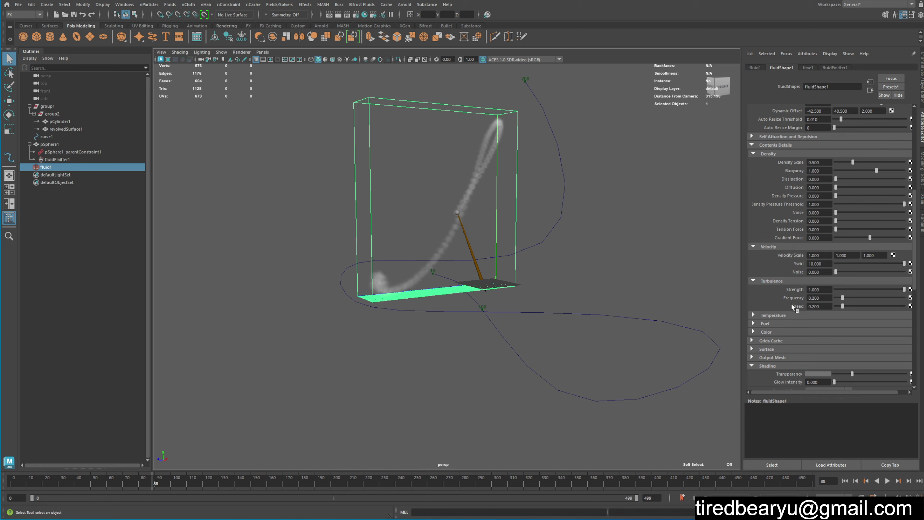
{"action": "left_click", "coordinate": [844, 481]}
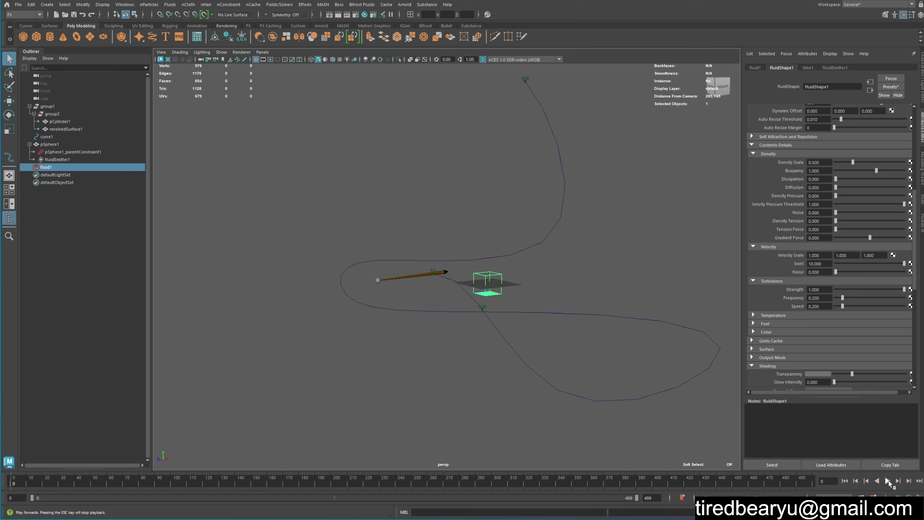
{"action": "left_click", "coordinate": [887, 481]}
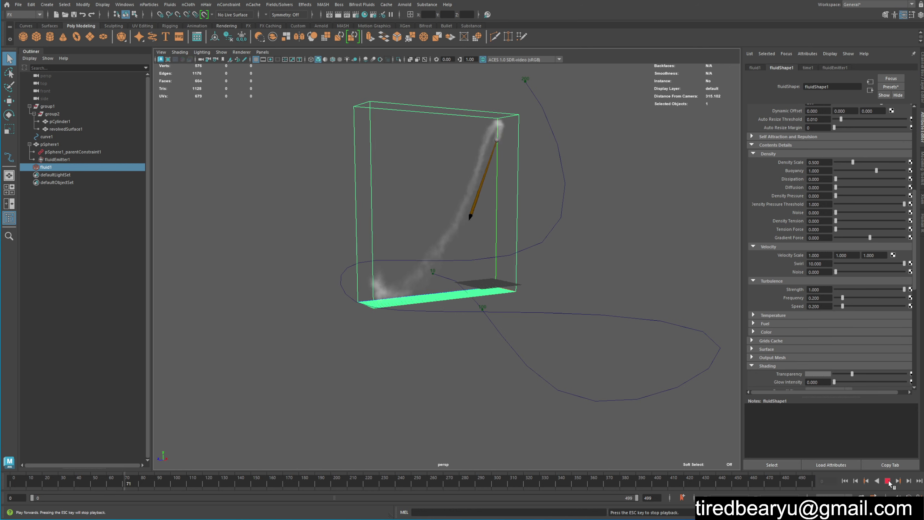
Raise the smoke's Dissipation to 1 and replay the simulation.
{"action": "left_click", "coordinate": [887, 481]}
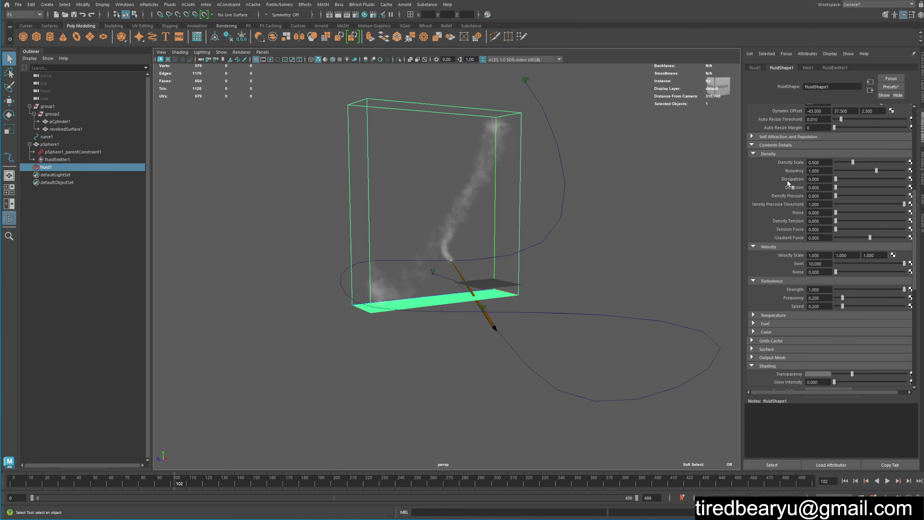
{"action": "left_click_drag", "start_coordinate": [836, 179], "coordinate": [905, 180]}
{"action": "left_click", "coordinate": [844, 481]}
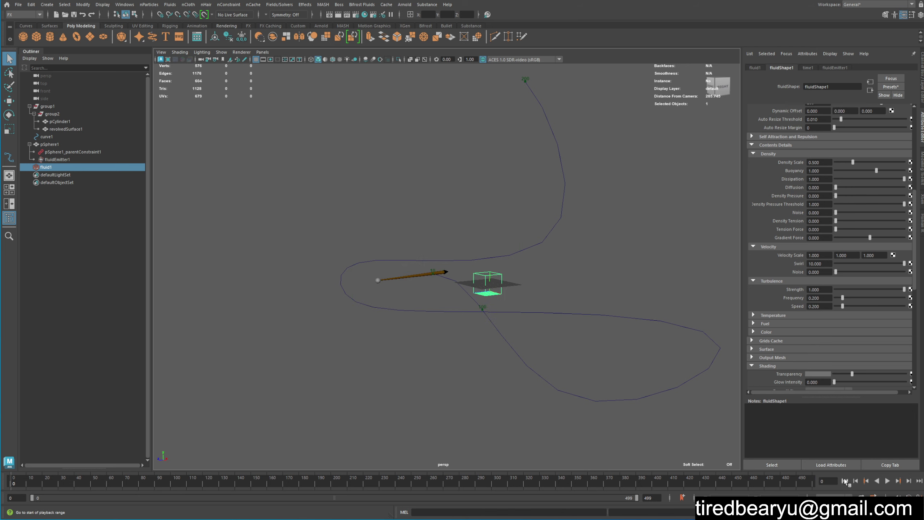
{"action": "left_click", "coordinate": [887, 481]}
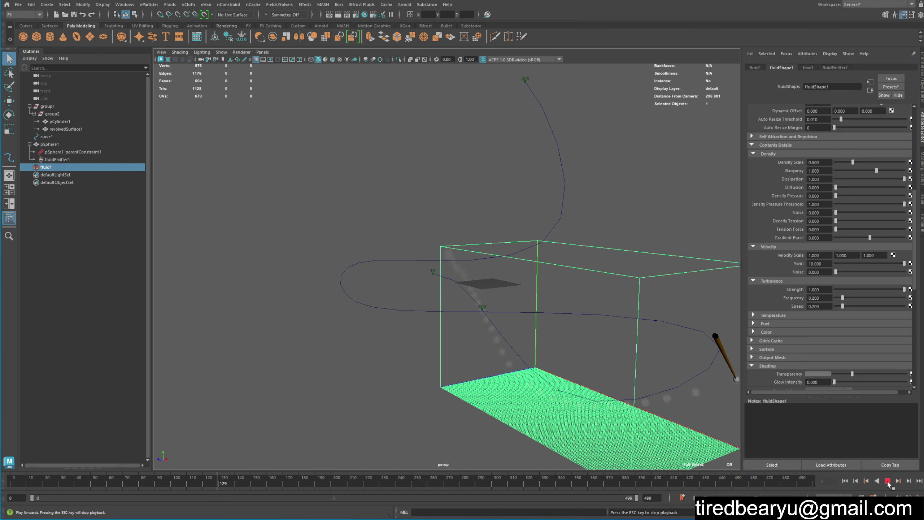
{"action": "left_click", "coordinate": [886, 479]}
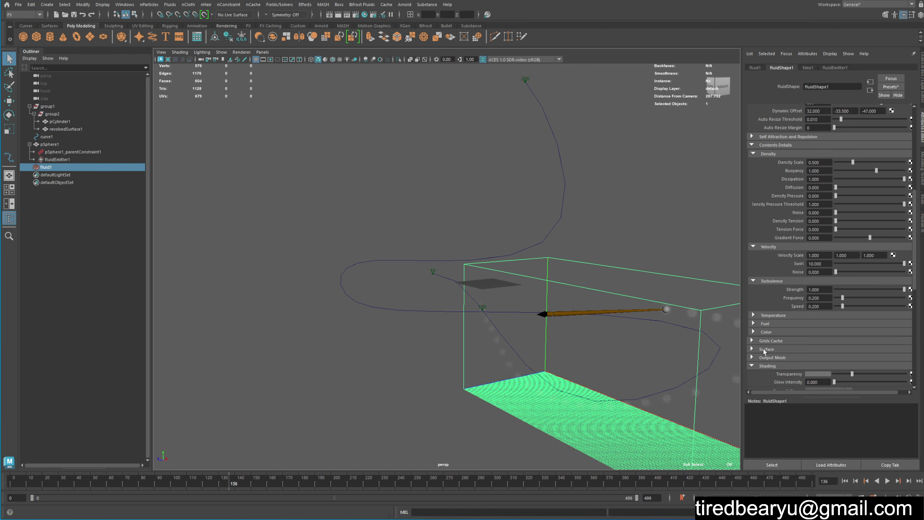
Set Density Scale 2 and Buoyancy 0, then jump back to frame 0.
{"action": "left_click", "coordinate": [845, 481]}
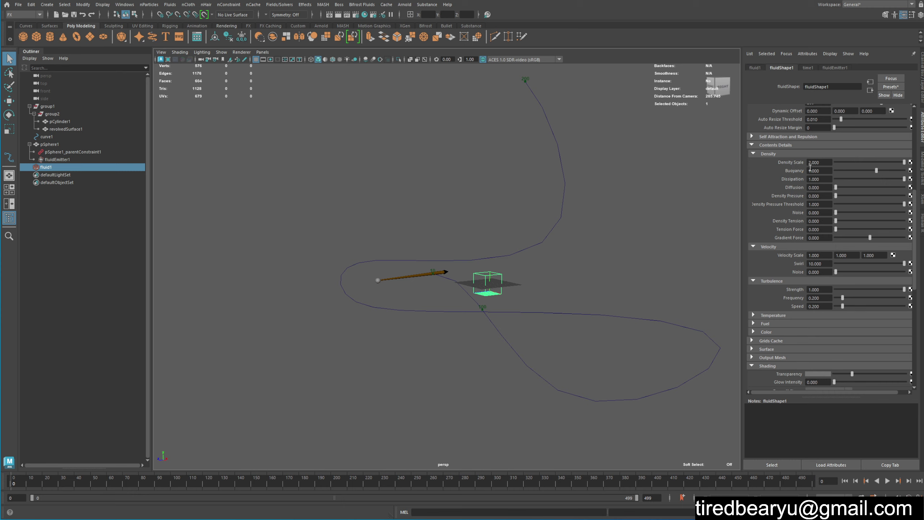
{"action": "left_click", "coordinate": [887, 480]}
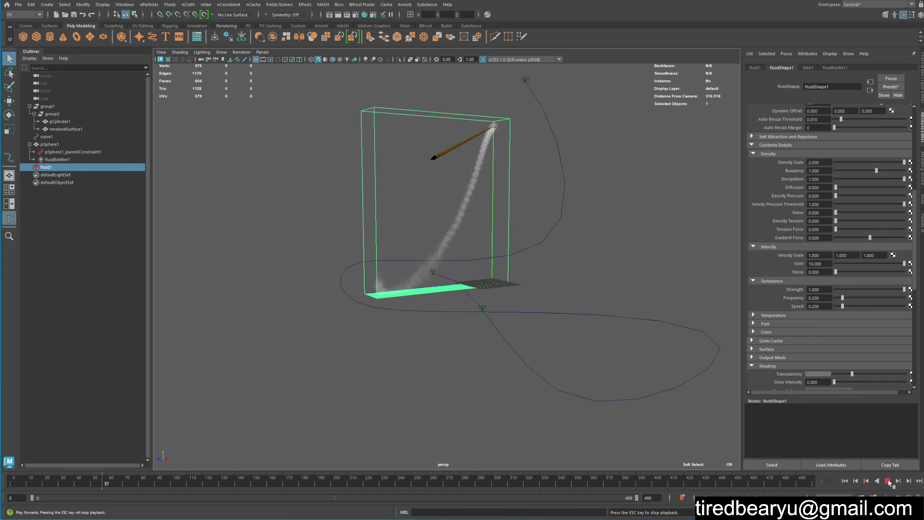
{"action": "left_click", "coordinate": [887, 480]}
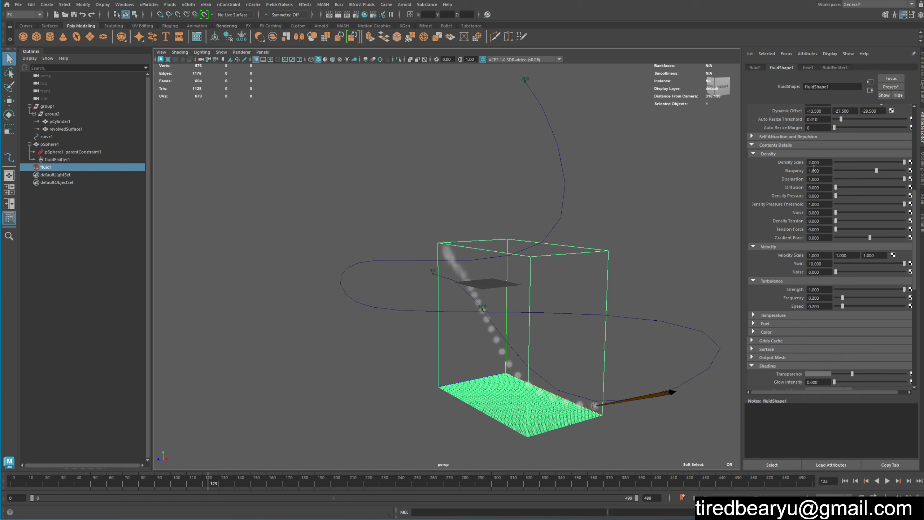
{"action": "left_click", "coordinate": [818, 171]}
{"action": "type", "text": "0.000"}
{"action": "double_click", "coordinate": [825, 481]}
{"action": "type", "text": "0"}
{"action": "key", "text": "Return"}
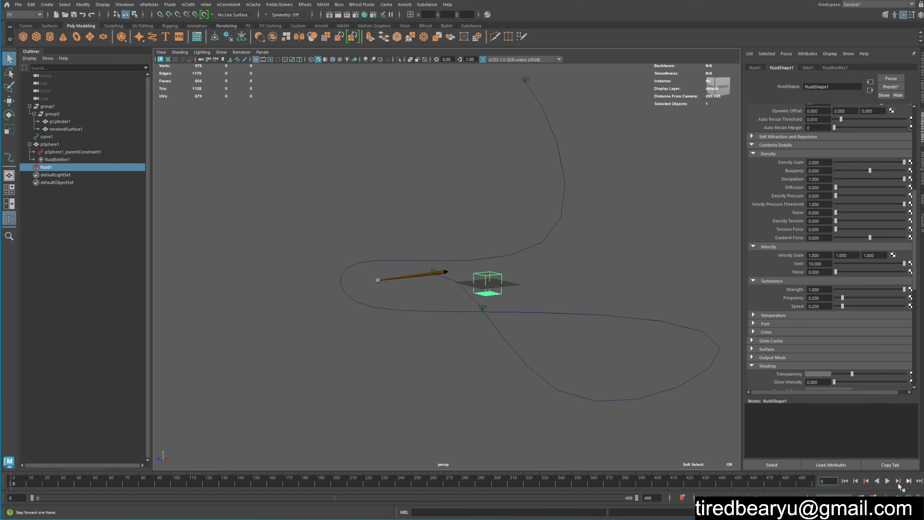
Play the smoke-trail simulation, orbiting around it, and stop at frame 129.
{"action": "left_click", "coordinate": [888, 481]}
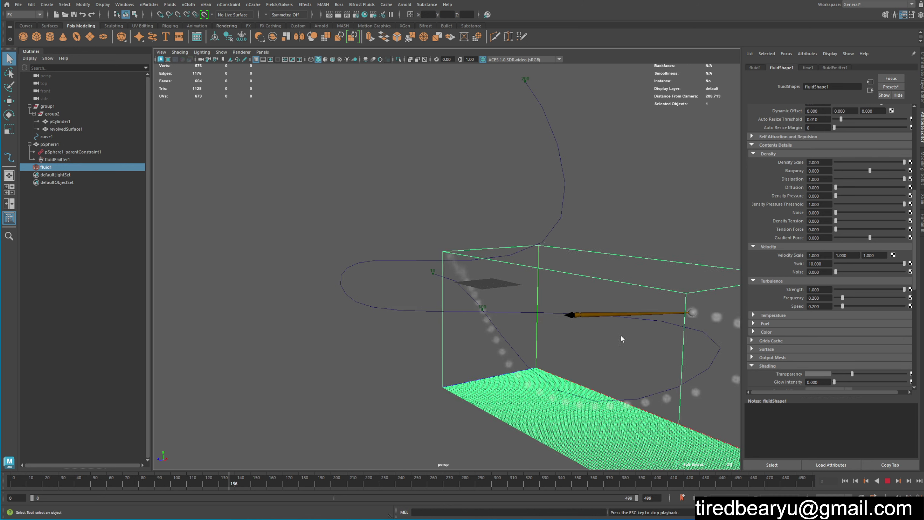
{"action": "left_click_drag", "start_coordinate": [630, 341], "coordinate": [732, 342], "text": "alt"}
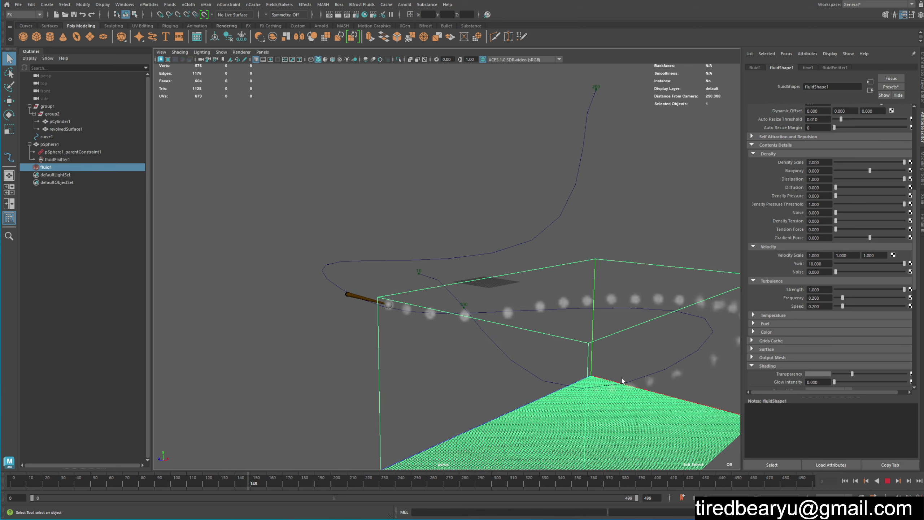
{"action": "mouse_move", "coordinate": [631, 396]}
{"action": "left_mouse_down", "text": "alt"}
{"action": "mouse_move", "coordinate": [622, 370]}
{"action": "mouse_move", "coordinate": [639, 392]}
{"action": "mouse_move", "coordinate": [592, 381]}
{"action": "mouse_move", "coordinate": [585, 168]}
{"action": "mouse_move", "coordinate": [615, 167]}
{"action": "mouse_move", "coordinate": [633, 181]}
{"action": "left_mouse_up", "text": "alt"}
{"action": "left_click", "coordinate": [619, 368]}
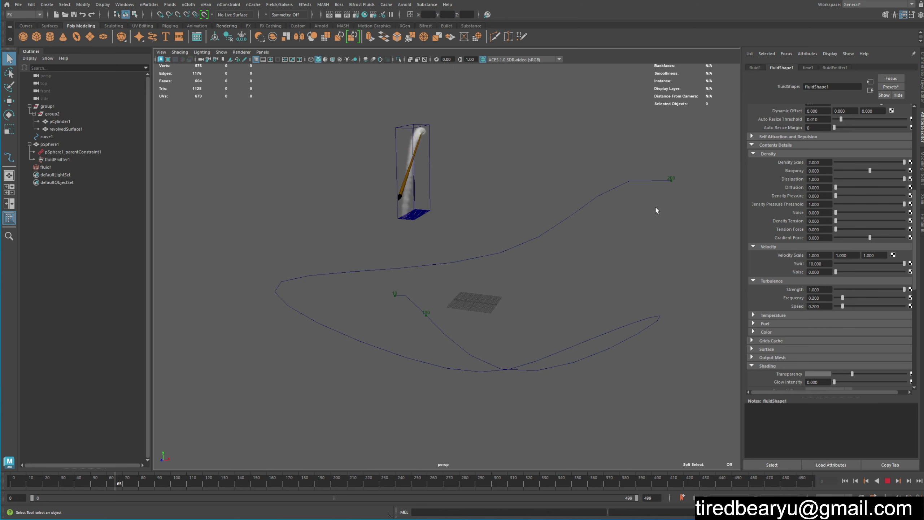
{"action": "left_click", "coordinate": [685, 257]}
{"action": "left_click_drag", "start_coordinate": [685, 257], "coordinate": [556, 382], "text": "alt"}
Reselect fluid container fluid1 and bring its Auto Resize settings into view.
{"action": "left_click_drag", "start_coordinate": [545, 342], "coordinate": [574, 288], "text": "alt"}
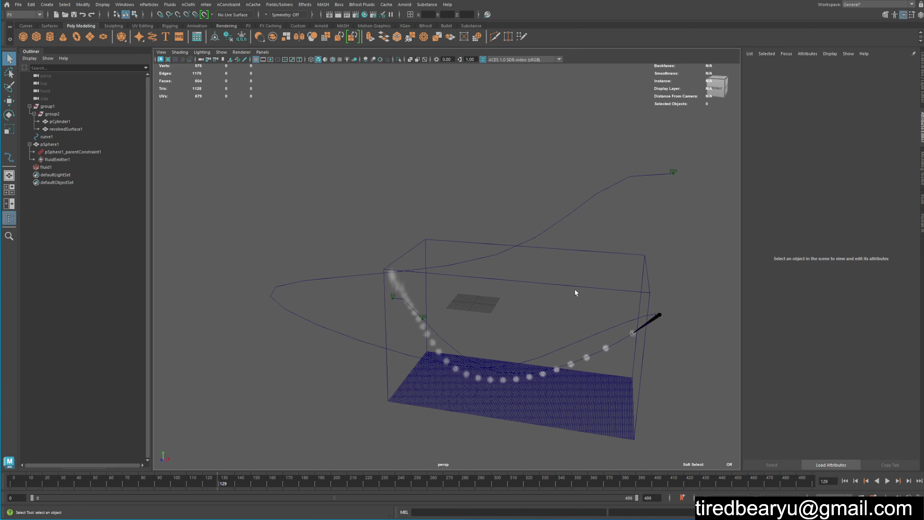
{"action": "left_click_drag", "start_coordinate": [599, 226], "coordinate": [643, 267]}
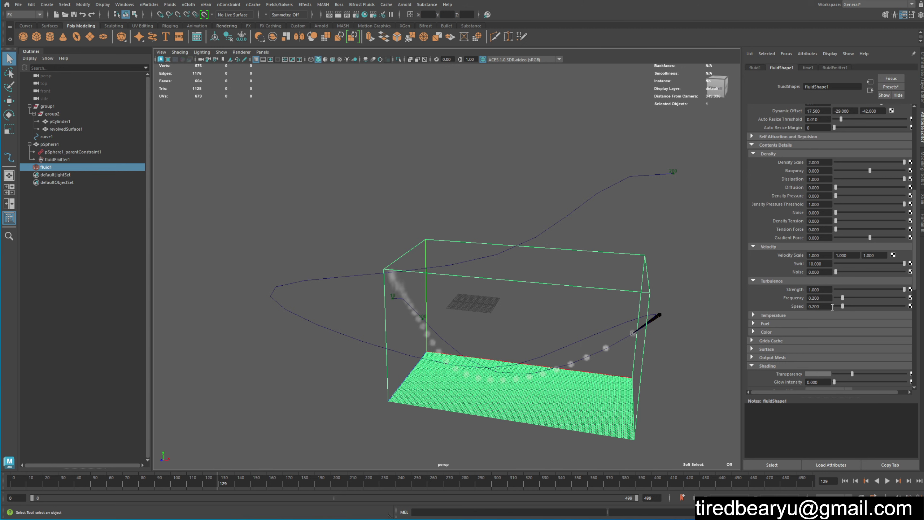
{"action": "scroll", "coordinate": [832, 306], "scroll_direction": "up", "scroll_amount": 2}
{"action": "scroll", "coordinate": [826, 269], "scroll_direction": "up", "scroll_amount": 2}
{"action": "scroll", "coordinate": [823, 247], "scroll_direction": "up", "scroll_amount": 2}
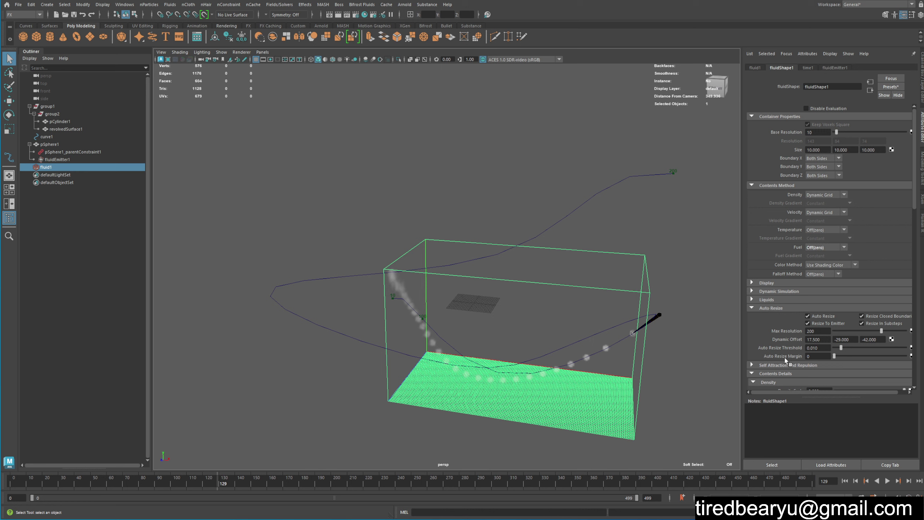
{"action": "left_click", "coordinate": [844, 480]}
{"action": "left_click", "coordinate": [886, 480]}
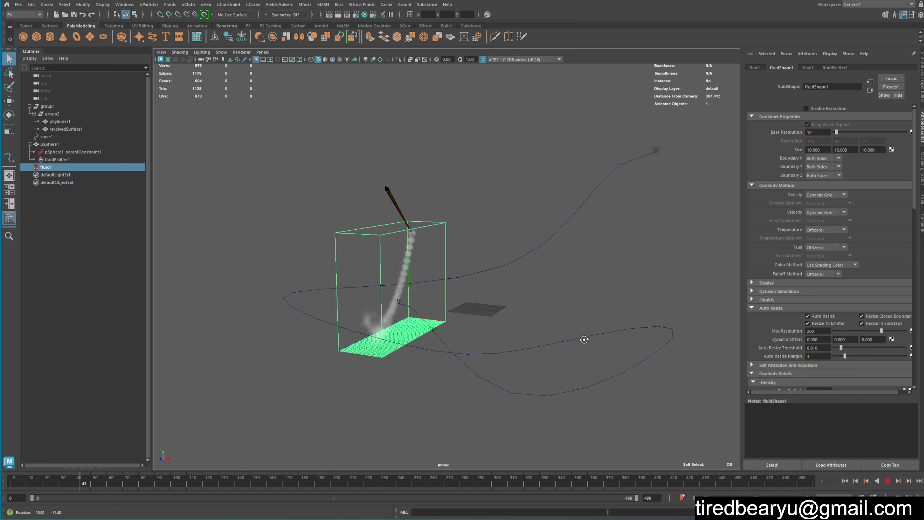
{"action": "left_click_drag", "start_coordinate": [584, 338], "coordinate": [468, 268], "text": "alt"}
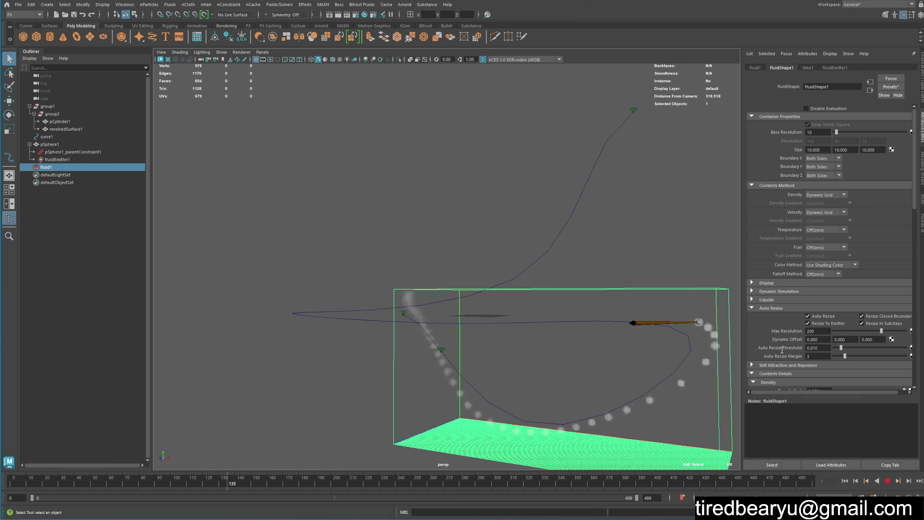
{"action": "key", "text": "Escape"}
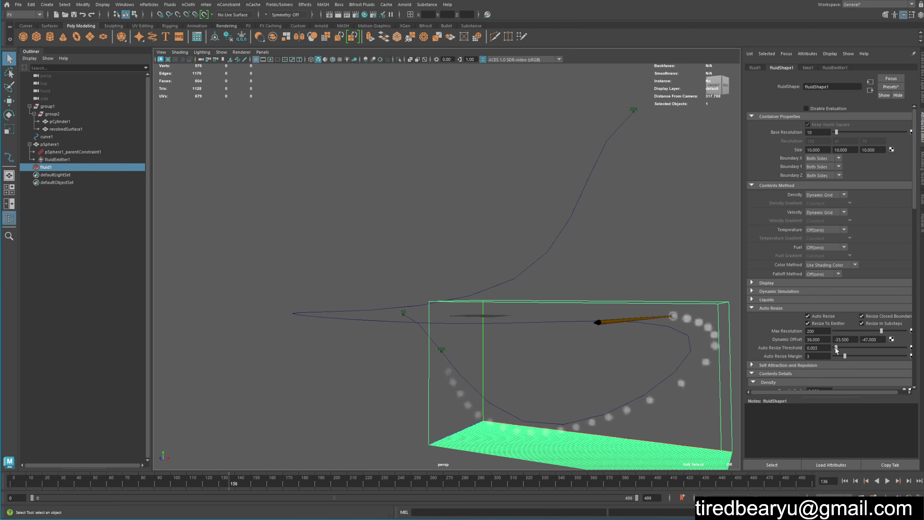
{"action": "left_click", "coordinate": [845, 480]}
{"action": "left_click", "coordinate": [887, 481]}
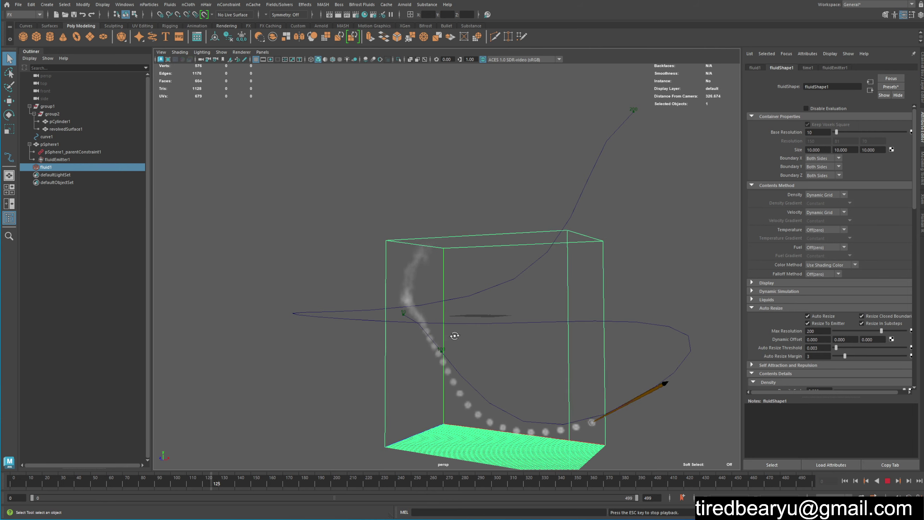
{"action": "left_click_drag", "start_coordinate": [454, 335], "coordinate": [705, 392], "text": "alt"}
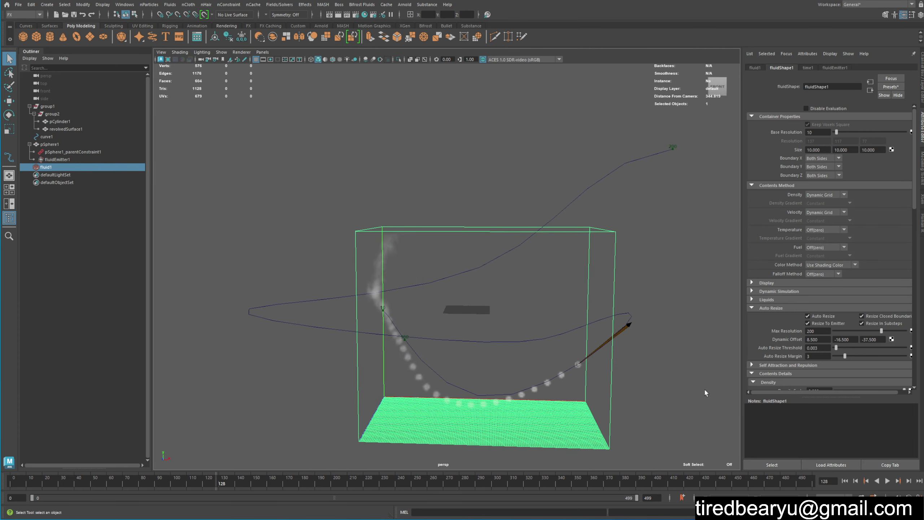
{"action": "mouse_move", "coordinate": [611, 357]}
{"action": "left_mouse_down", "text": "alt"}
{"action": "mouse_move", "coordinate": [592, 354]}
{"action": "mouse_move", "coordinate": [598, 395]}
{"action": "left_mouse_up", "text": "alt"}
{"action": "left_click_drag", "start_coordinate": [460, 390], "coordinate": [555, 433], "text": "alt"}
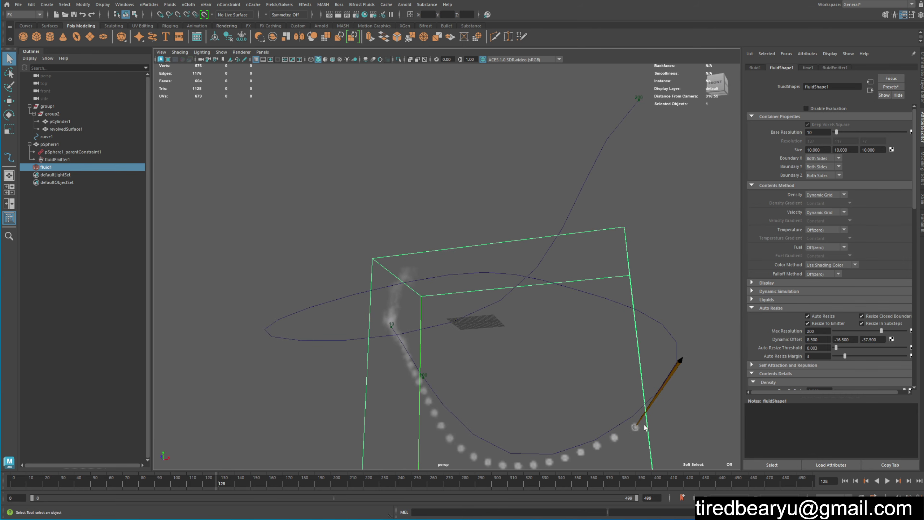
{"action": "left_click_drag", "start_coordinate": [608, 442], "coordinate": [606, 363], "text": "alt"}
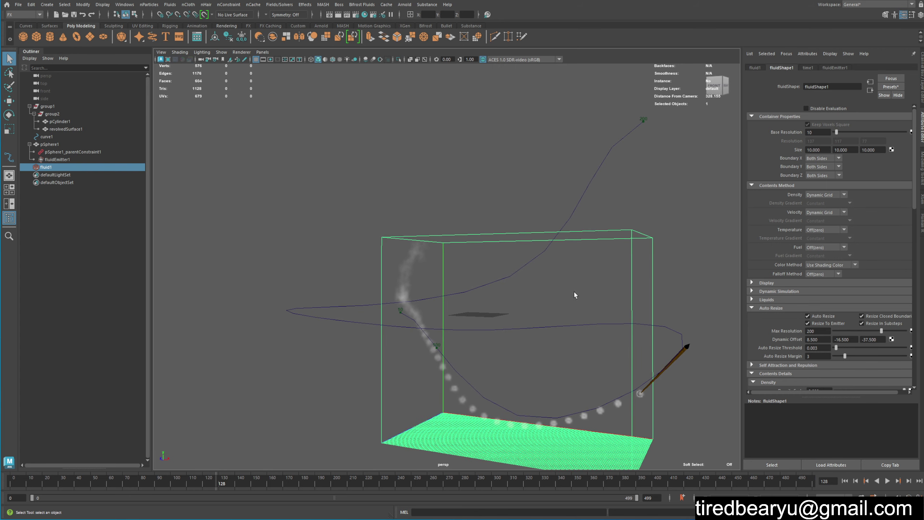
Scale the motion-path curve curve1 down to about half its size.
{"action": "left_click", "coordinate": [567, 342]}
{"action": "key", "text": "r"}
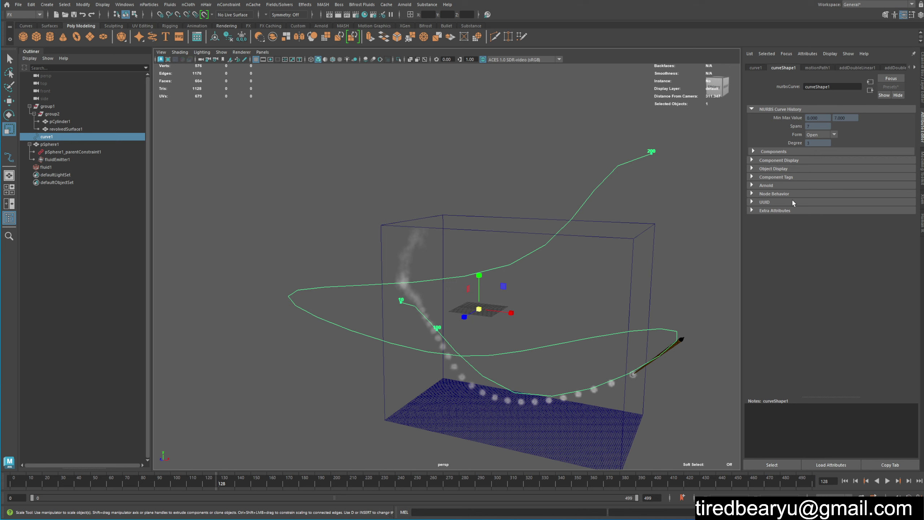
{"action": "left_click", "coordinate": [676, 360]}
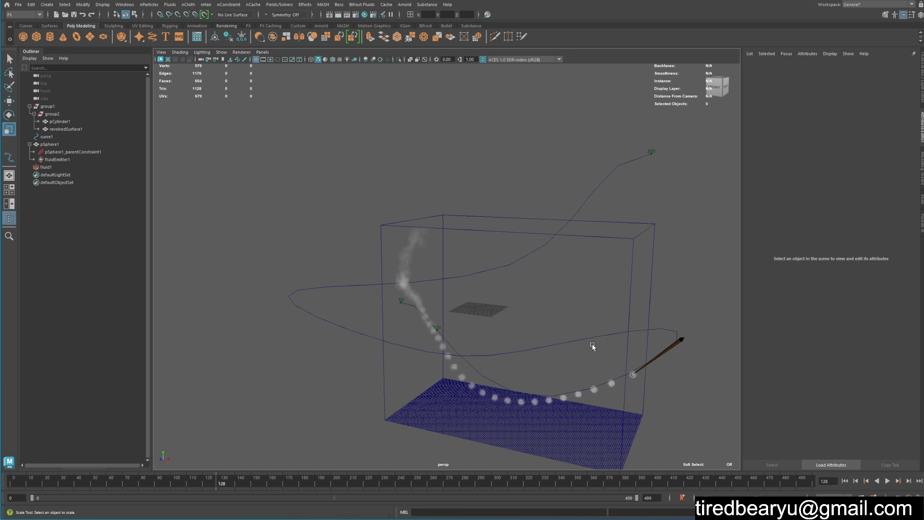
{"action": "left_click", "coordinate": [67, 167]}
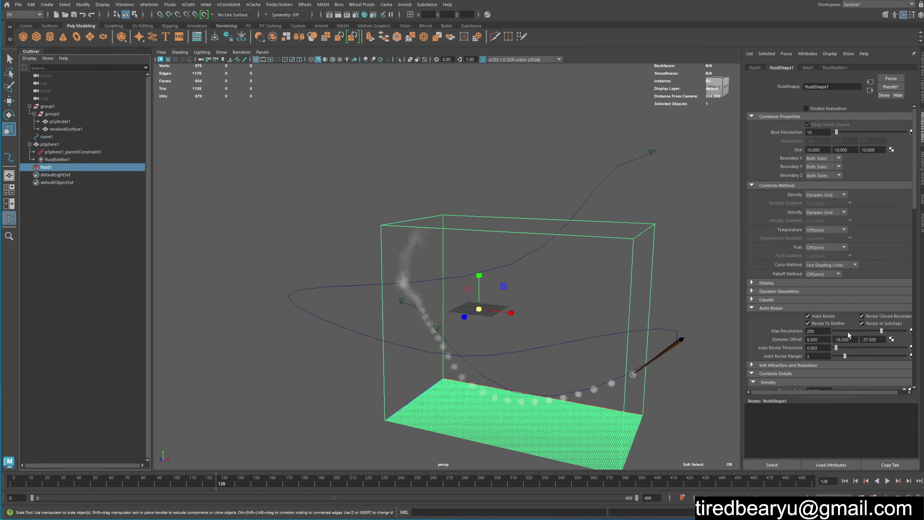
{"action": "scroll", "coordinate": [847, 331], "scroll_direction": "down", "scroll_amount": 1}
{"action": "scroll", "coordinate": [845, 313], "scroll_direction": "down", "scroll_amount": 1}
{"action": "scroll", "coordinate": [844, 321], "scroll_direction": "down", "scroll_amount": 1}
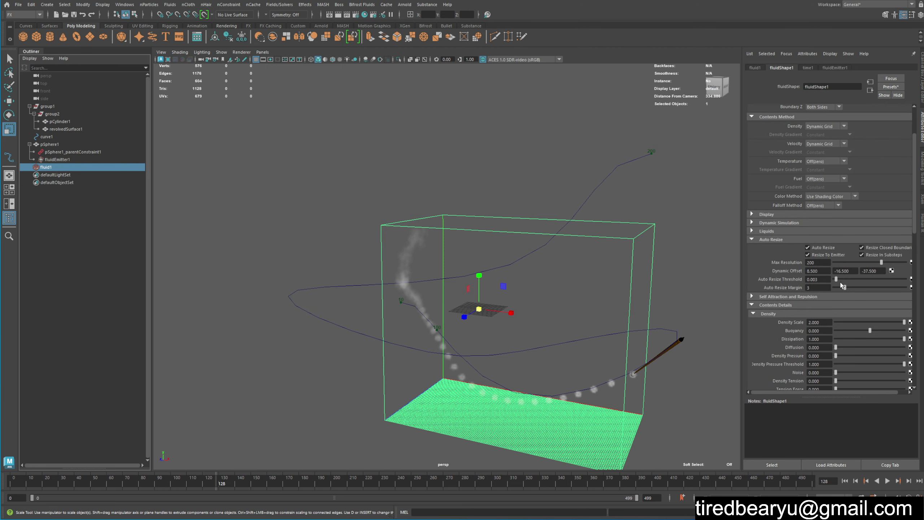
{"action": "scroll", "coordinate": [841, 288], "scroll_direction": "down", "scroll_amount": 4}
{"action": "scroll", "coordinate": [837, 327], "scroll_direction": "down", "scroll_amount": 4}
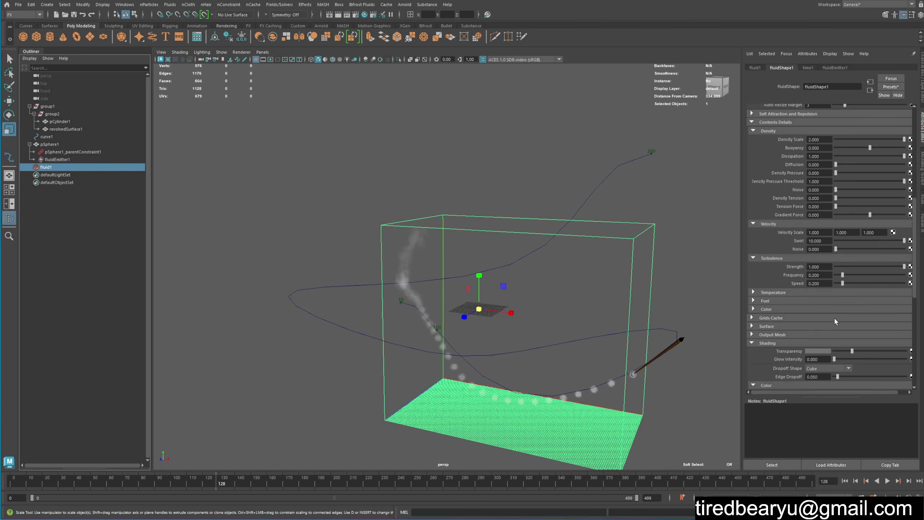
{"action": "left_click", "coordinate": [590, 368]}
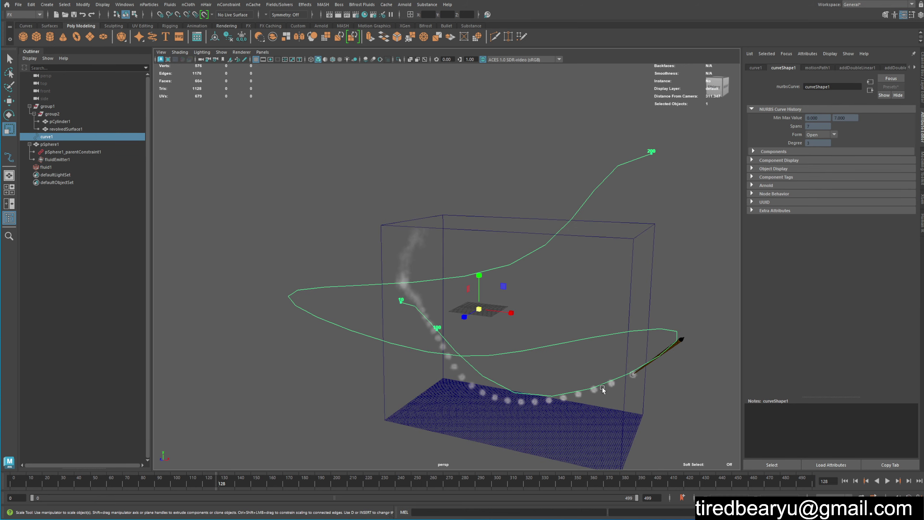
{"action": "middle_click_drag", "start_coordinate": [588, 324], "coordinate": [353, 323]}
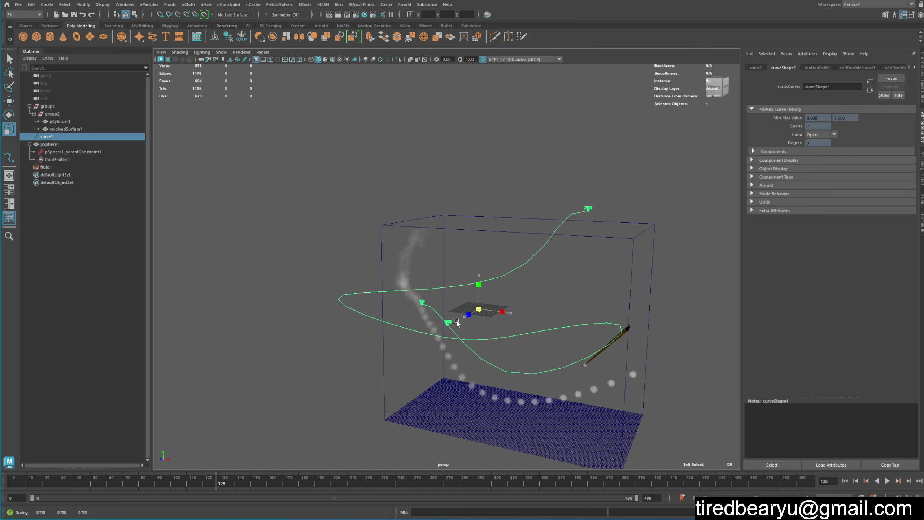
Replay the rocket's flight from frame 0, stopping at frame 141.
{"action": "scroll", "coordinate": [354, 323], "scroll_direction": "up", "scroll_amount": 5}
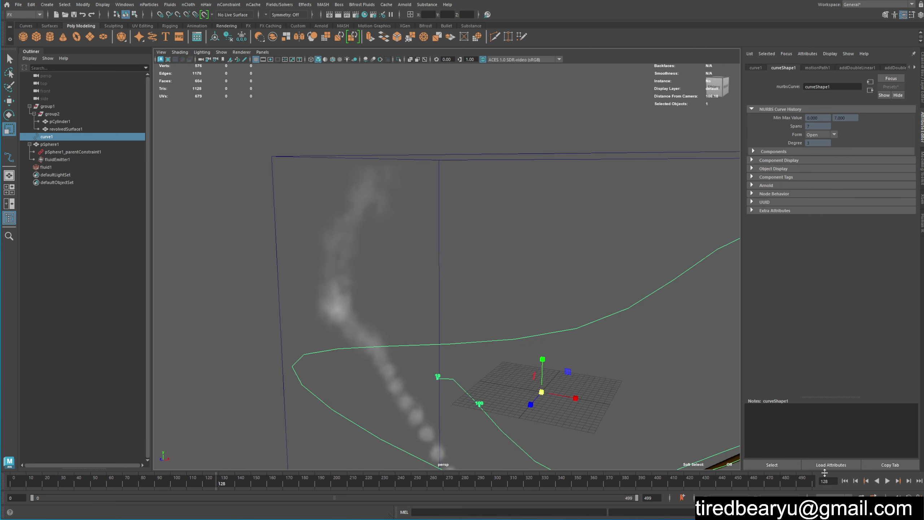
{"action": "left_click", "coordinate": [844, 481]}
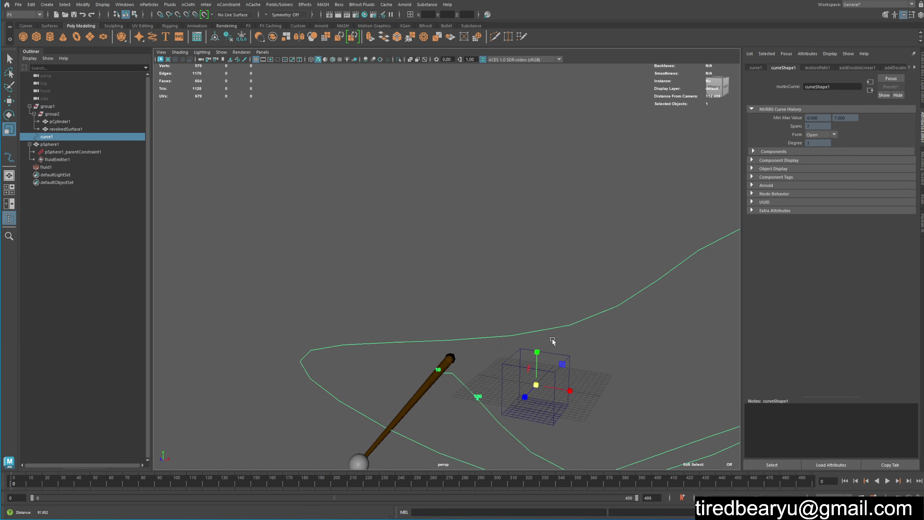
{"action": "scroll", "coordinate": [490, 356], "scroll_direction": "down", "scroll_amount": 3}
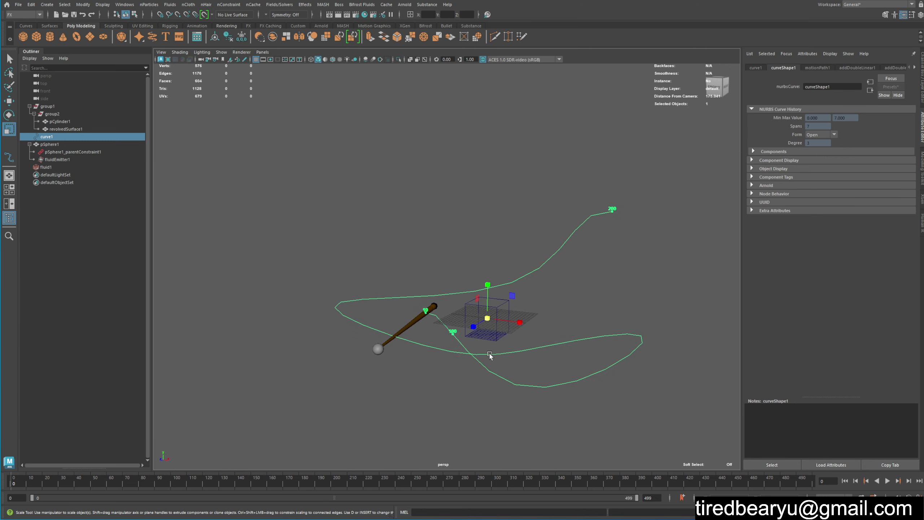
{"action": "left_click_drag", "start_coordinate": [490, 356], "coordinate": [446, 335], "text": "alt"}
{"action": "left_click", "coordinate": [887, 480]}
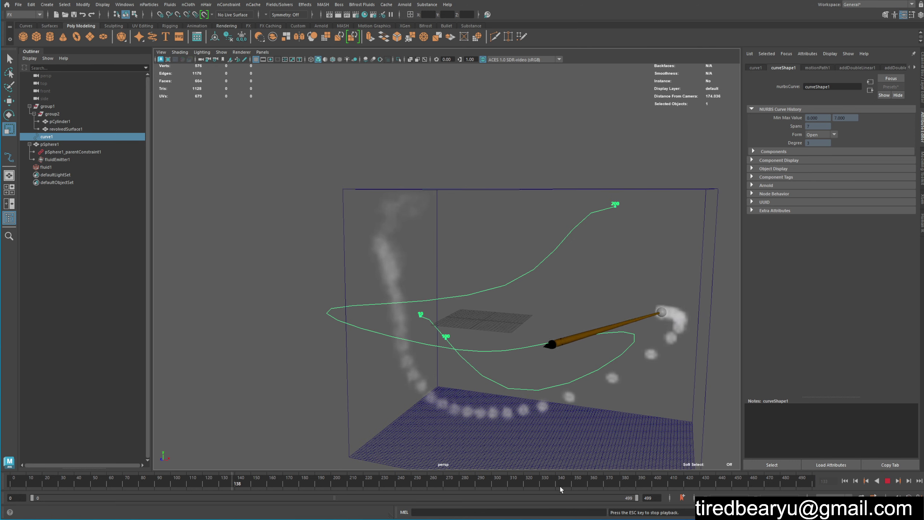
{"action": "key", "text": "Escape"}
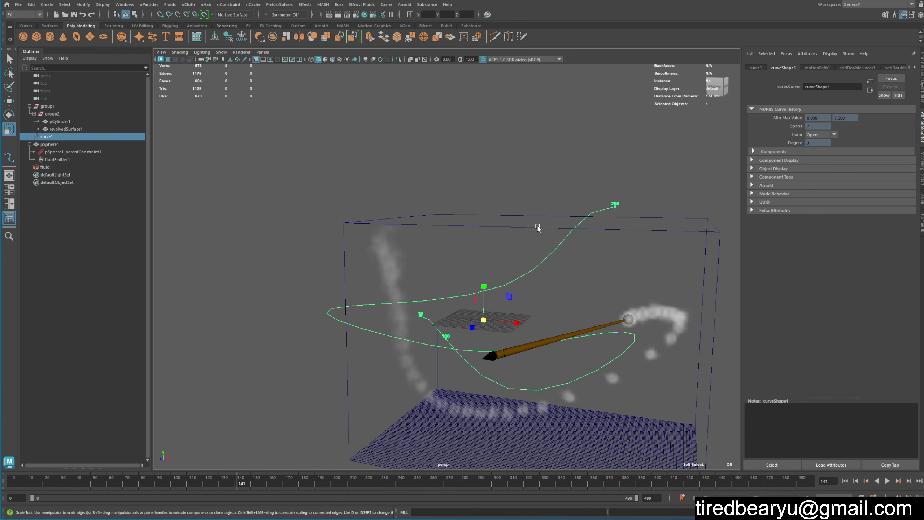
Step through fluid1, the position marker and pSphere1, ending with rocket group group1 selected.
{"action": "left_click", "coordinate": [608, 207], "text": "shift"}
{"action": "left_click", "coordinate": [617, 210]}
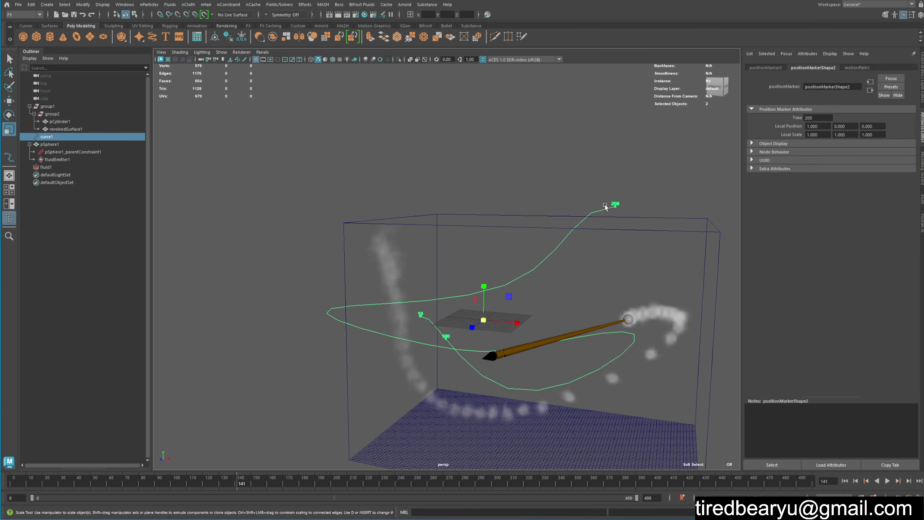
{"action": "left_click", "coordinate": [124, 4]}
{"action": "mouse_move", "coordinate": [145, 65]}
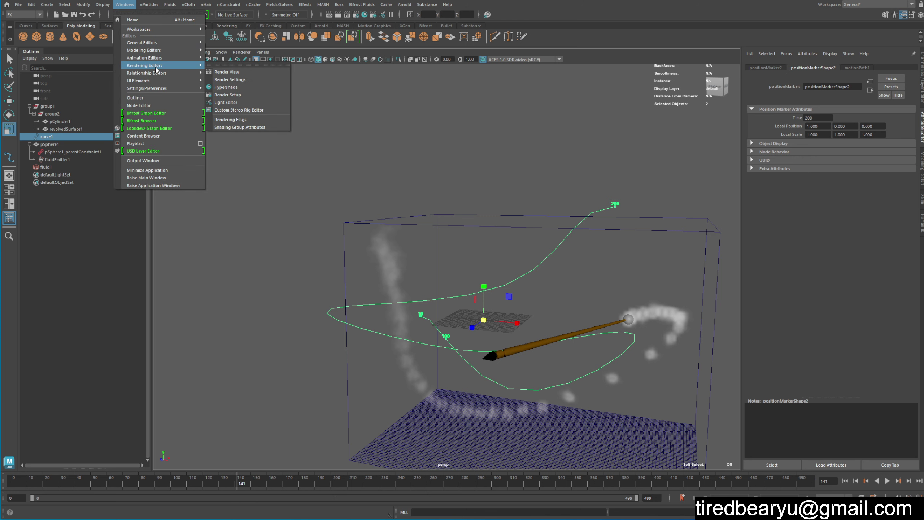
{"action": "left_click", "coordinate": [65, 144]}
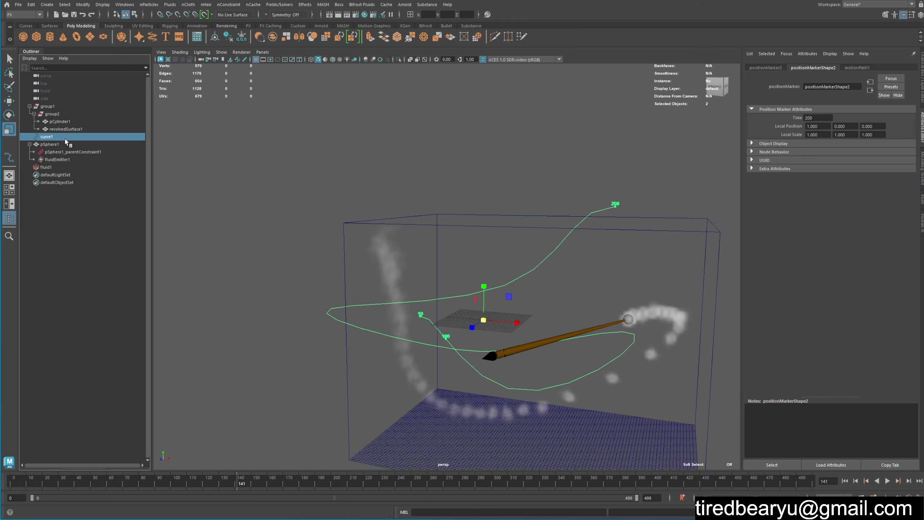
{"action": "left_click", "coordinate": [72, 167]}
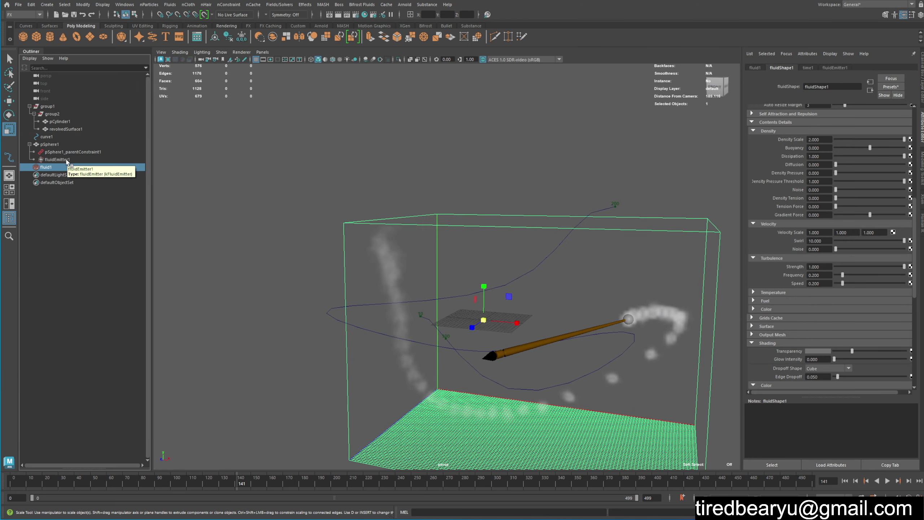
{"action": "left_click", "coordinate": [48, 107]}
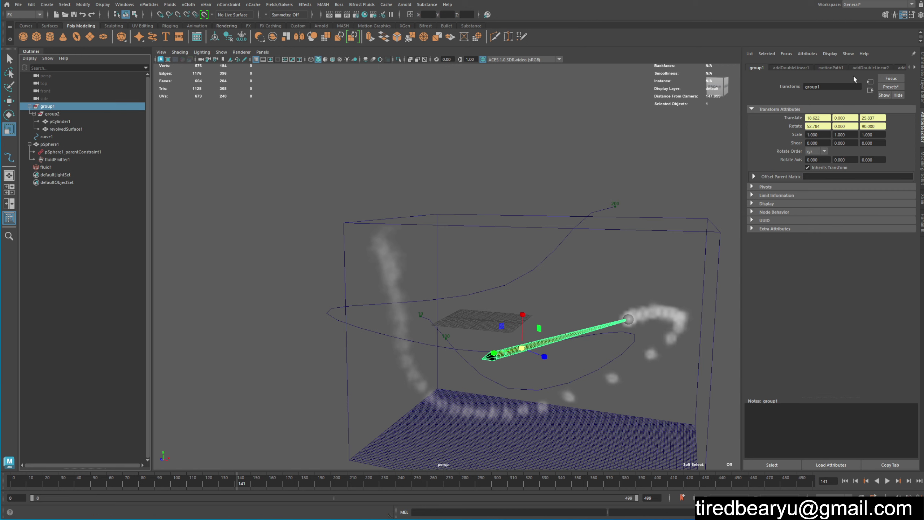
Move motionPath1_uValue's final key from frame 200 to frame 500.
{"action": "left_click", "coordinate": [831, 69]}
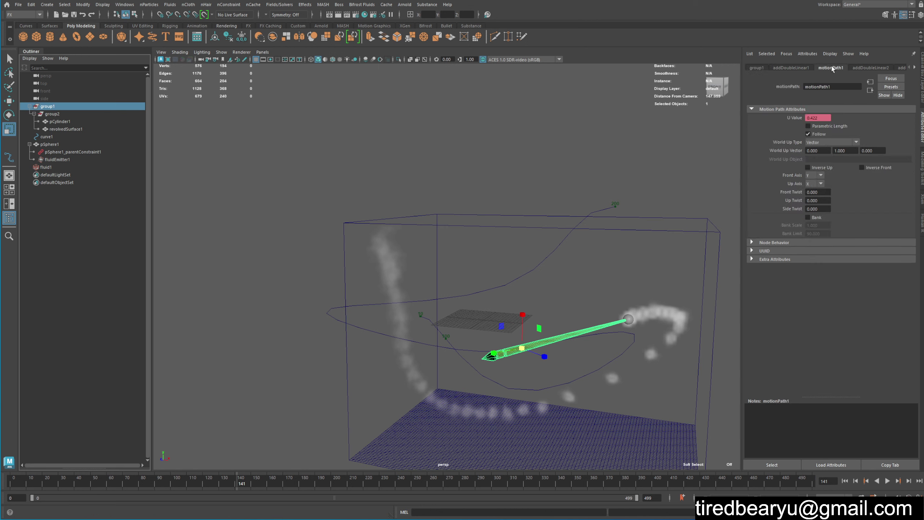
{"action": "right_click", "coordinate": [816, 118]}
{"action": "left_click", "coordinate": [822, 124]}
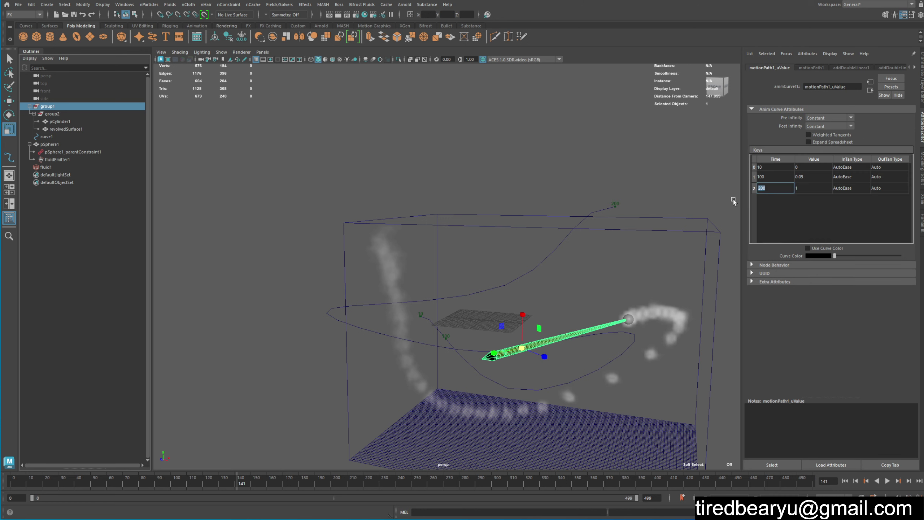
{"action": "type", "text": "400"}
{"action": "key", "text": "Return"}
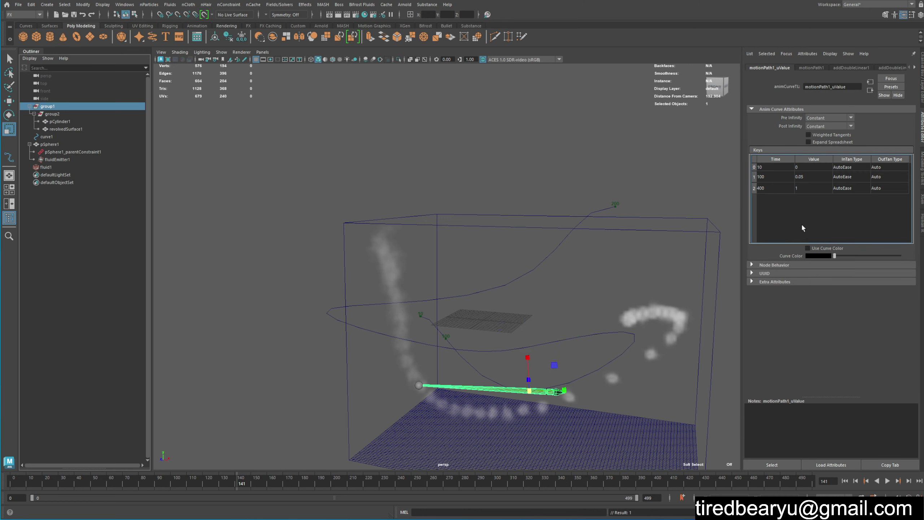
{"action": "left_click", "coordinate": [811, 481]}
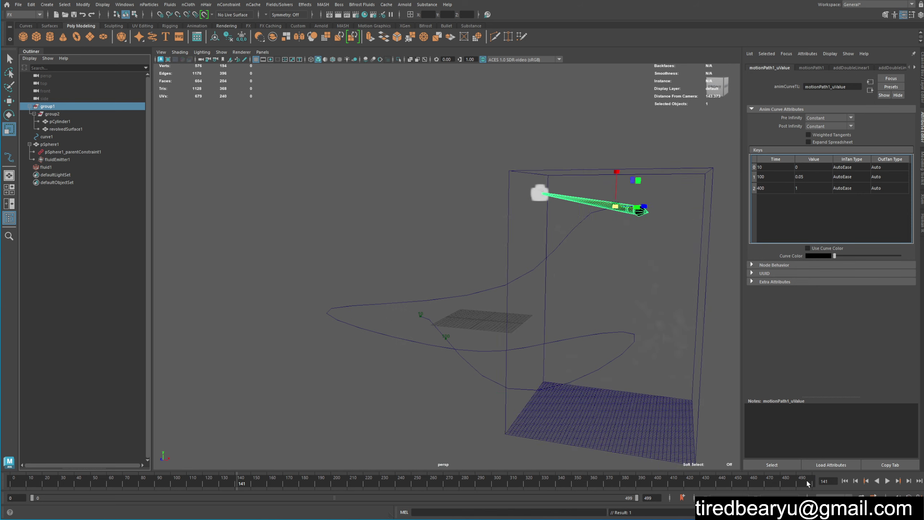
{"action": "double_click", "coordinate": [784, 190]}
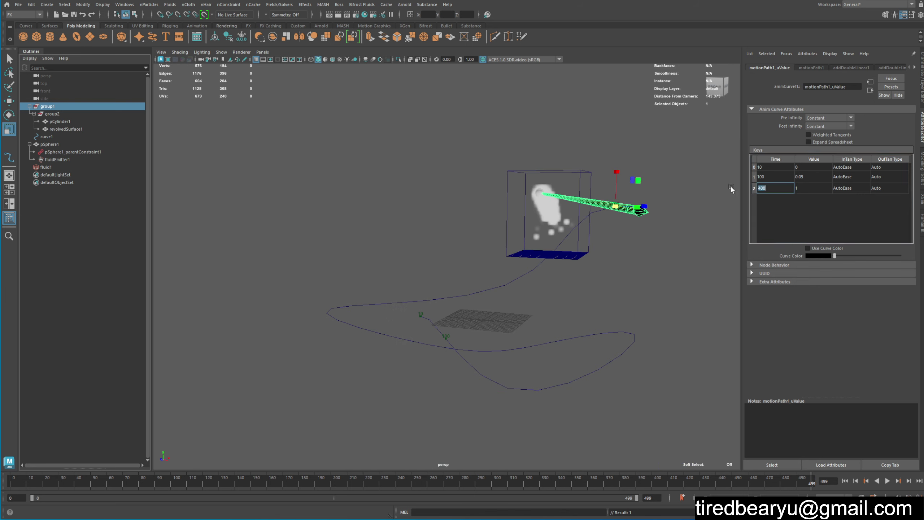
{"action": "type", "text": "50"}
{"action": "key", "text": "Return"}
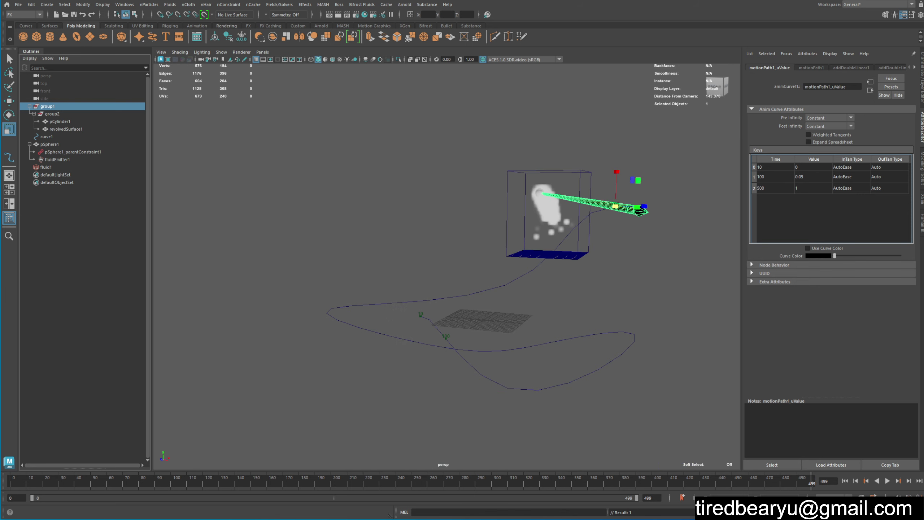
Rewind and replay the stretched rocket flight with nothing selected.
{"action": "left_click", "coordinate": [844, 481]}
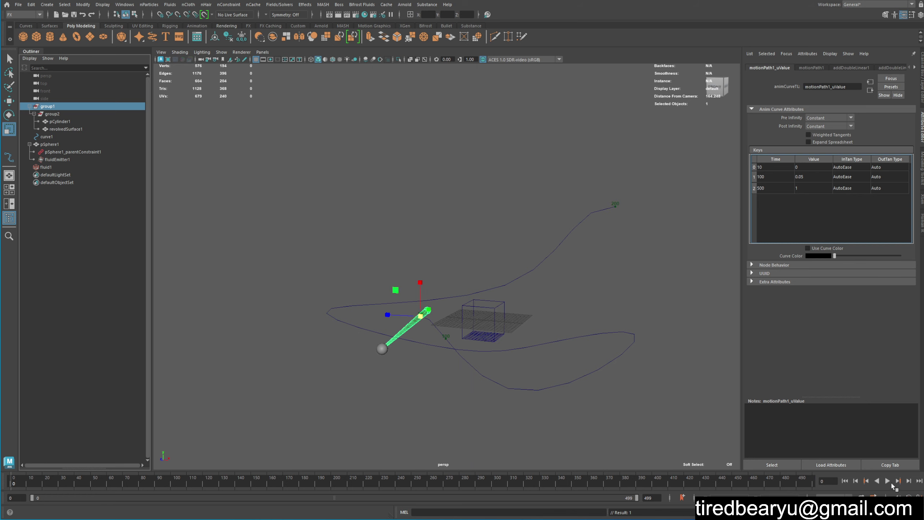
{"action": "left_click", "coordinate": [887, 481]}
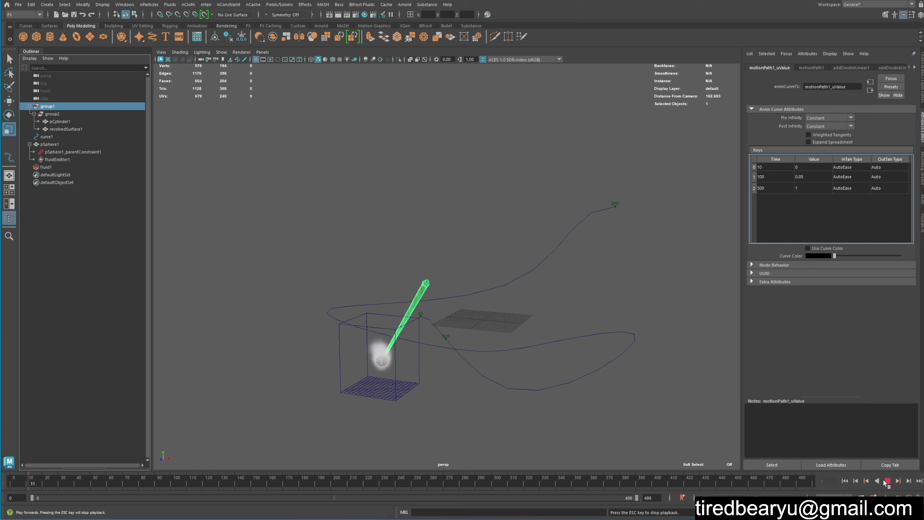
{"action": "left_click", "coordinate": [655, 417]}
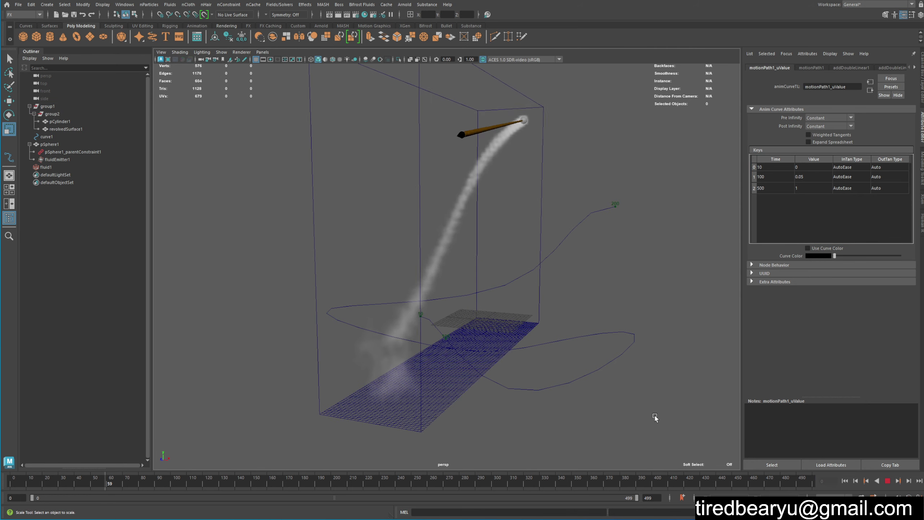
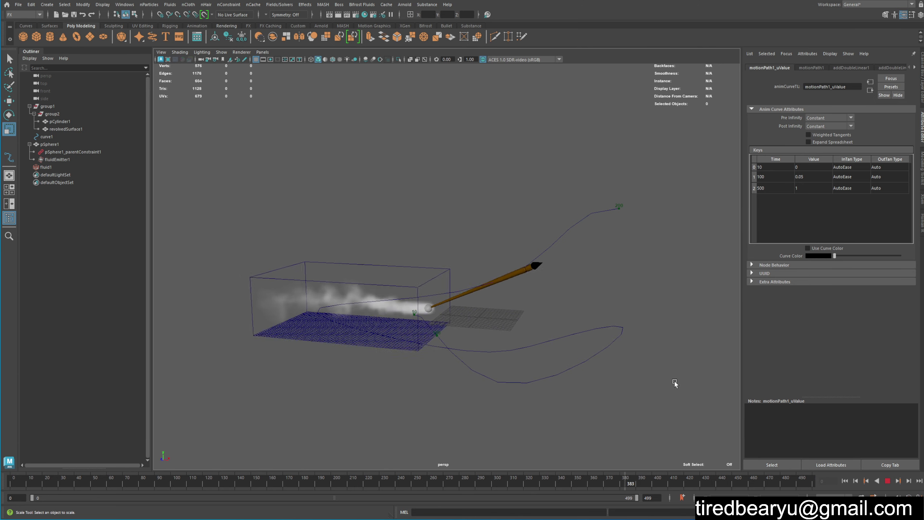
Stop playback, set fluid1's Color Input to Density, and move a colour ramp point to 1.0.
{"action": "left_click", "coordinate": [887, 481]}
{"action": "left_click", "coordinate": [418, 404]}
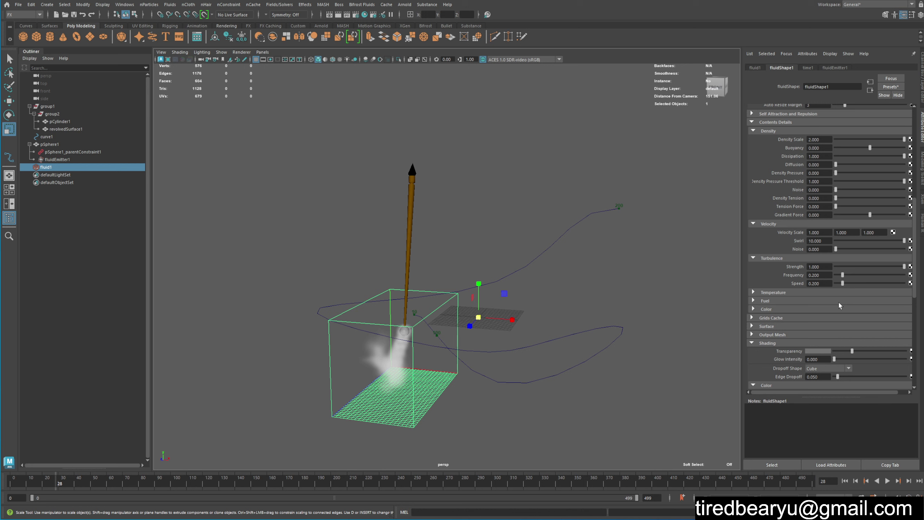
{"action": "scroll", "coordinate": [838, 300], "scroll_direction": "down", "scroll_amount": 4}
{"action": "scroll", "coordinate": [800, 284], "scroll_direction": "down", "scroll_amount": 1}
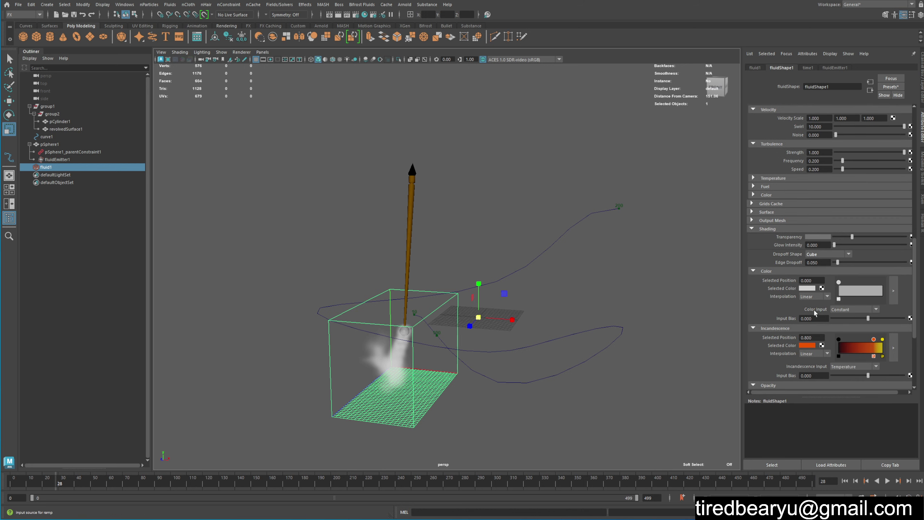
{"action": "left_click", "coordinate": [849, 309]}
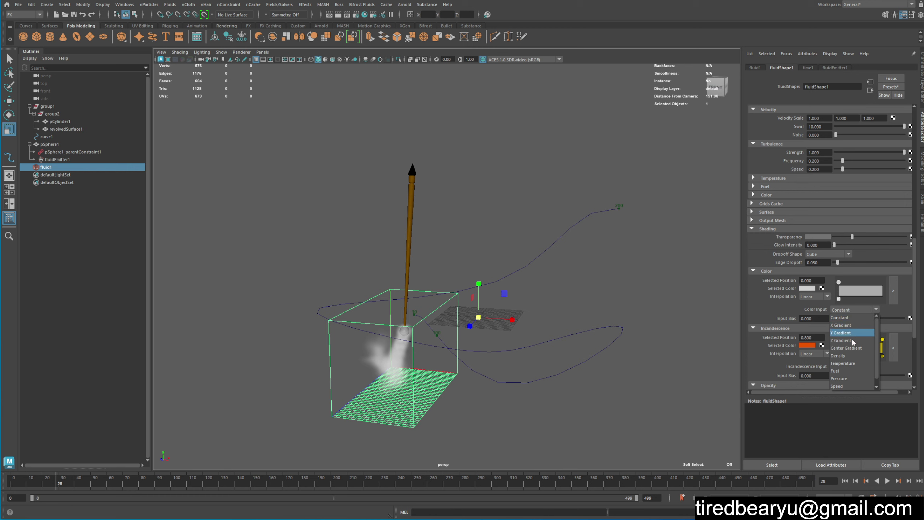
{"action": "left_click", "coordinate": [844, 355]}
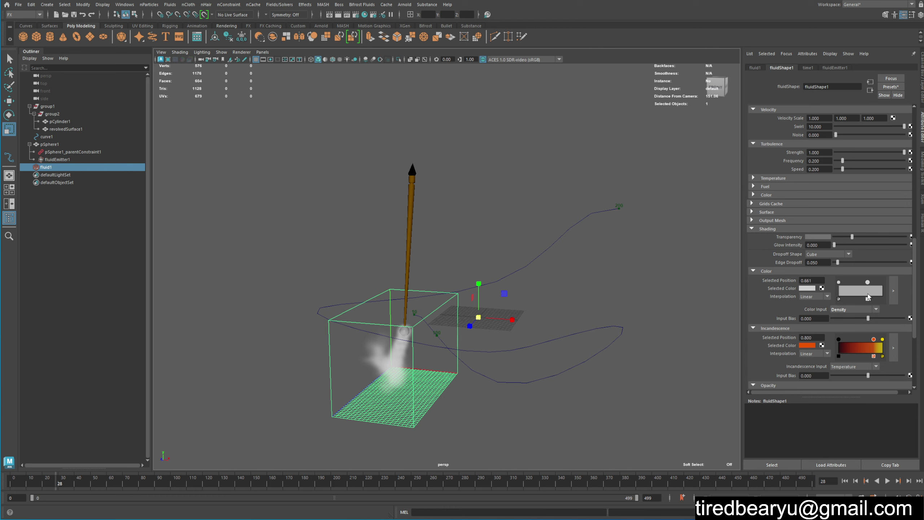
{"action": "left_click_drag", "start_coordinate": [868, 298], "coordinate": [883, 298]}
Set the colour ramp point to black from Color History and lower the colour input bias slightly.
{"action": "left_click", "coordinate": [807, 289]}
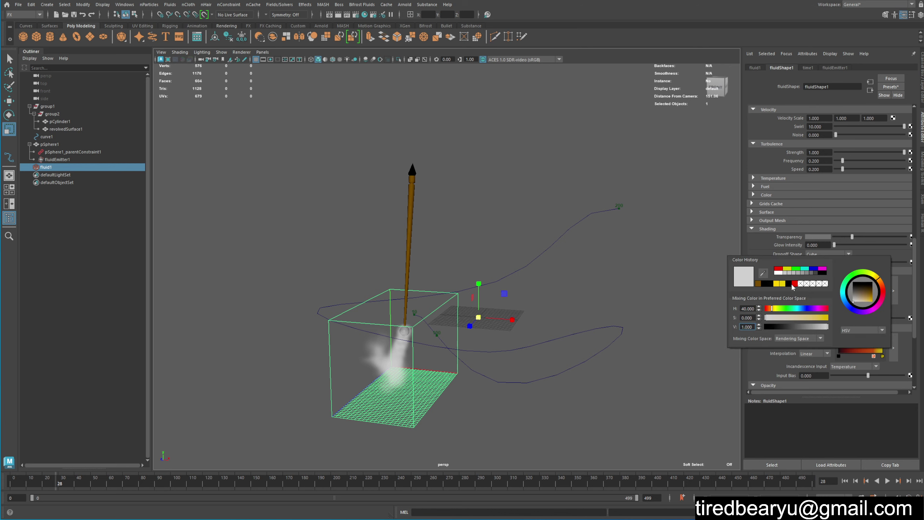
{"action": "left_click", "coordinate": [763, 284]}
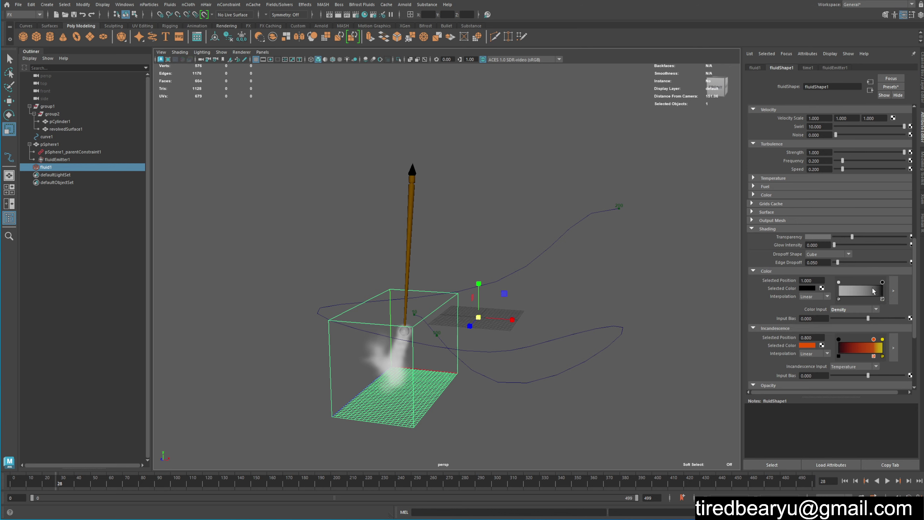
{"action": "mouse_move", "coordinate": [867, 318]}
{"action": "left_mouse_down"}
{"action": "mouse_move", "coordinate": [837, 320]}
{"action": "mouse_move", "coordinate": [896, 324]}
{"action": "left_mouse_up"}
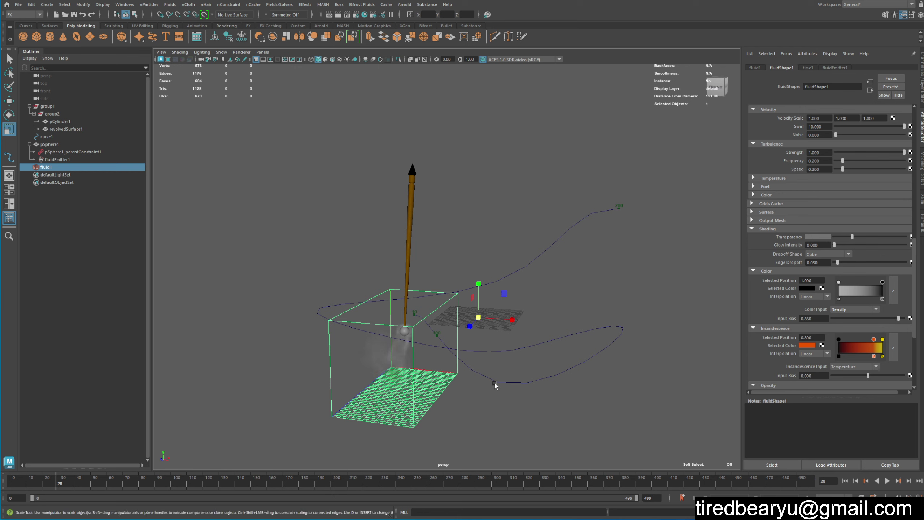
{"action": "scroll", "coordinate": [405, 367], "scroll_direction": "up", "scroll_amount": 3}
{"action": "mouse_move", "coordinate": [404, 367]}
{"action": "left_mouse_down", "text": "alt"}
{"action": "mouse_move", "coordinate": [470, 278]}
{"action": "mouse_move", "coordinate": [477, 190]}
{"action": "mouse_move", "coordinate": [443, 198]}
{"action": "mouse_move", "coordinate": [499, 198]}
{"action": "left_mouse_up", "text": "alt"}
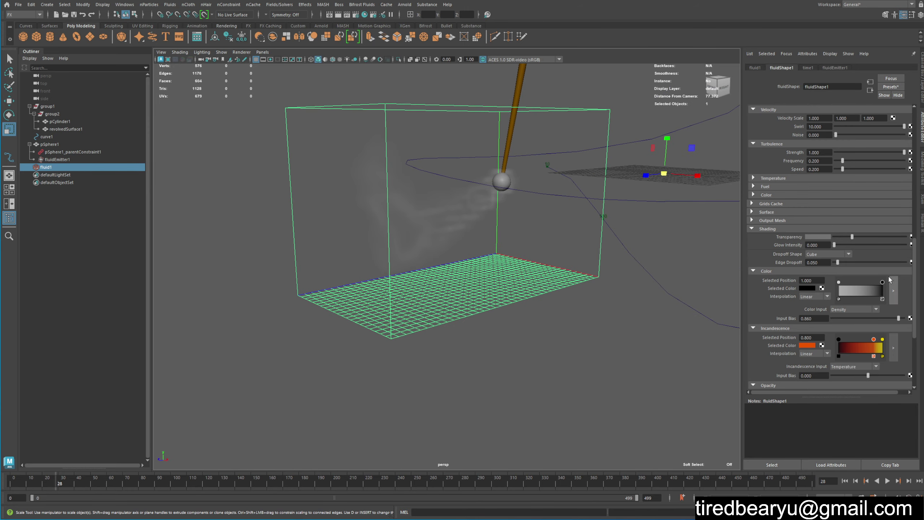
Shift the black ramp point and lower Color Input Bias to about 0.215 for darker smoke.
{"action": "mouse_move", "coordinate": [882, 282]}
{"action": "left_mouse_down"}
{"action": "mouse_move", "coordinate": [855, 281]}
{"action": "mouse_move", "coordinate": [894, 286]}
{"action": "mouse_move", "coordinate": [838, 282]}
{"action": "left_mouse_up"}
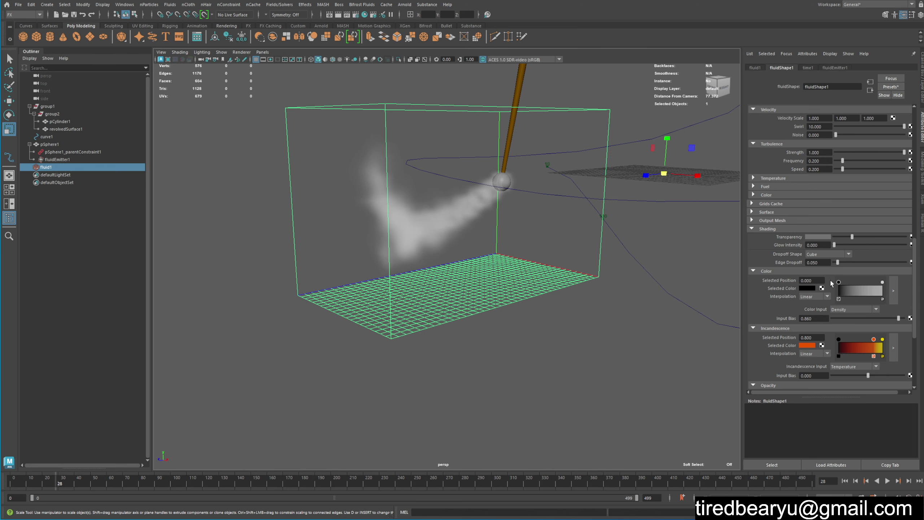
{"action": "left_click_drag", "start_coordinate": [633, 258], "coordinate": [691, 255], "text": "alt"}
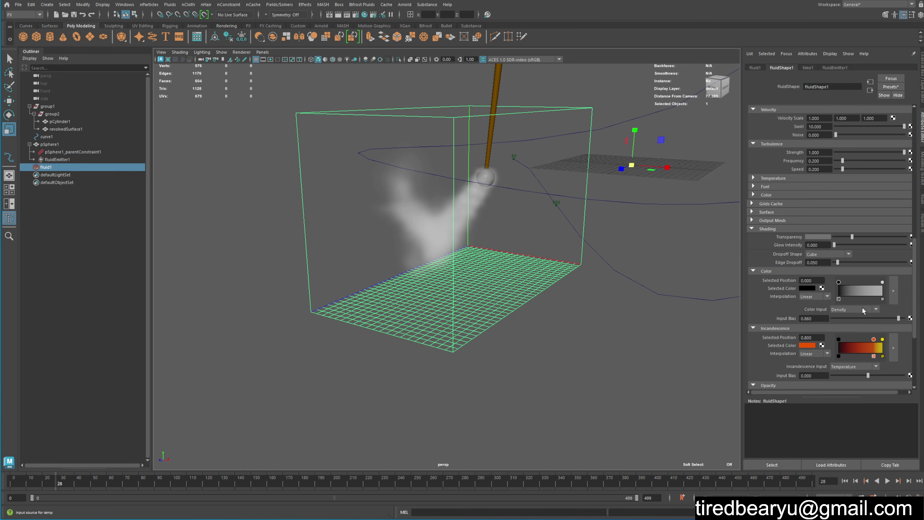
{"action": "left_click_drag", "start_coordinate": [898, 318], "coordinate": [874, 317]}
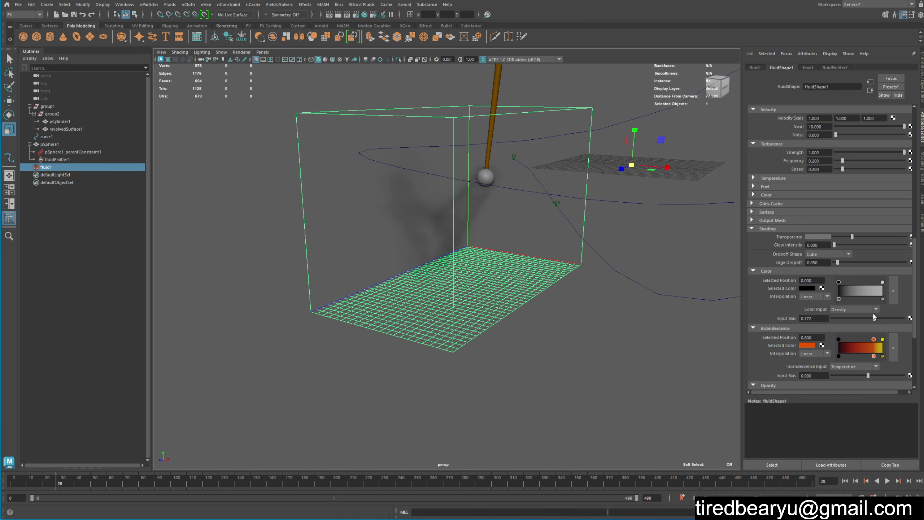
{"action": "left_click_drag", "start_coordinate": [525, 289], "coordinate": [540, 261], "text": "alt"}
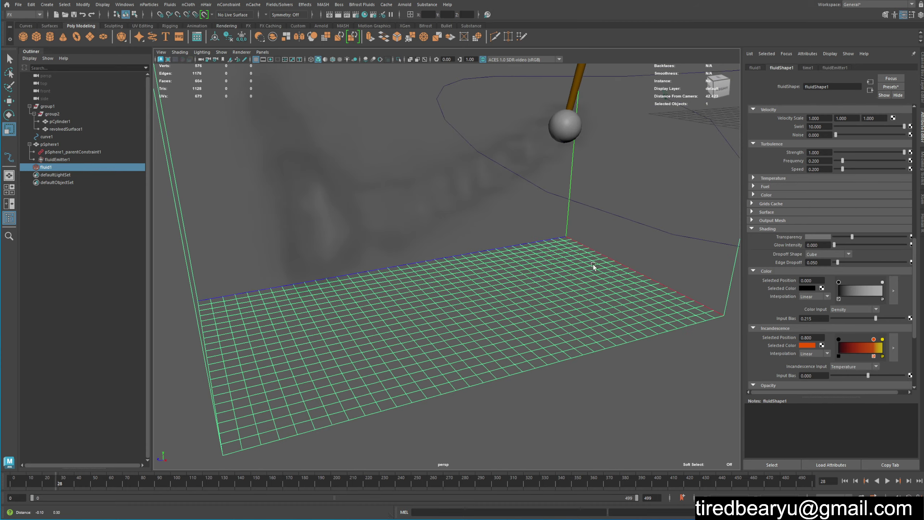
{"action": "scroll", "coordinate": [540, 261], "scroll_direction": "down", "scroll_amount": 5}
{"action": "left_click_drag", "start_coordinate": [474, 241], "coordinate": [455, 248], "text": "alt"}
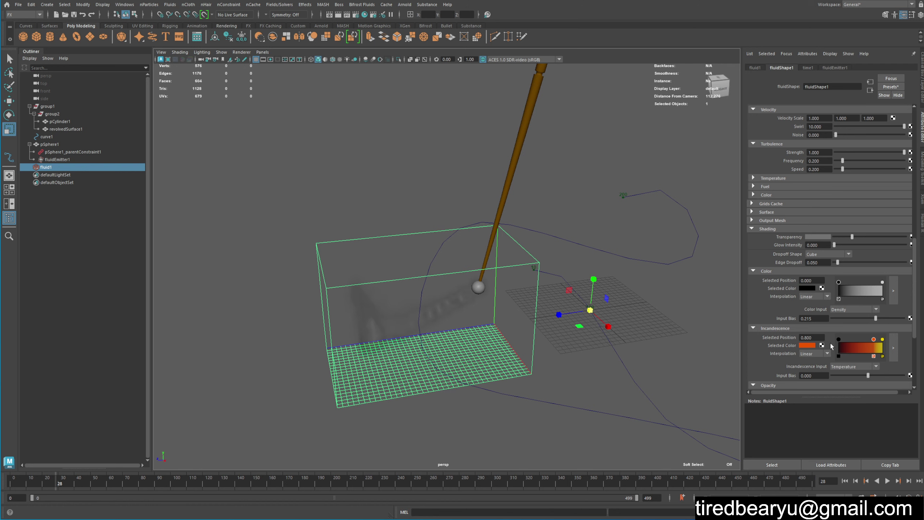
Drive Incandescence by Density and raise its Input Bias to about 0.763 for an orange-red glow.
{"action": "scroll", "coordinate": [810, 340], "scroll_direction": "down", "scroll_amount": 3}
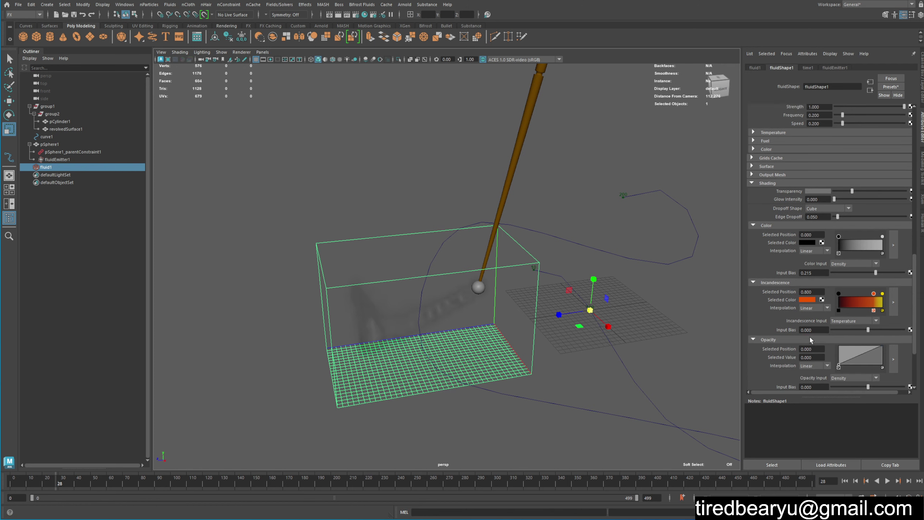
{"action": "left_click", "coordinate": [853, 322]}
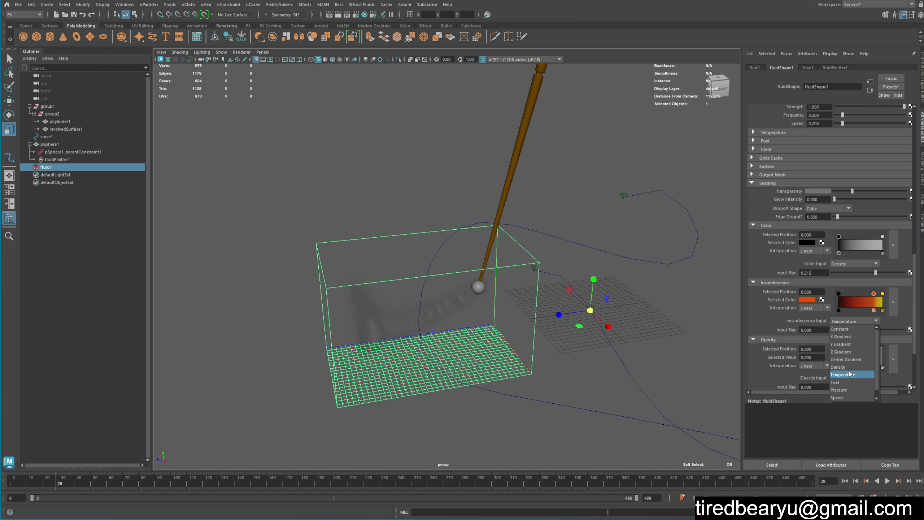
{"action": "left_click", "coordinate": [838, 367]}
{"action": "left_click_drag", "start_coordinate": [604, 320], "coordinate": [626, 322], "text": "alt"}
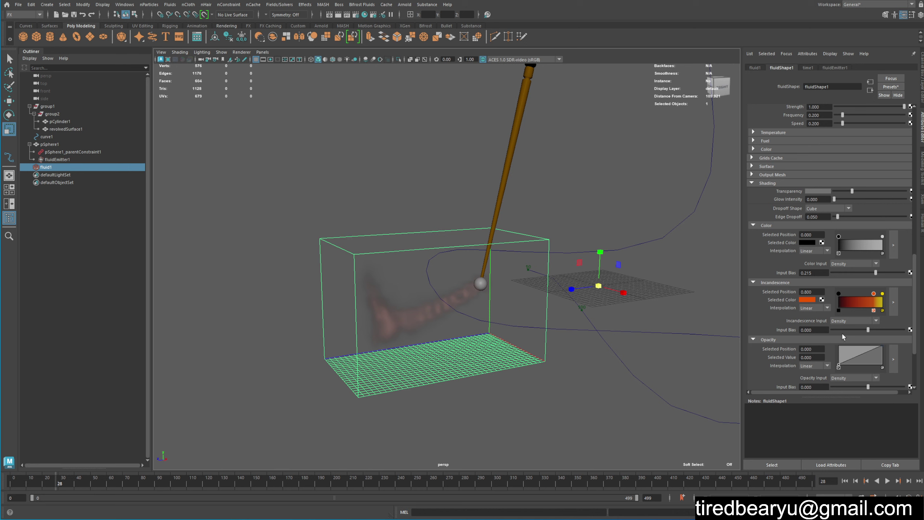
{"action": "mouse_move", "coordinate": [867, 331]}
{"action": "left_mouse_down"}
{"action": "mouse_move", "coordinate": [920, 340]}
{"action": "mouse_move", "coordinate": [889, 341]}
{"action": "left_mouse_up"}
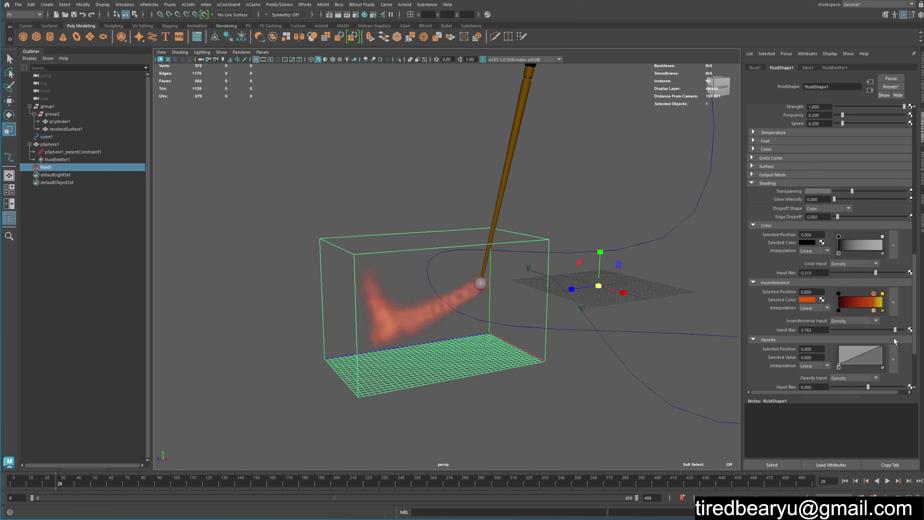
{"action": "left_click_drag", "start_coordinate": [561, 353], "coordinate": [583, 336], "text": "alt"}
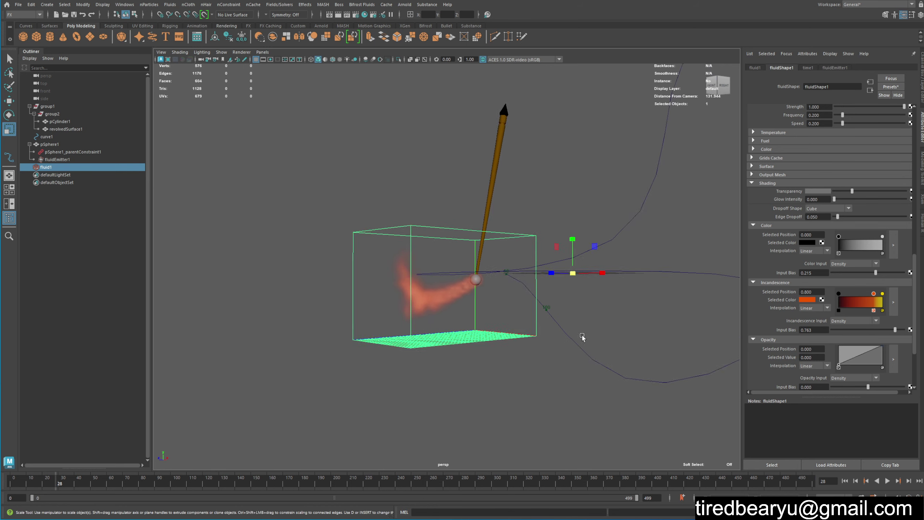
Replay the simulation from frame 0, stop at frame 182, and orbit and zoom out to view the trail.
{"action": "left_click", "coordinate": [845, 483]}
{"action": "left_click", "coordinate": [887, 481]}
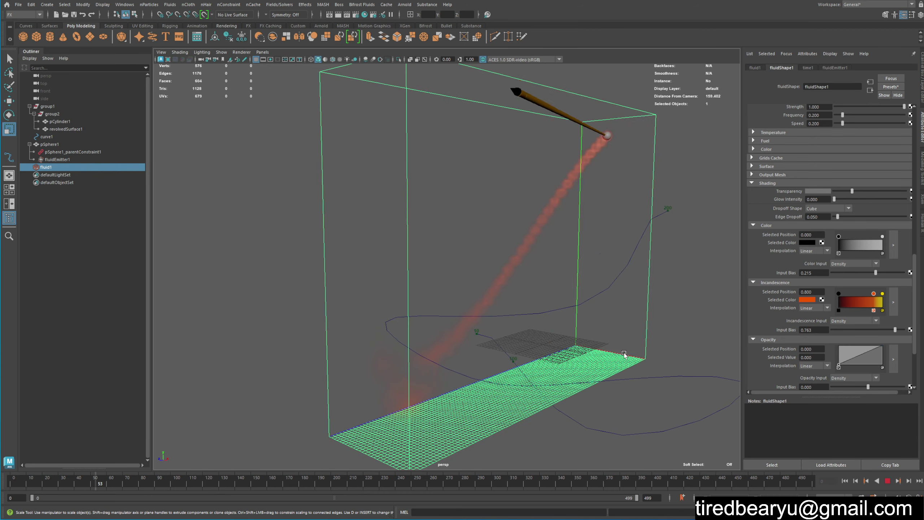
{"action": "left_click_drag", "start_coordinate": [624, 355], "coordinate": [646, 345], "text": "alt"}
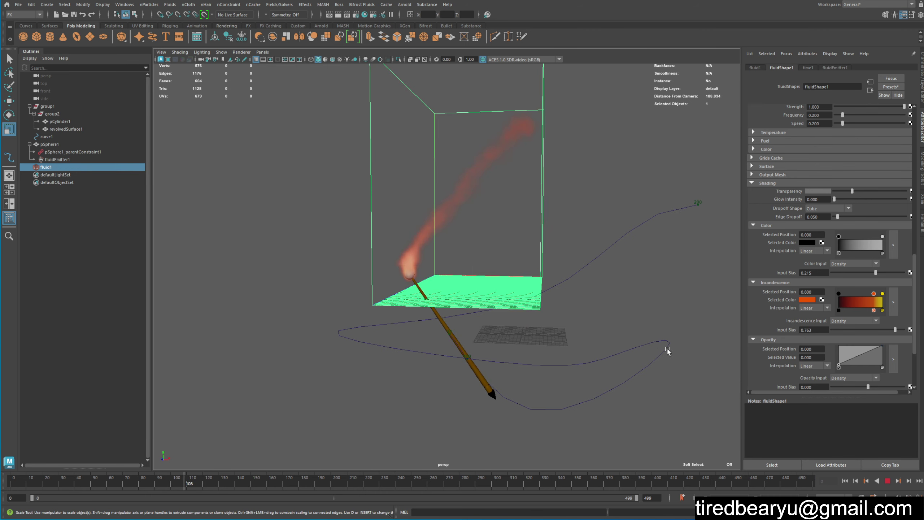
{"action": "left_click", "coordinate": [887, 480]}
{"action": "left_click_drag", "start_coordinate": [709, 429], "coordinate": [559, 350], "text": "alt"}
{"action": "right_click_drag", "start_coordinate": [559, 350], "coordinate": [461, 340], "text": "alt"}
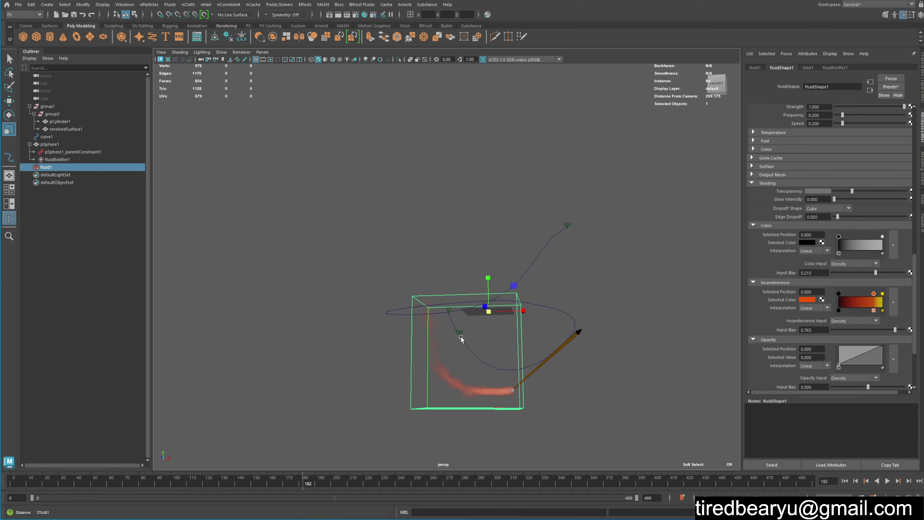
{"action": "left_click_drag", "start_coordinate": [462, 340], "coordinate": [422, 307], "text": "alt"}
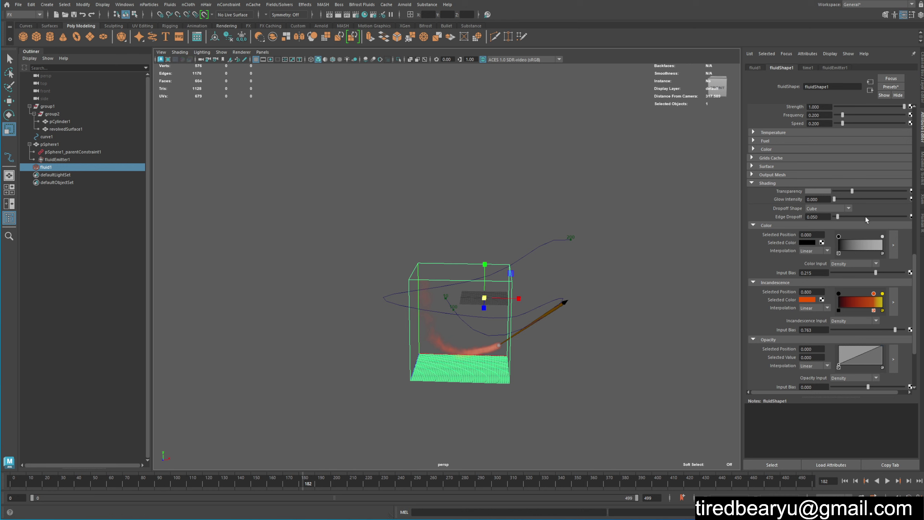
{"action": "scroll", "coordinate": [824, 256], "scroll_direction": "up", "scroll_amount": 5}
{"action": "scroll", "coordinate": [814, 266], "scroll_direction": "up", "scroll_amount": 5}
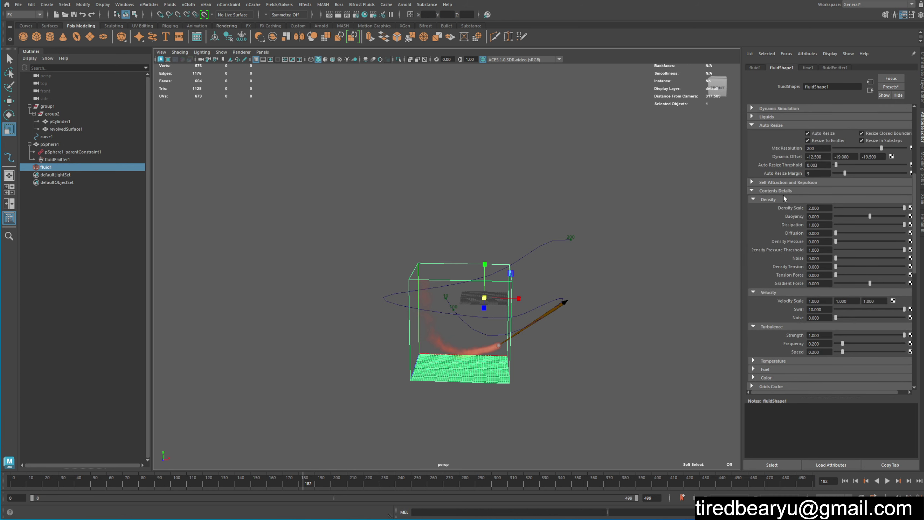
Set the fluid's Display > Boundary Draw to None to hide the container box.
{"action": "scroll", "coordinate": [781, 195], "scroll_direction": "up", "scroll_amount": 4}
{"action": "left_click", "coordinate": [771, 191]}
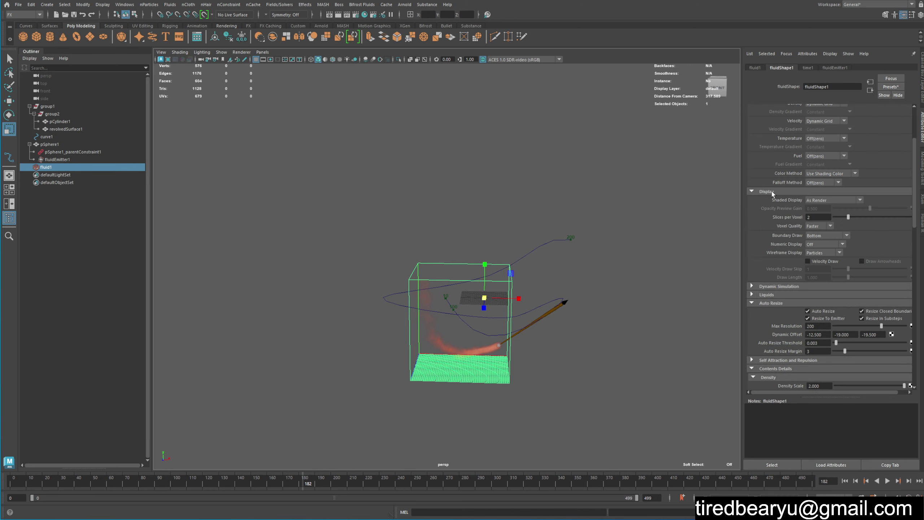
{"action": "left_click", "coordinate": [814, 236]}
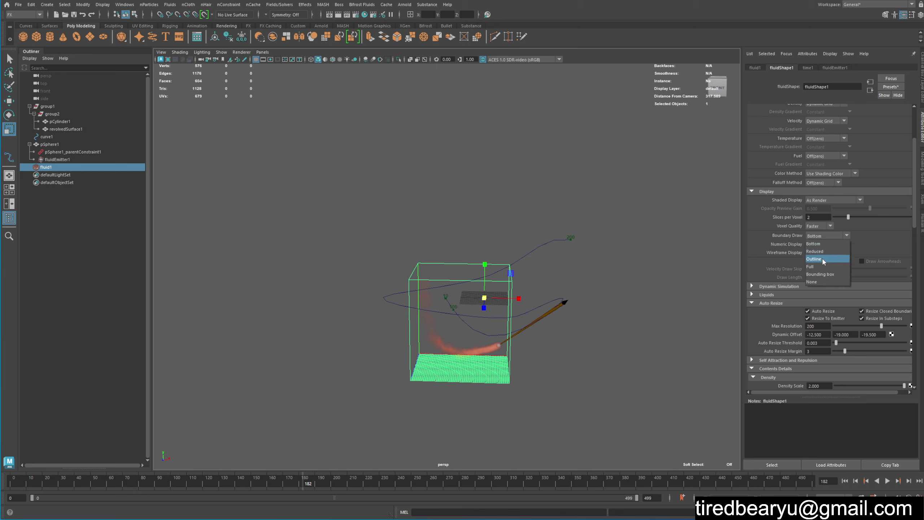
{"action": "left_click", "coordinate": [811, 282]}
{"action": "scroll", "coordinate": [659, 350], "scroll_direction": "up", "scroll_amount": 2}
{"action": "scroll", "coordinate": [659, 350], "scroll_direction": "up", "scroll_amount": 2}
Play the simulation to frame 264, orbiting the view as the smoke animates.
{"action": "key", "text": "q"}
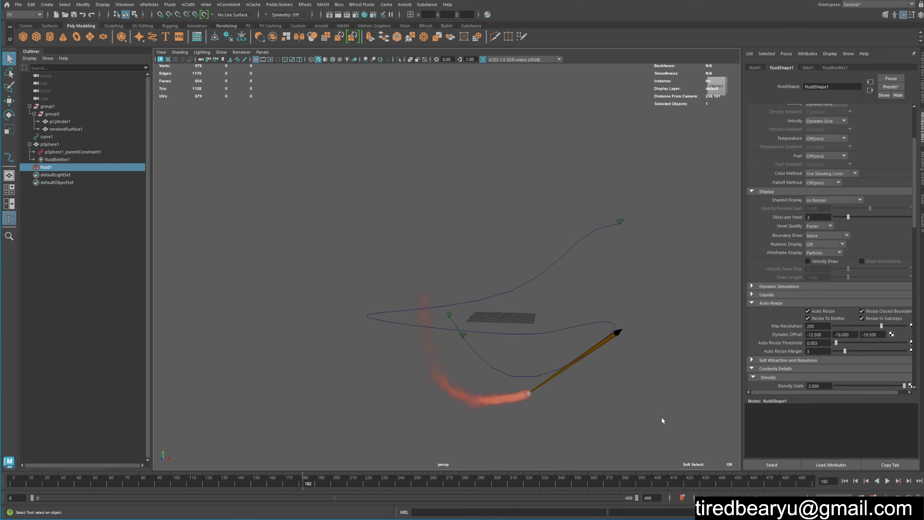
{"action": "left_click", "coordinate": [886, 479]}
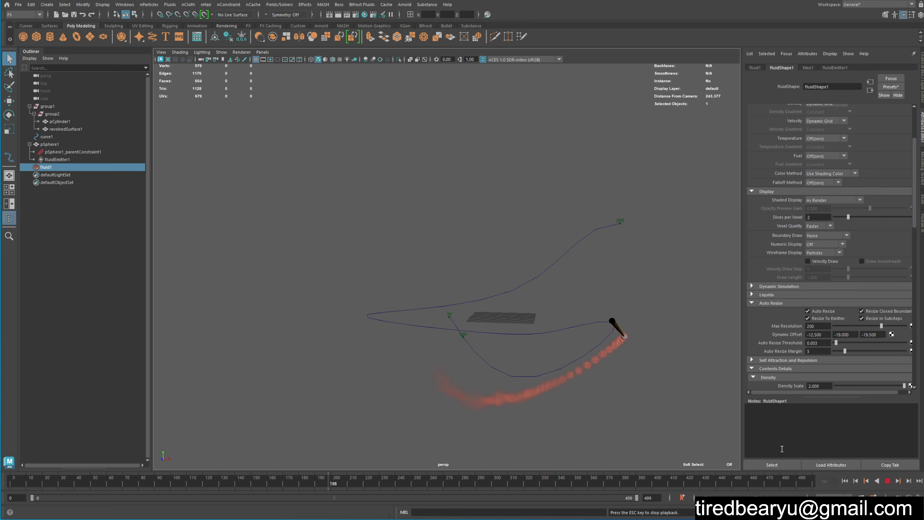
{"action": "left_click_drag", "start_coordinate": [710, 429], "coordinate": [638, 428], "text": "alt"}
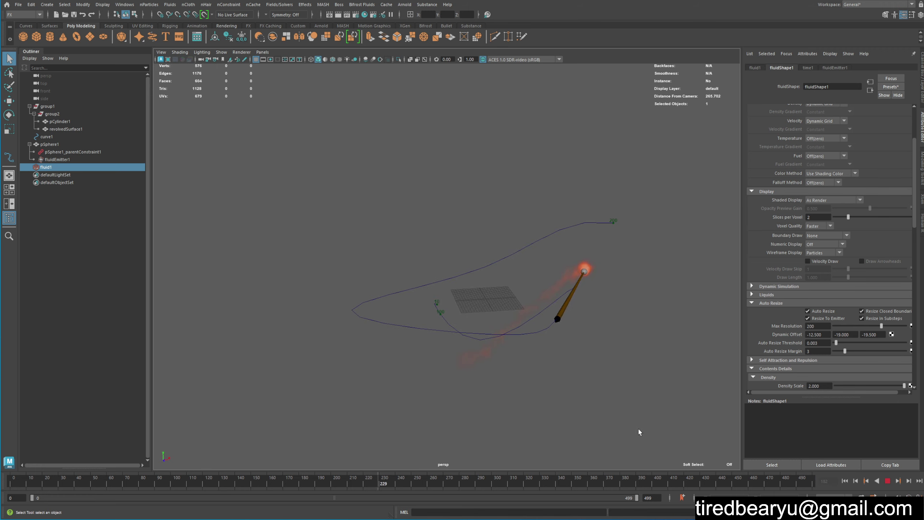
{"action": "key", "text": "Escape"}
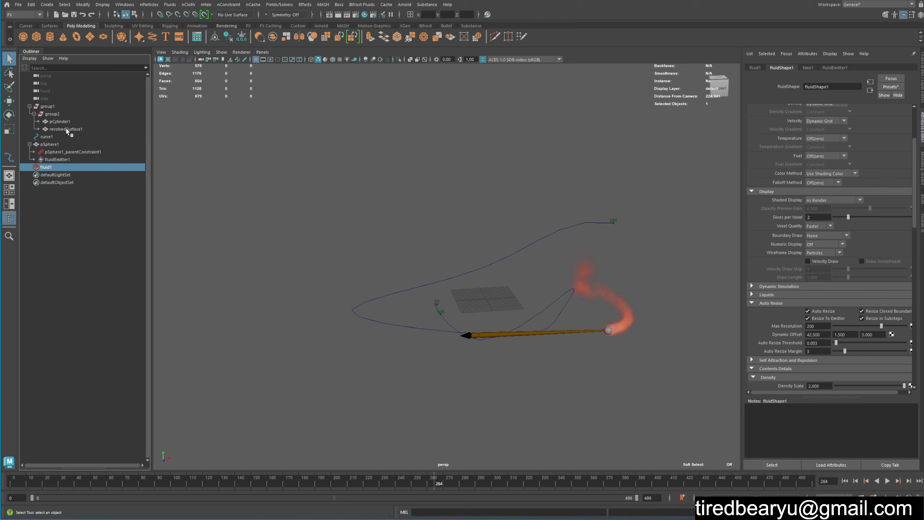
Hide the emitter sphere pSphere1, keeping the brush arrowhead visible.
{"action": "left_click", "coordinate": [66, 129]}
{"action": "key", "text": "ctrl+h"}
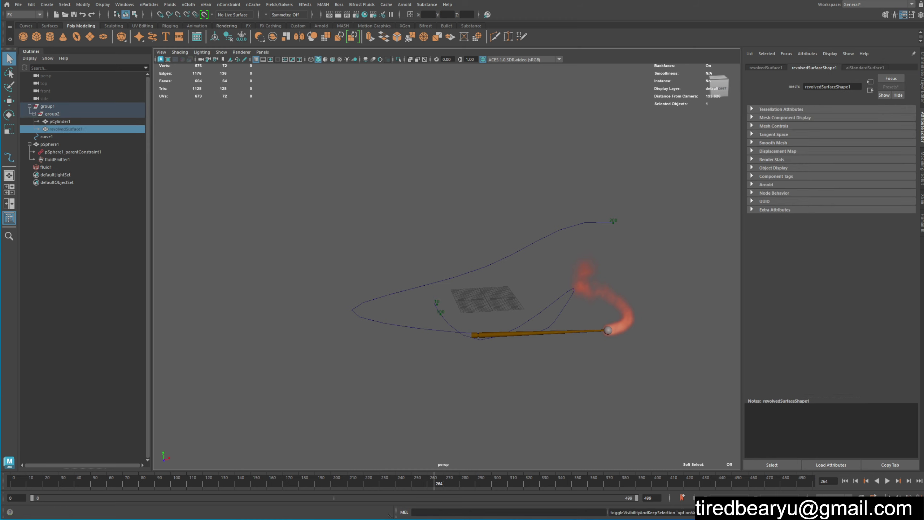
{"action": "key", "text": "ctrl+z"}
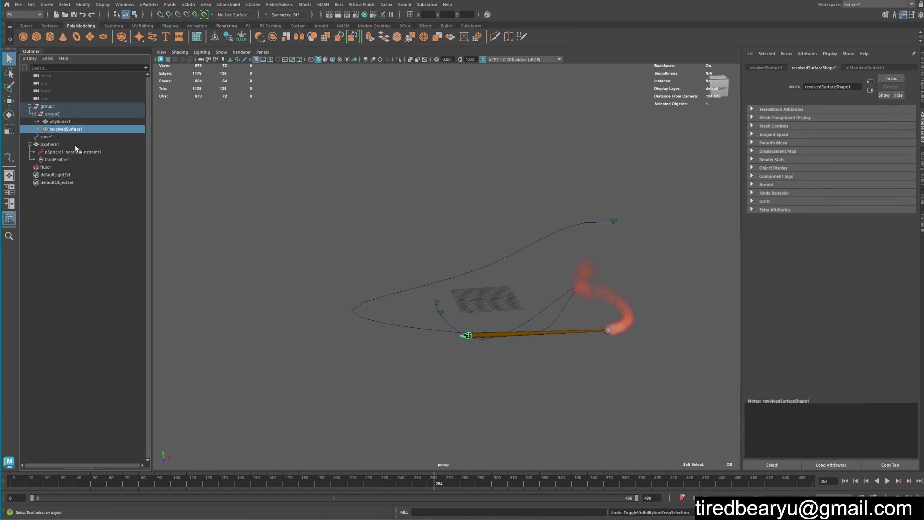
{"action": "left_click", "coordinate": [76, 145]}
{"action": "key", "text": "ctrl+h"}
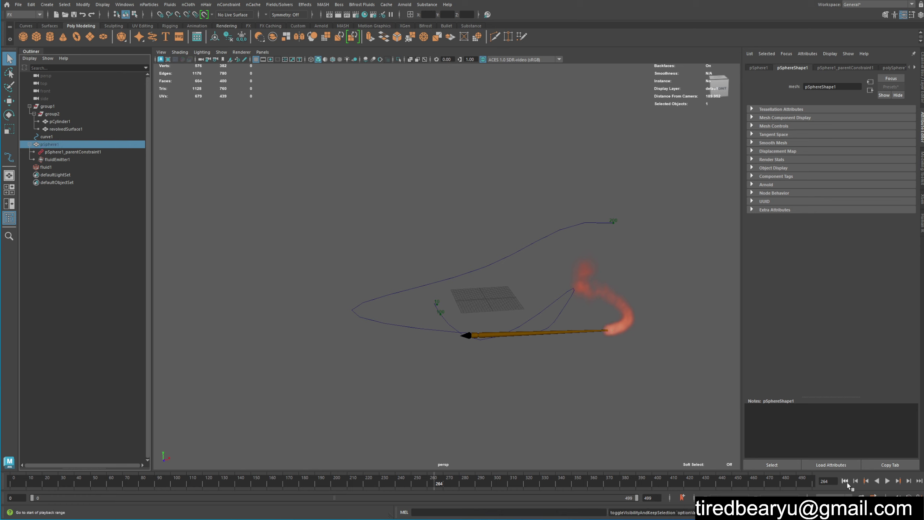
Replay the animation from frame 0 to frame 321, orbiting to a side-on view of the trail.
{"action": "left_click", "coordinate": [845, 481]}
{"action": "left_click", "coordinate": [887, 481]}
{"action": "left_click", "coordinate": [612, 375]}
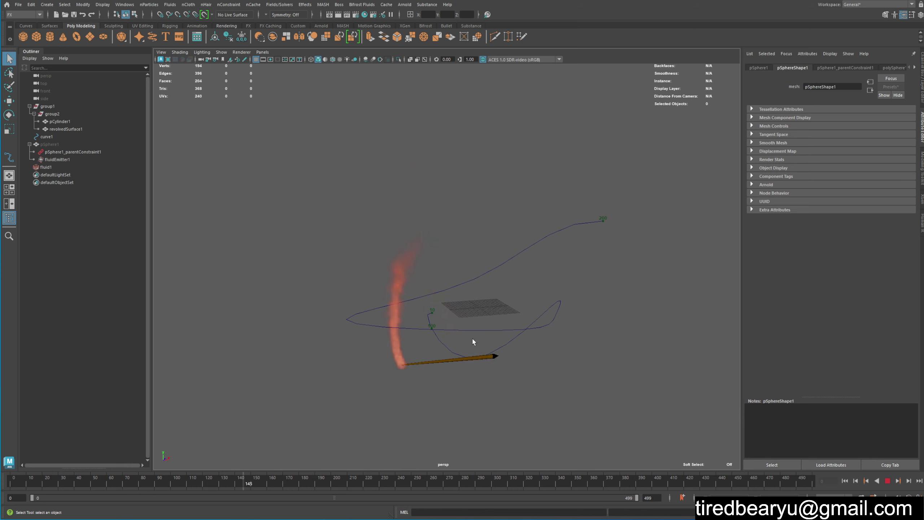
{"action": "left_click_drag", "start_coordinate": [564, 326], "coordinate": [605, 335], "text": "alt"}
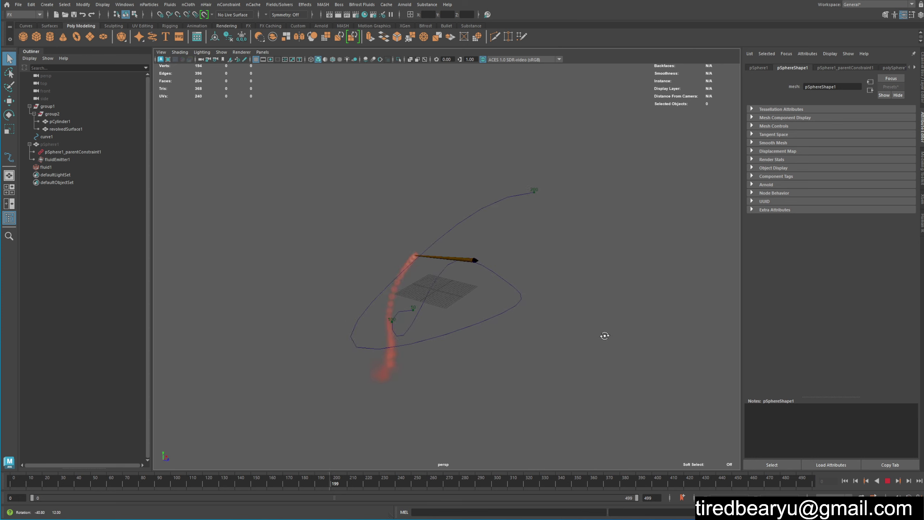
{"action": "left_click_drag", "start_coordinate": [607, 369], "coordinate": [571, 350], "text": "alt"}
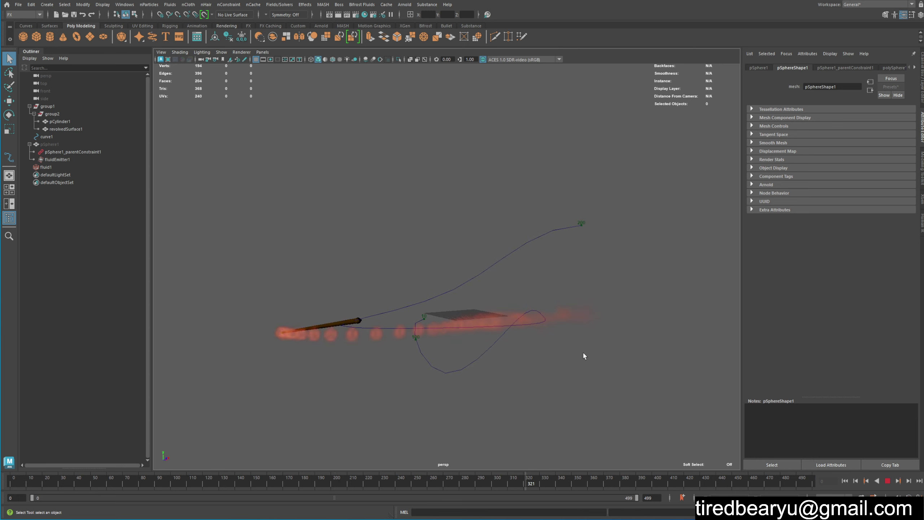